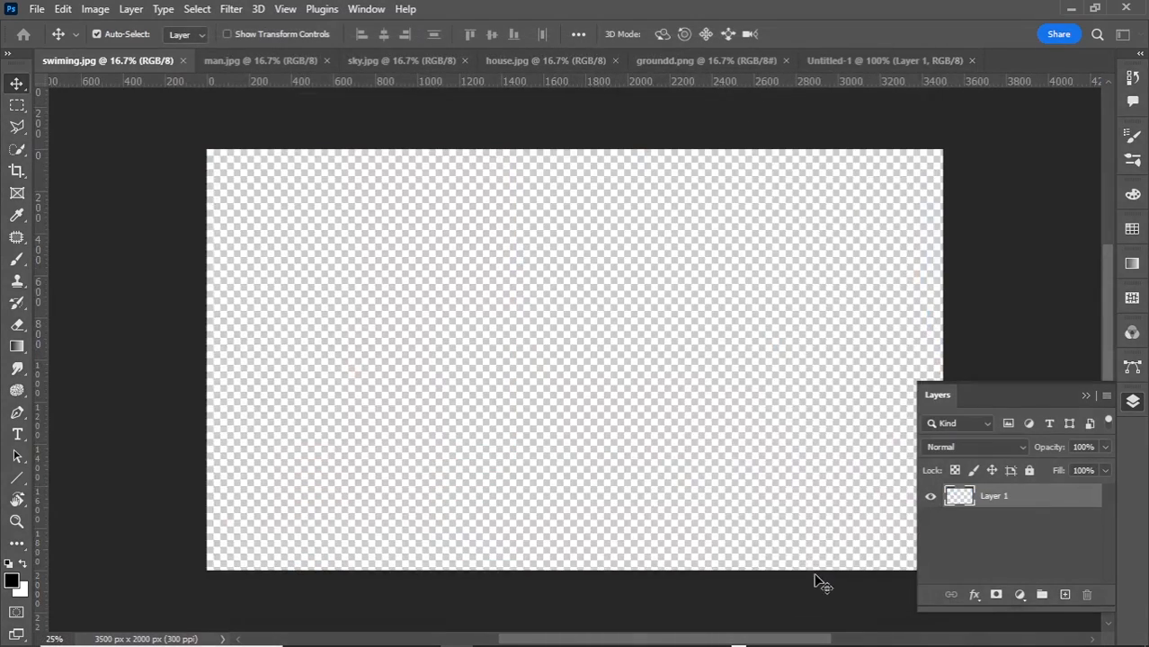
Step: Select a rectangular patch of the driveway pavement in front of the garages in groundd.png with the Rectangular Marquee tool
click(1132, 401)
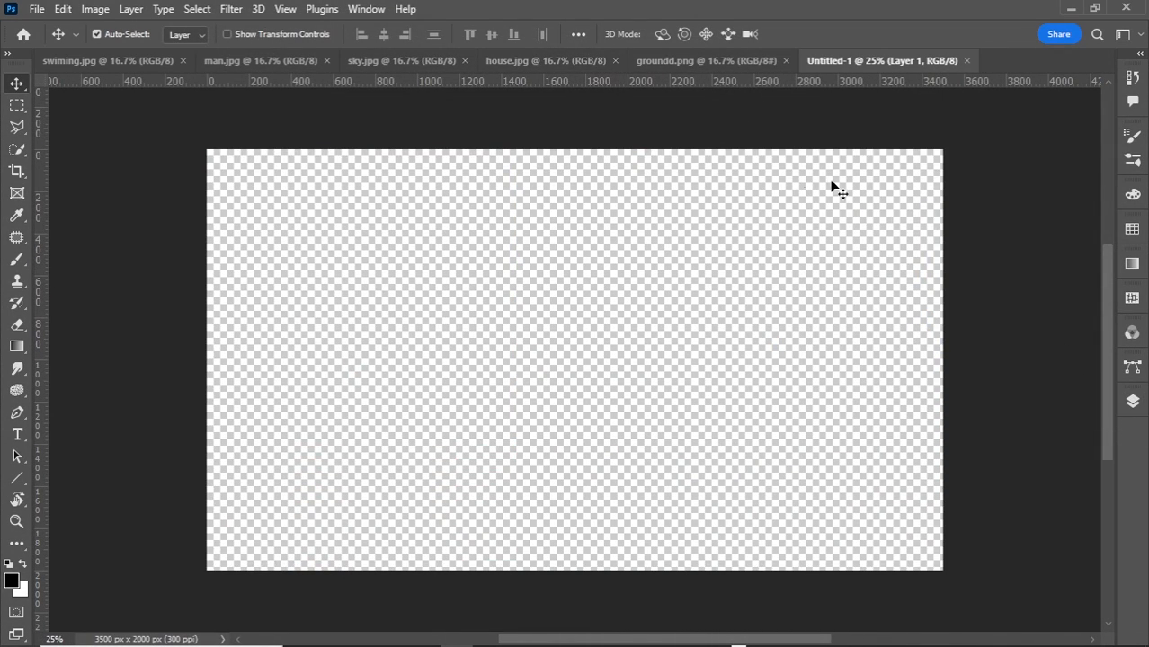
click(700, 60)
click(16, 105)
scroll(322, 472, up, 2)
drag(345, 459, 614, 618)
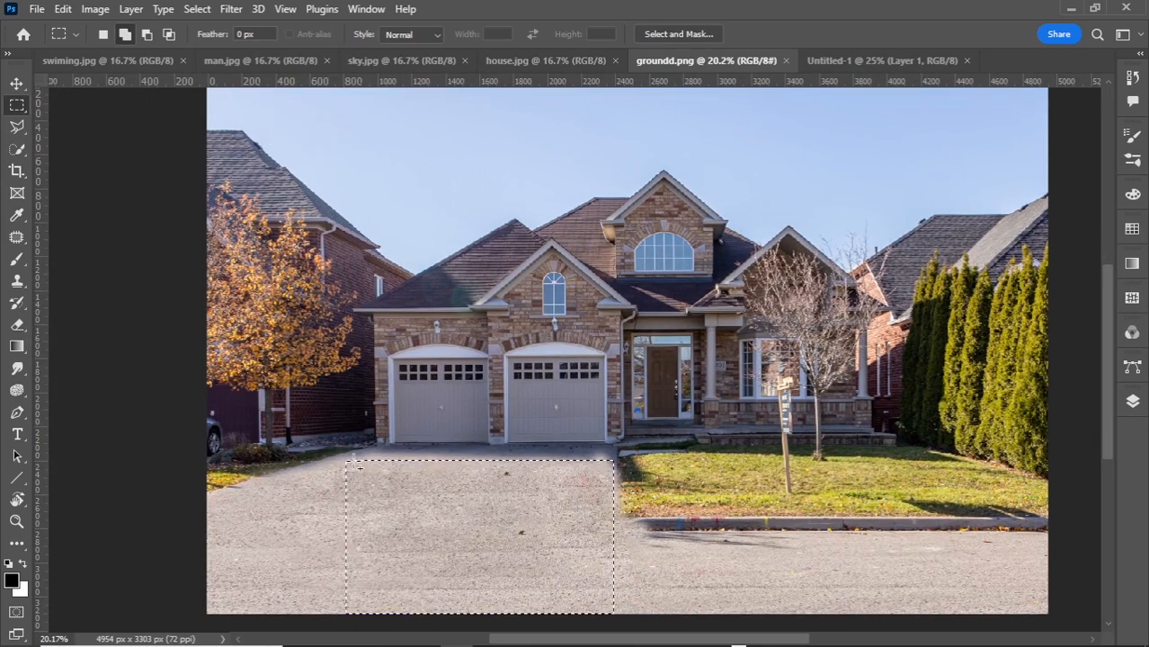
scroll(351, 480, up, 3)
scroll(350, 472, down, 3)
drag(345, 406, 306, 608)
key(ctrl+0)
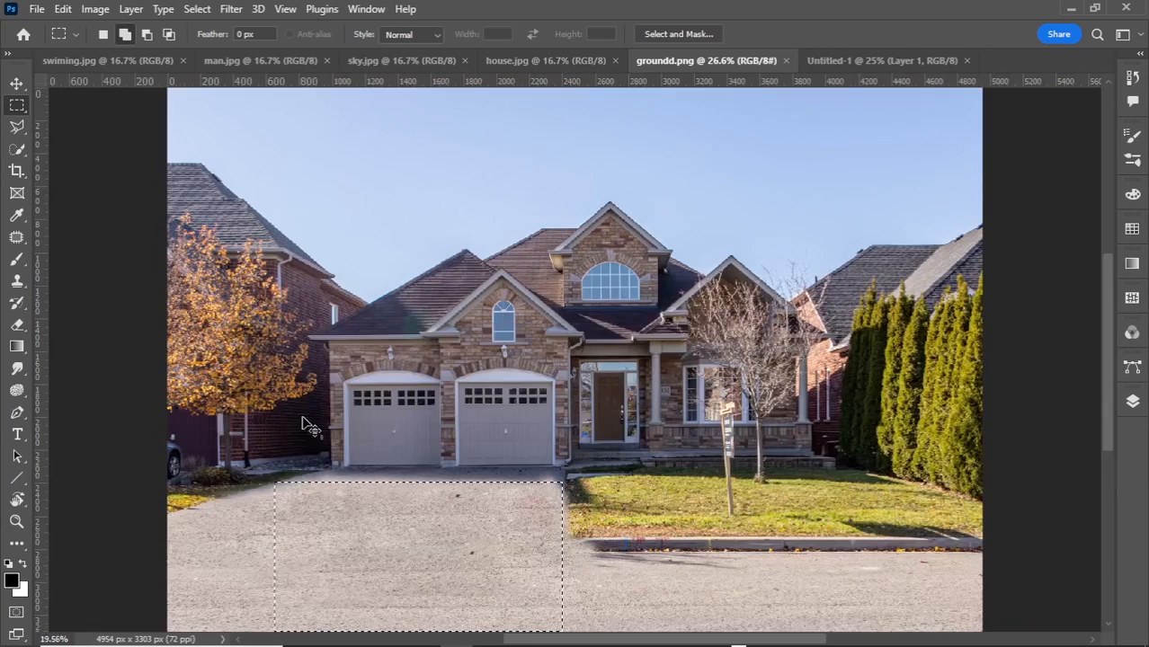
Step: Copy the selected pavement patch into the Untitled-1 document
click(16, 83)
drag(419, 584, 846, 69)
key(ctrl+v)
Step: Enlarge the pavement patch to the full canvas width and squash its height so it fills only the lower third as a road
key(ctrl+t)
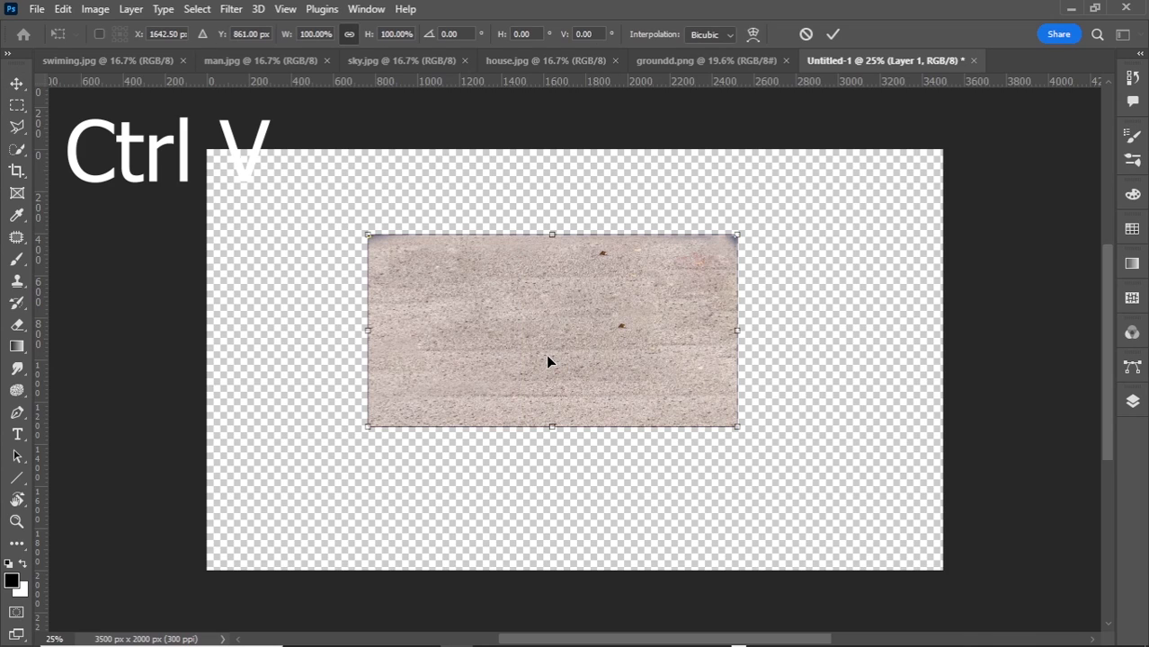
drag(736, 237, 933, 191)
drag(856, 266, 946, 199)
drag(840, 298, 766, 342)
drag(867, 242, 942, 210)
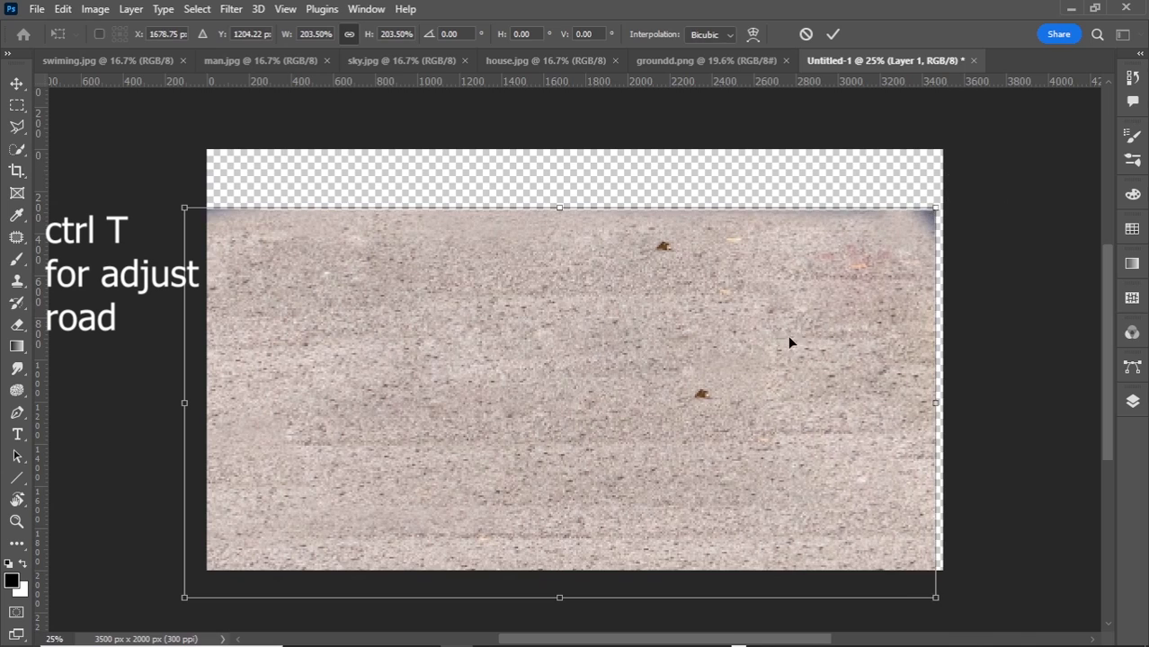
drag(802, 325, 804, 352)
drag(580, 221, 580, 441)
click(832, 34)
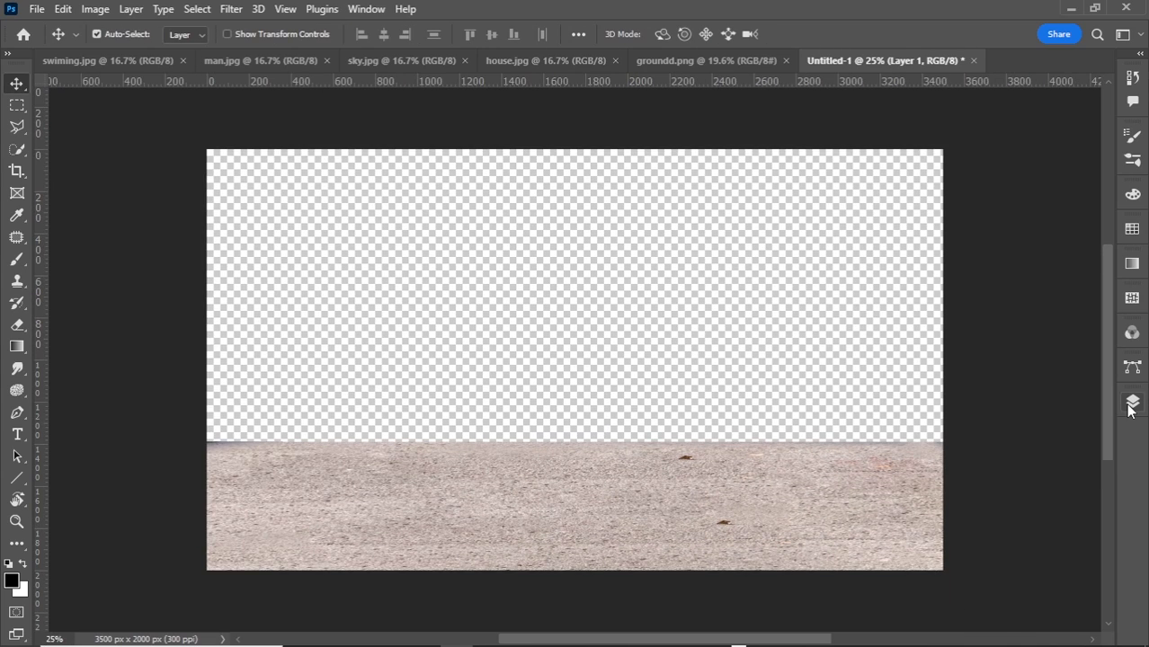
click(1132, 401)
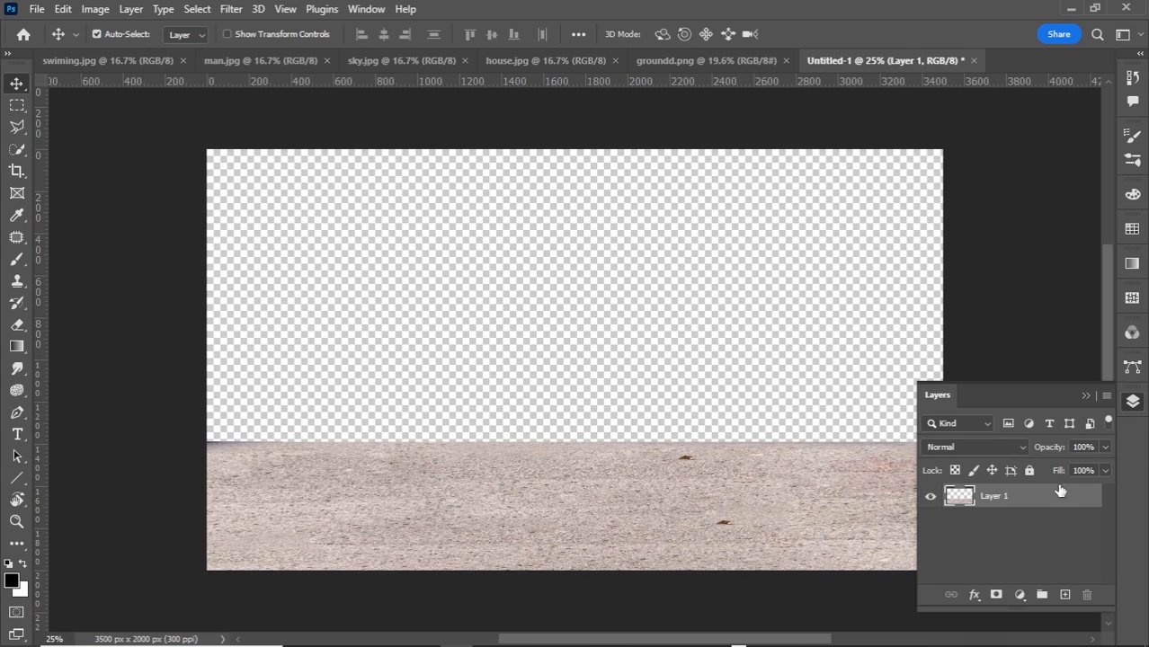
click(1133, 403)
Step: Copy the entire sky.jpg image into the Untitled-1 document
click(399, 61)
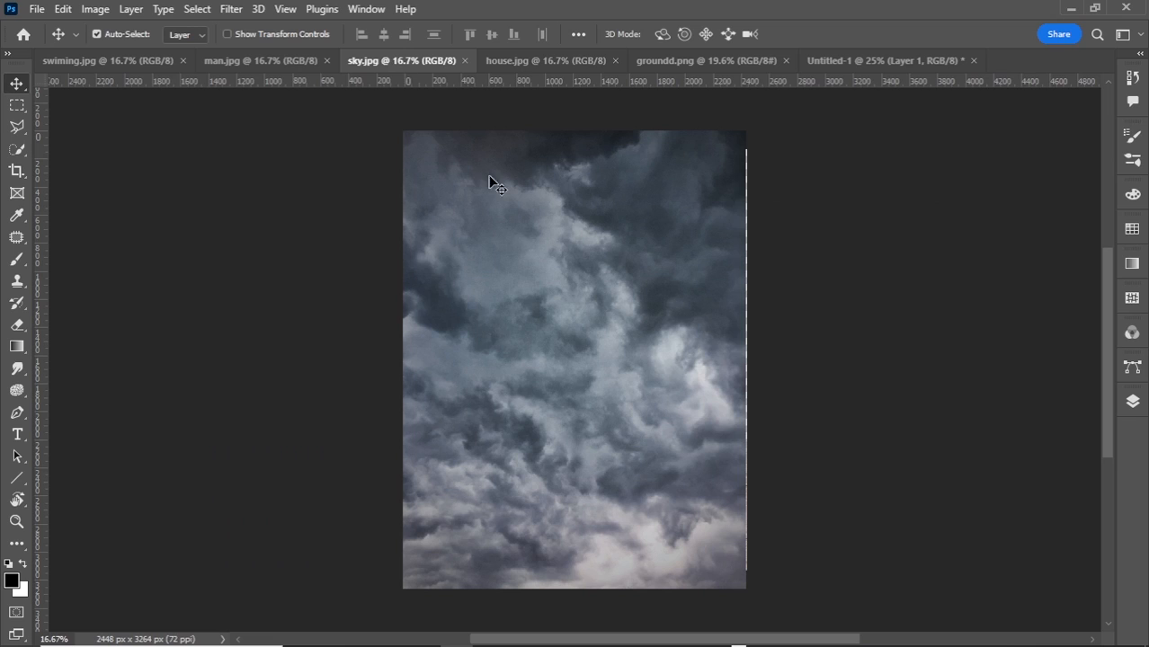
key(ctrl+a)
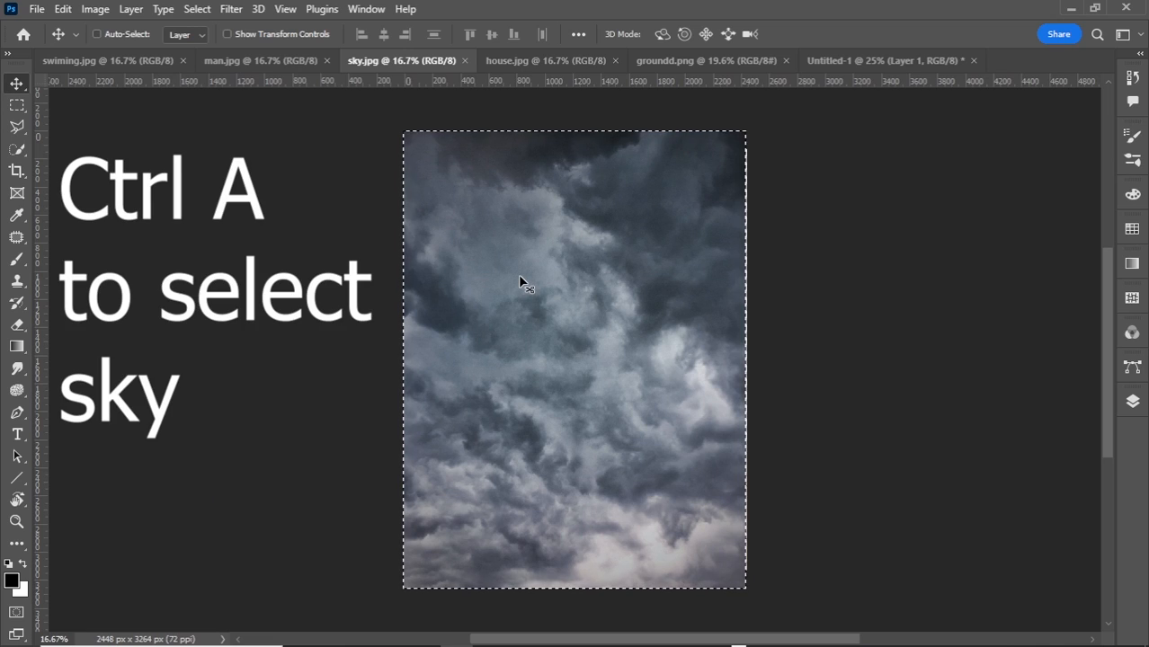
click(809, 60)
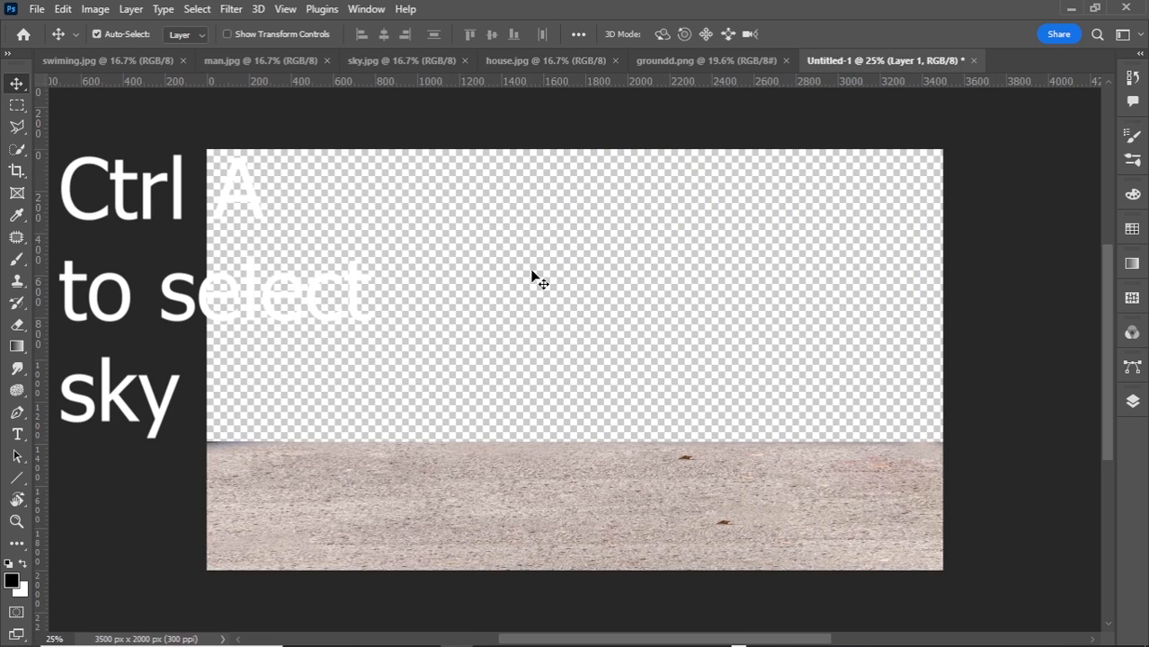
key(ctrl+v)
drag(530, 274, 561, 266)
Step: Flip the pasted sky vertically and enlarge it proportionally until it covers the whole canvas
key(ctrl+t)
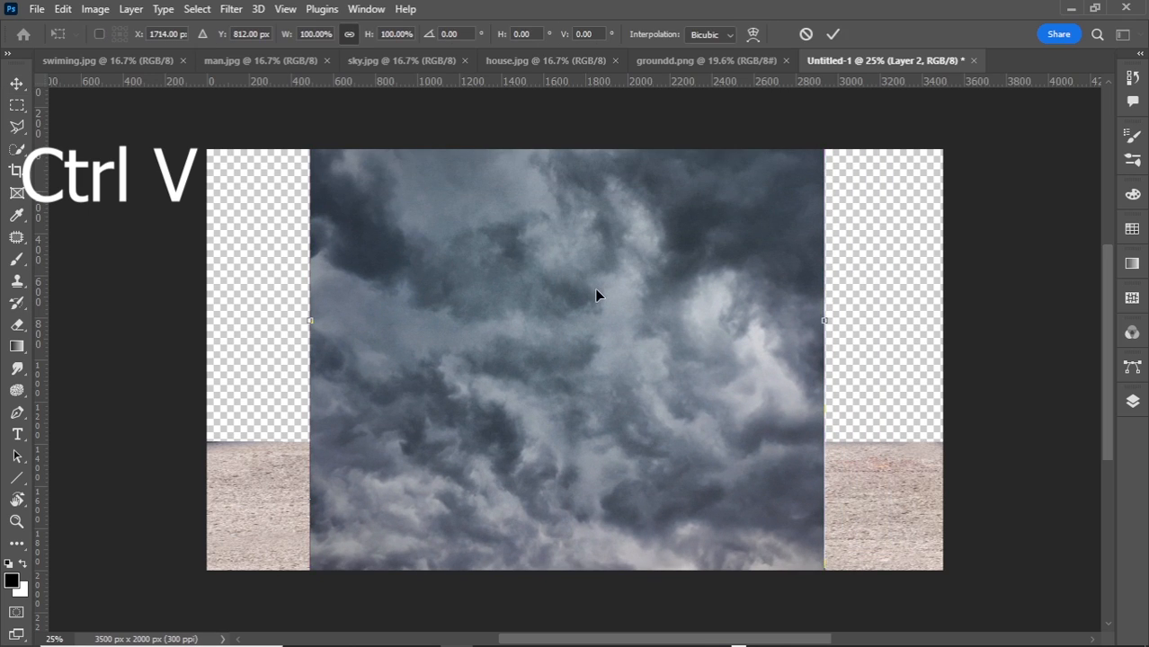
right_click(596, 292)
click(673, 638)
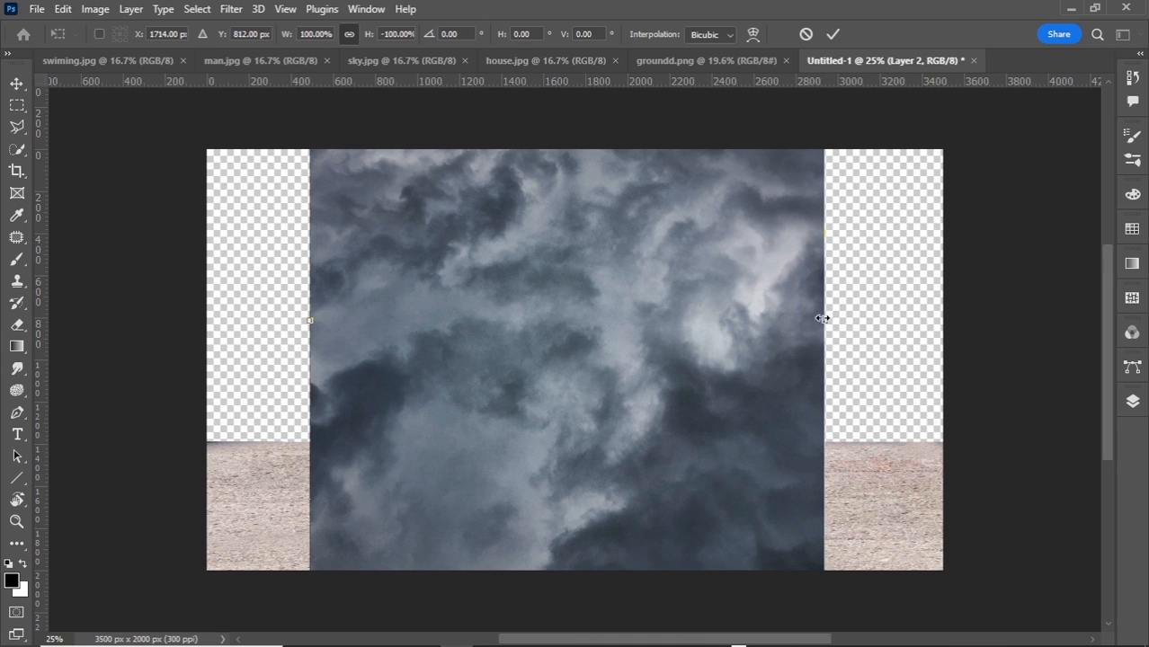
drag(867, 326, 964, 324)
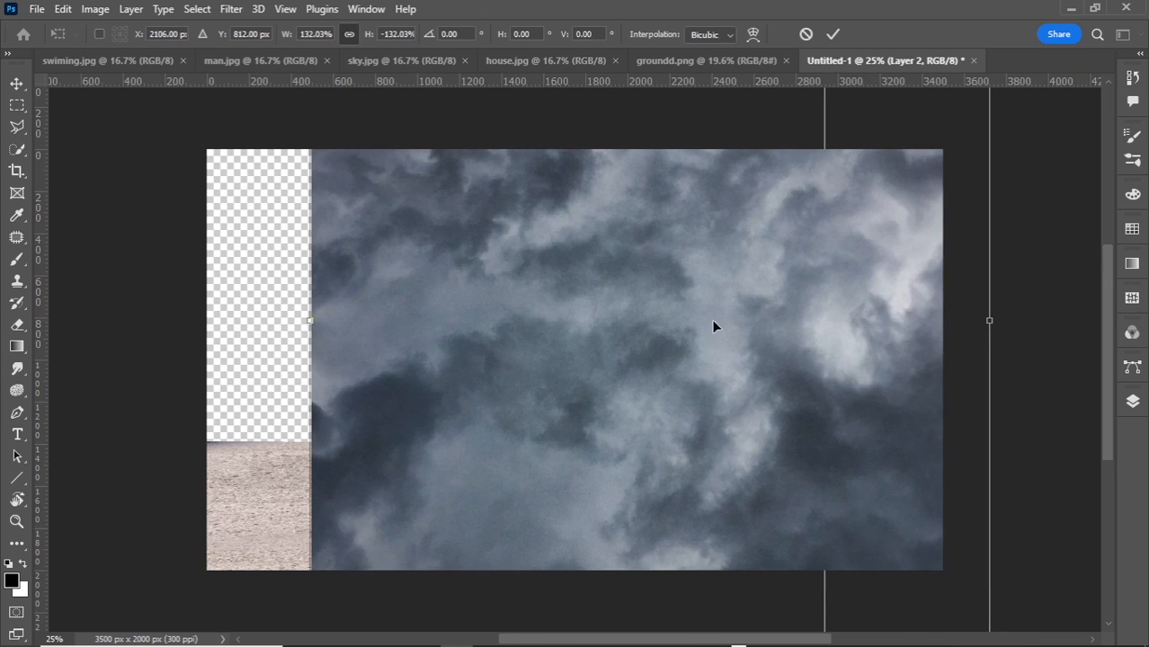
drag(309, 321, 207, 321)
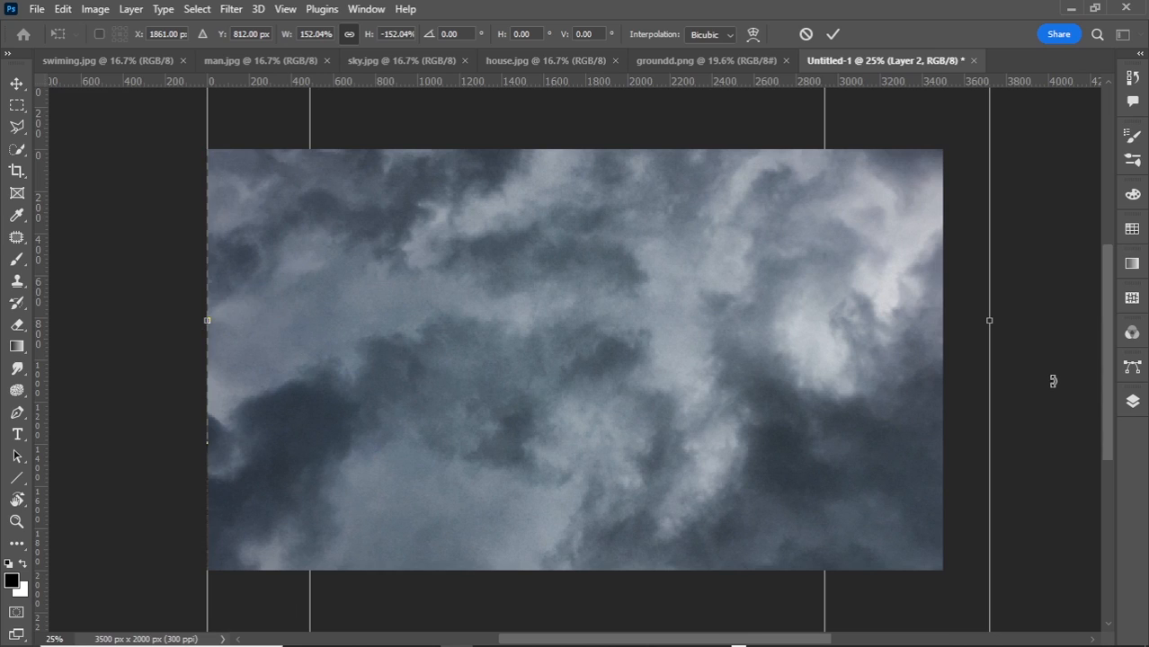
drag(995, 322, 1013, 321)
drag(207, 321, 197, 321)
click(833, 34)
scroll(716, 282, up, 1)
scroll(716, 281, down, 1)
Step: Rename the road layer, Layer 1, as "earth"
click(1132, 401)
click(999, 528)
double_click(1000, 526)
text(ear)
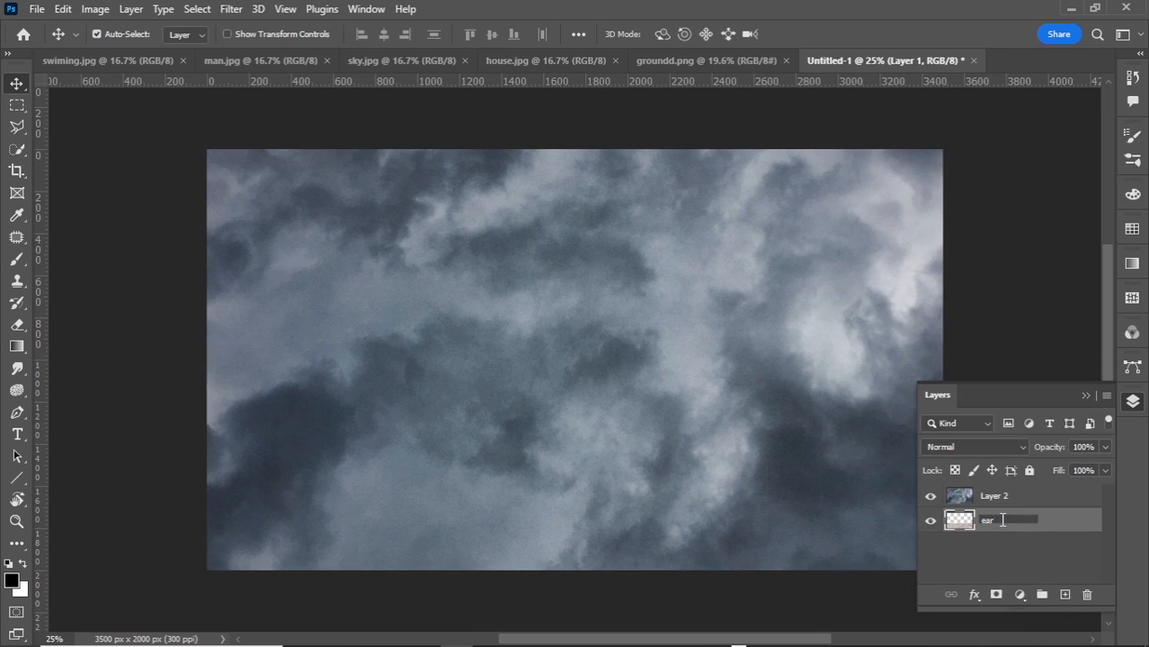
text(th)
key(Return)
Step: Rename the cloud layer as "sky" and place it beneath the earth layer
double_click(996, 496)
text(sky)
key(Return)
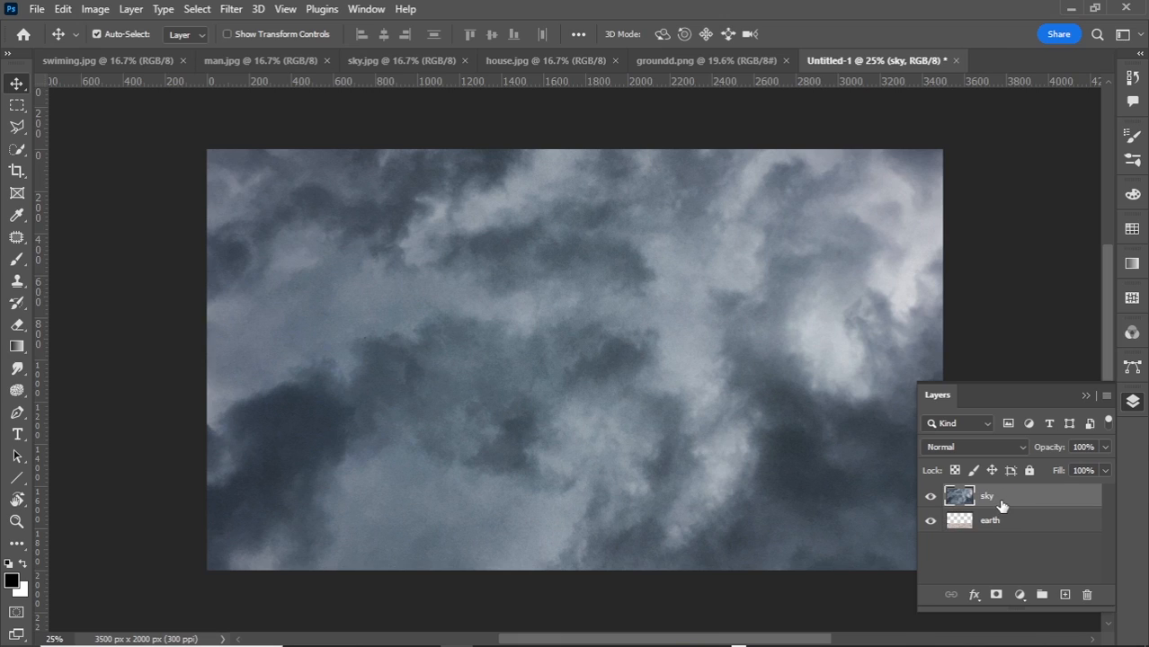
drag(1012, 499, 1013, 536)
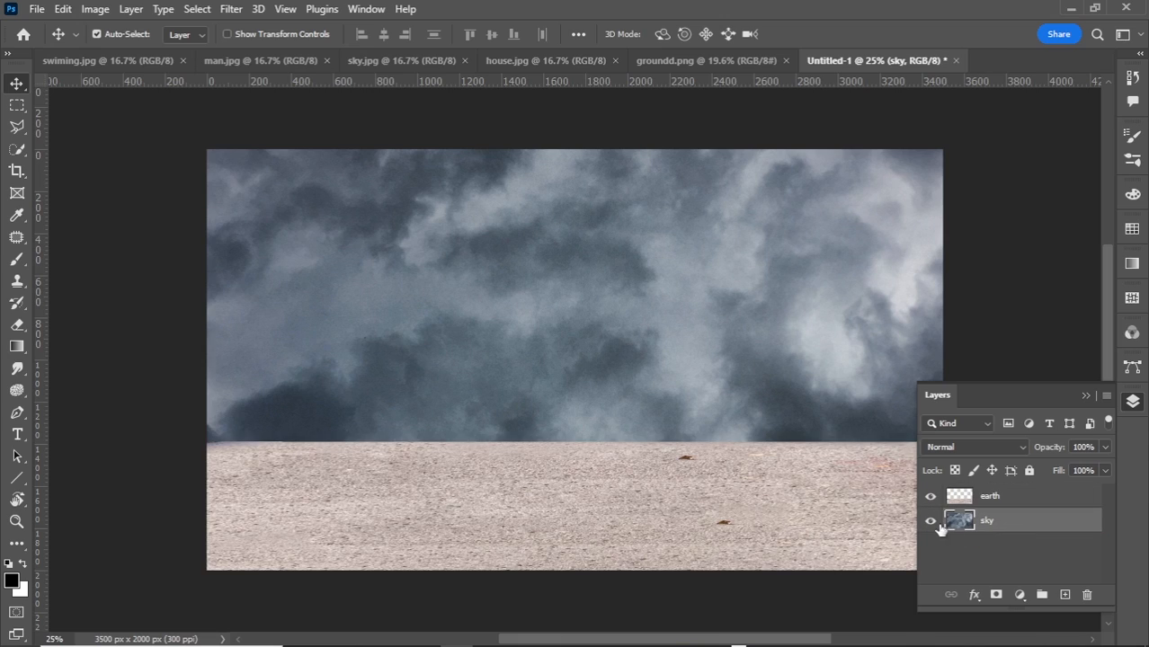
Step: Darken the sky with a clipped Levels adjustment, setting the white output level to 123 and the black input level to 8
click(1021, 599)
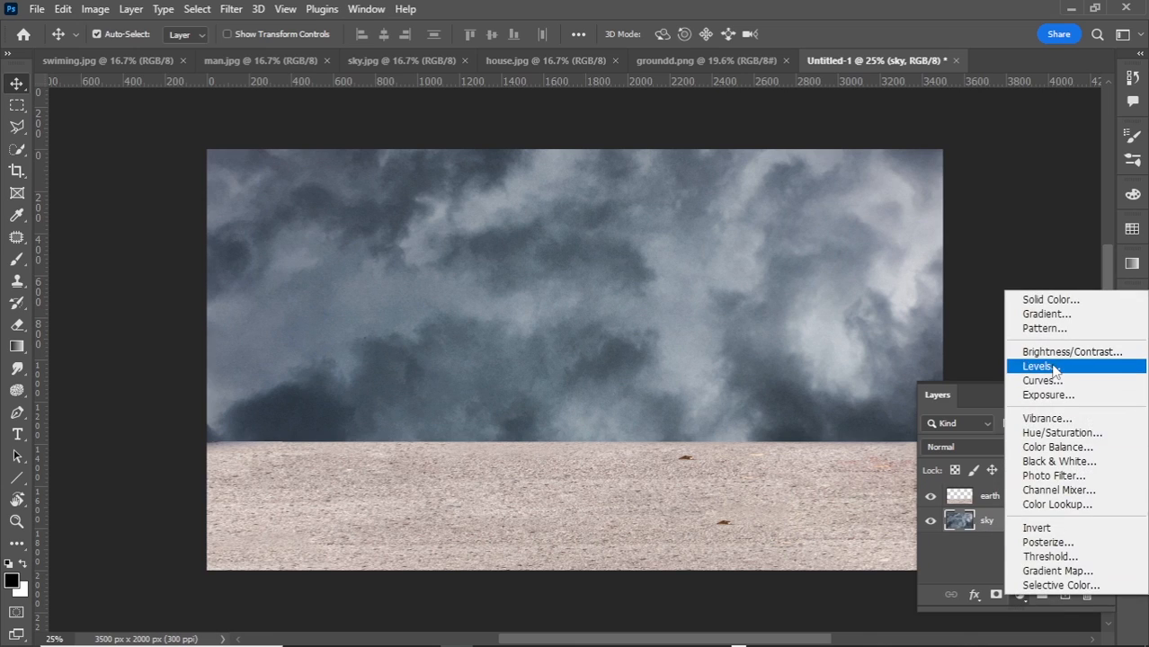
click(980, 368)
drag(684, 268, 590, 293)
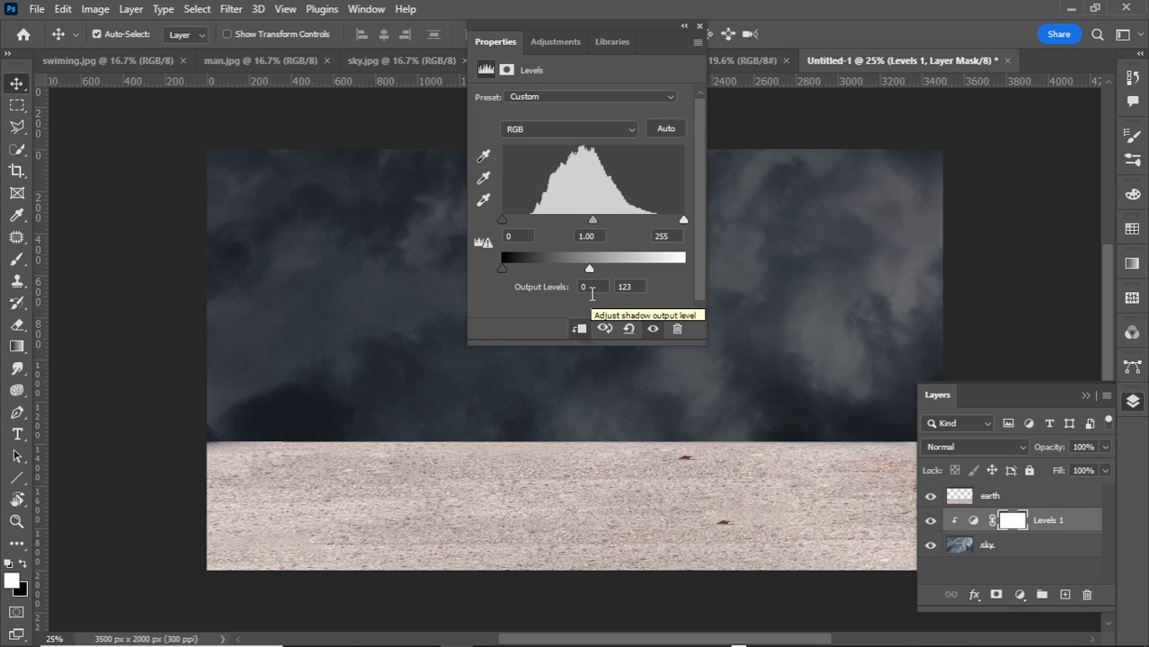
drag(501, 220, 509, 223)
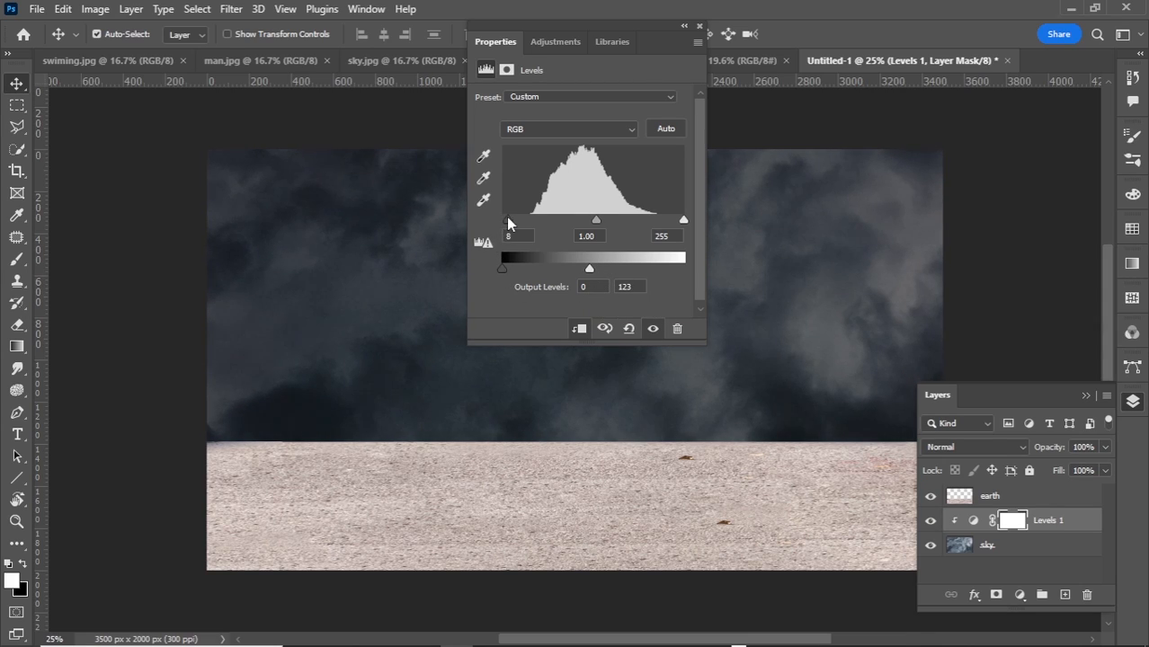
click(700, 25)
click(930, 522)
click(930, 521)
Step: Add a Channel Mixer clipped to the sky, adjust its Blue output channel, and set Green to +112% in the Green output channel
click(1022, 596)
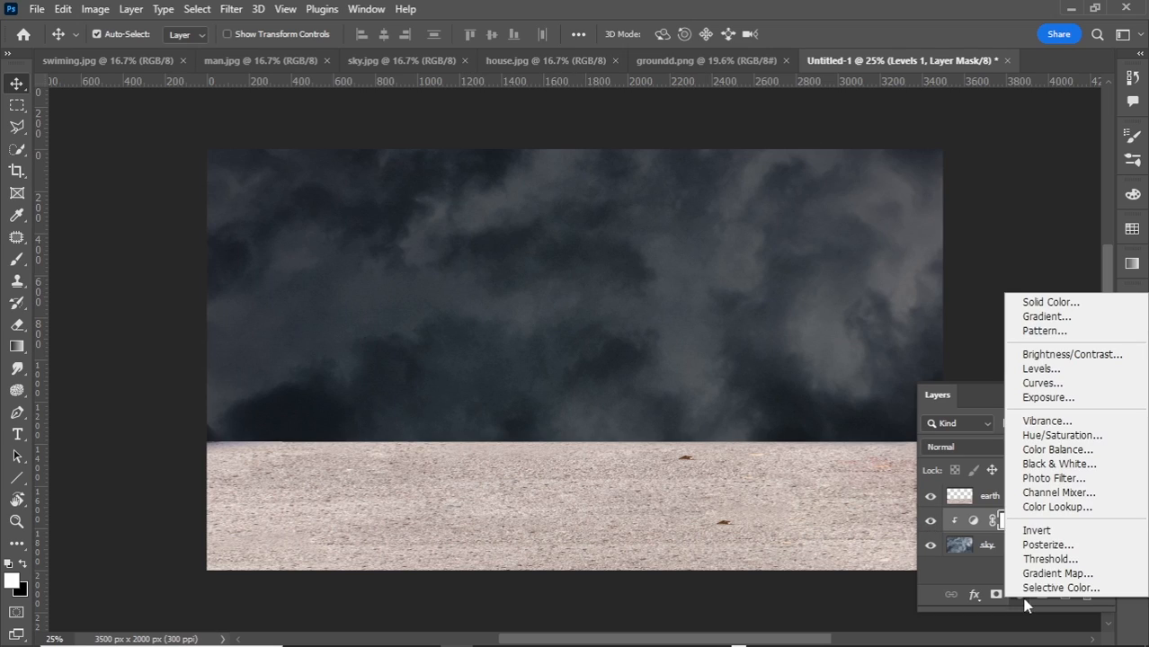
click(1058, 493)
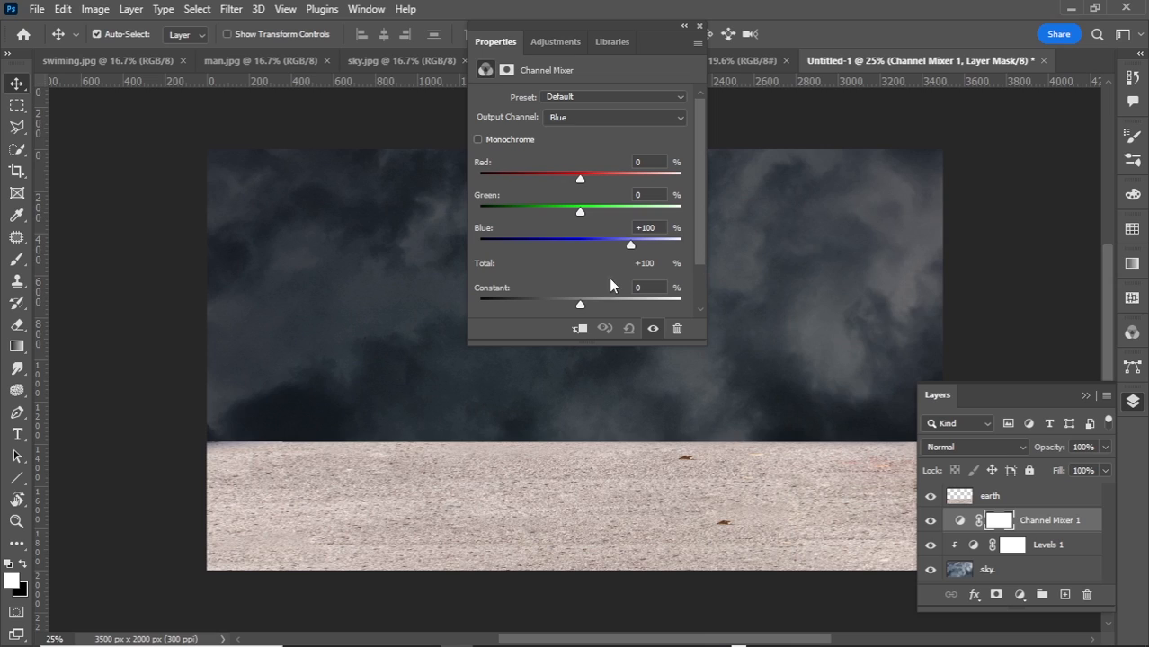
click(579, 329)
drag(631, 245, 638, 216)
click(614, 117)
click(612, 140)
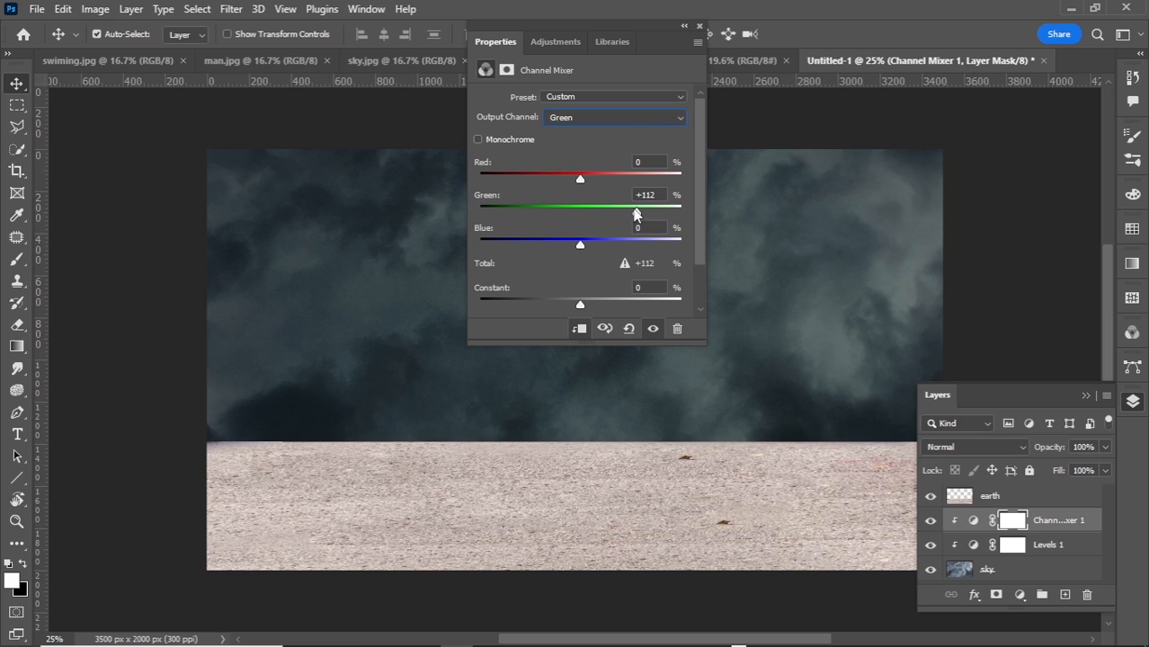
Step: In the Channel Mixer's Red output channel, lower Red to about +73% and slightly reduce Blue, comparing the sky with and without the effect
click(634, 117)
click(630, 128)
drag(628, 173, 622, 177)
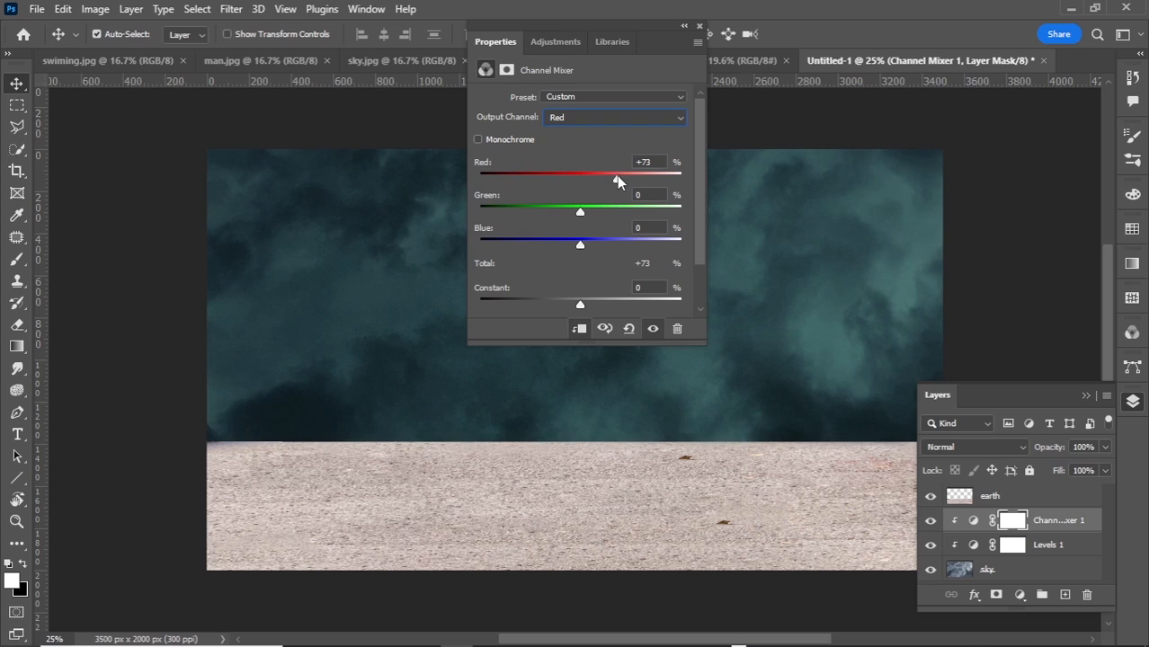
drag(582, 242, 576, 243)
click(700, 26)
click(930, 522)
click(931, 522)
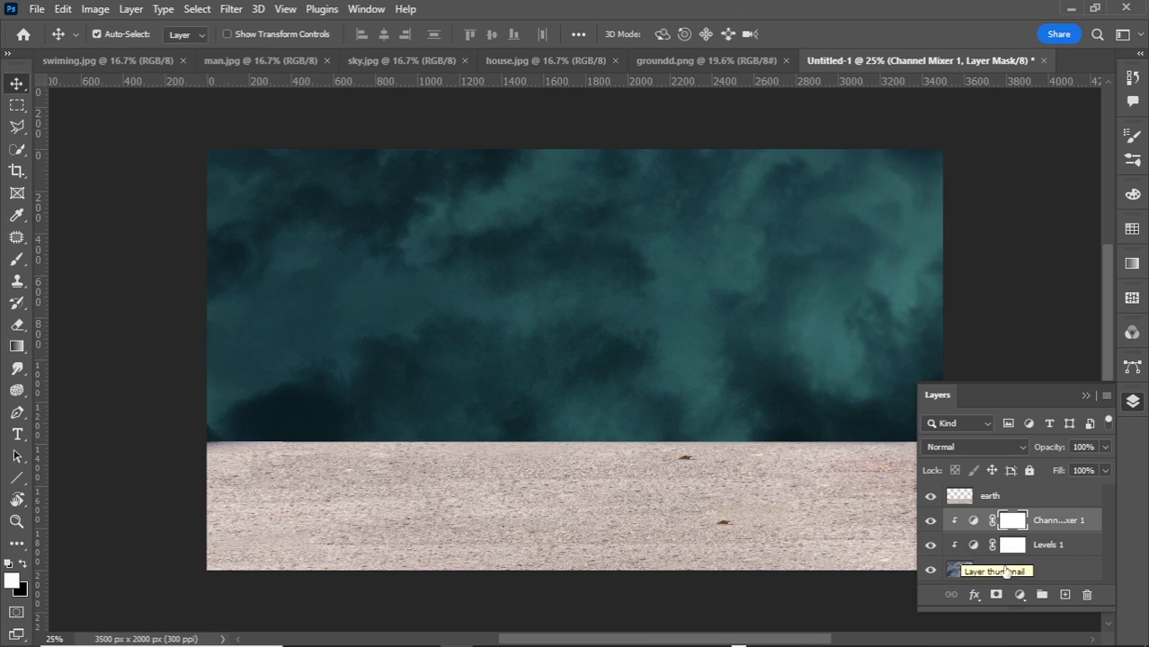
Step: Add a Hue/Saturation adjustment clipped to the sky, setting Hue to -6 and fine-tuning saturation and lightness
click(1019, 595)
click(1039, 427)
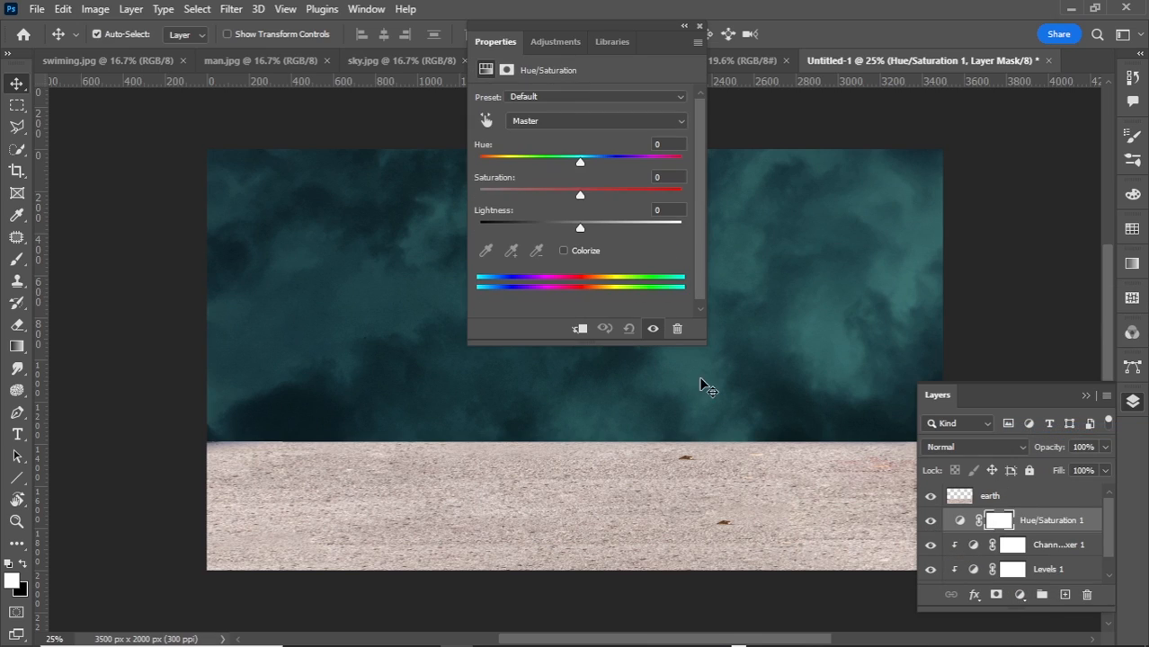
click(580, 329)
drag(583, 167, 574, 161)
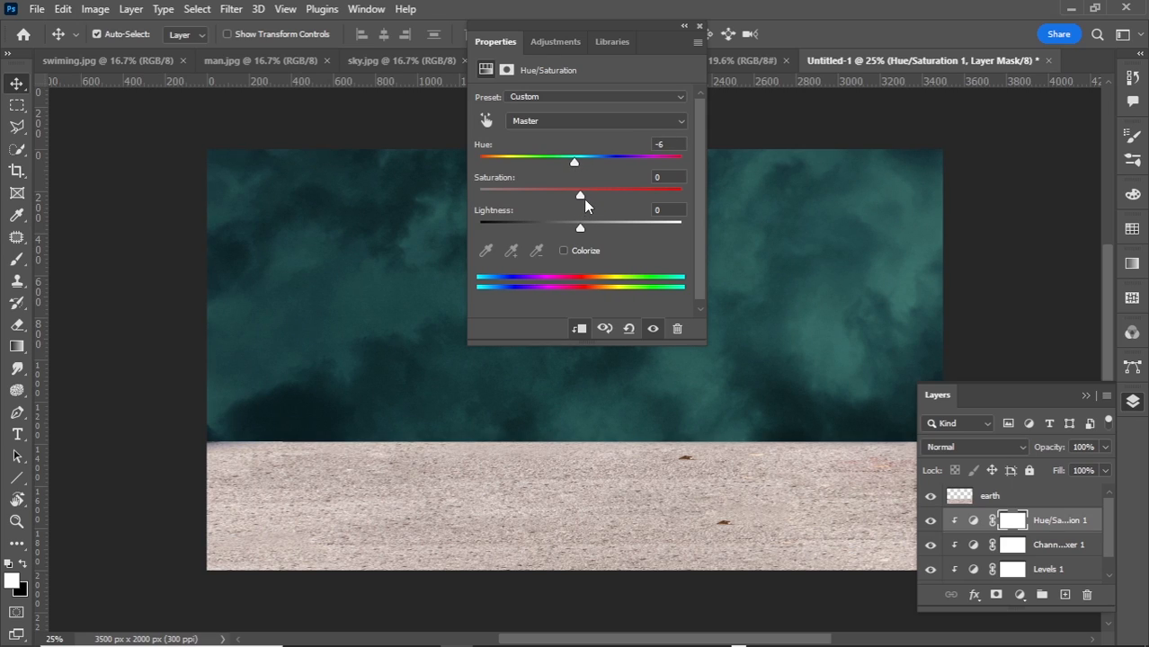
drag(589, 194, 577, 226)
click(699, 26)
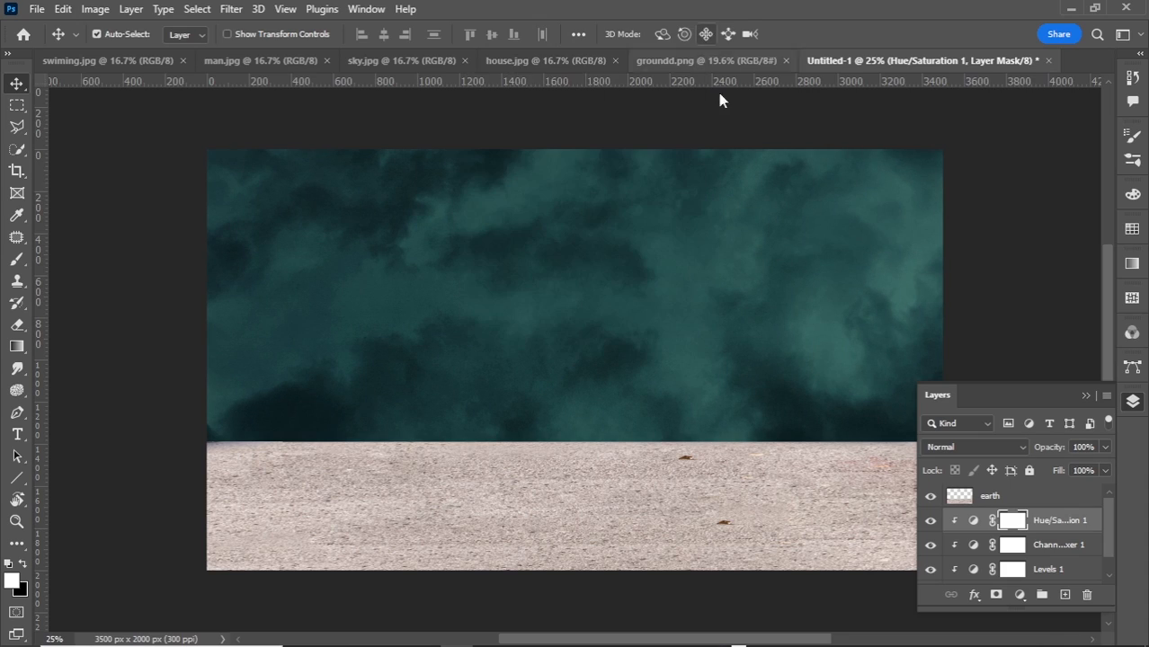
Step: Darken the earth layer with a clipped Levels adjustment: black input 63, midtones about 0.55, and white output 203
click(989, 496)
click(1019, 596)
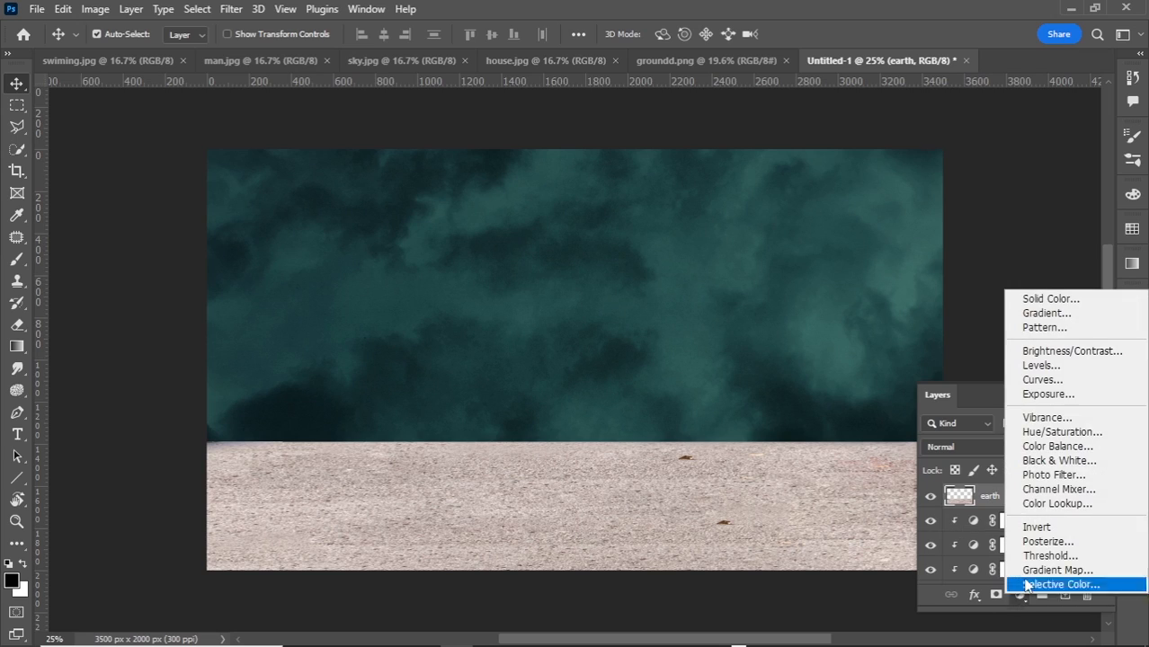
click(998, 367)
click(581, 329)
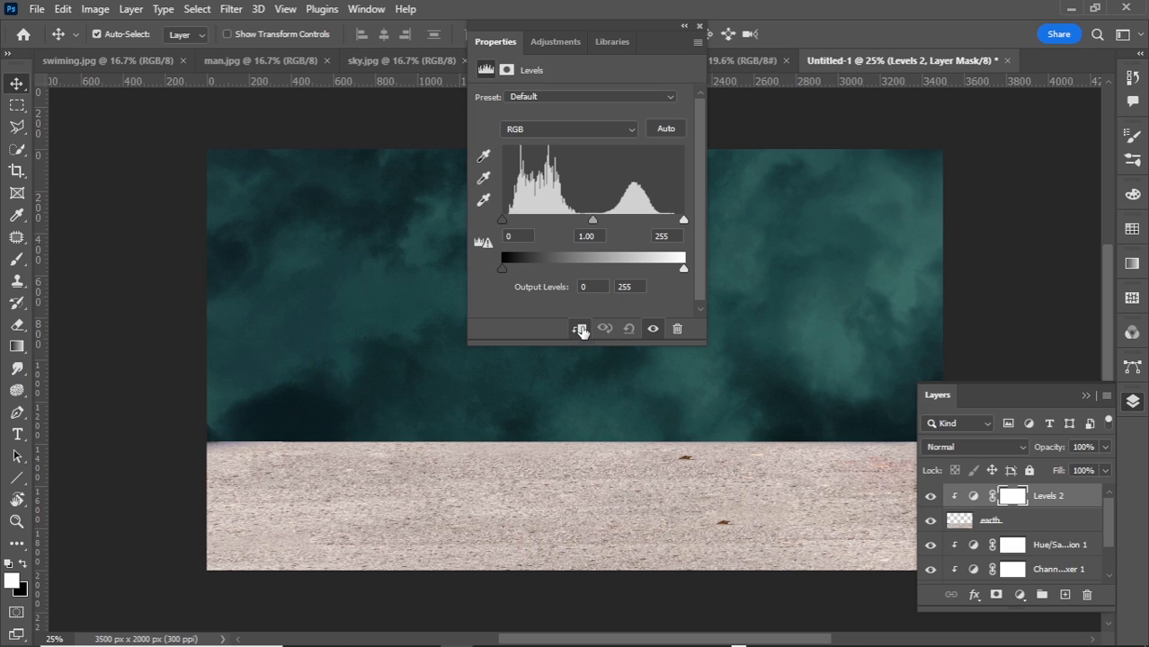
drag(683, 268, 647, 276)
drag(501, 219, 546, 219)
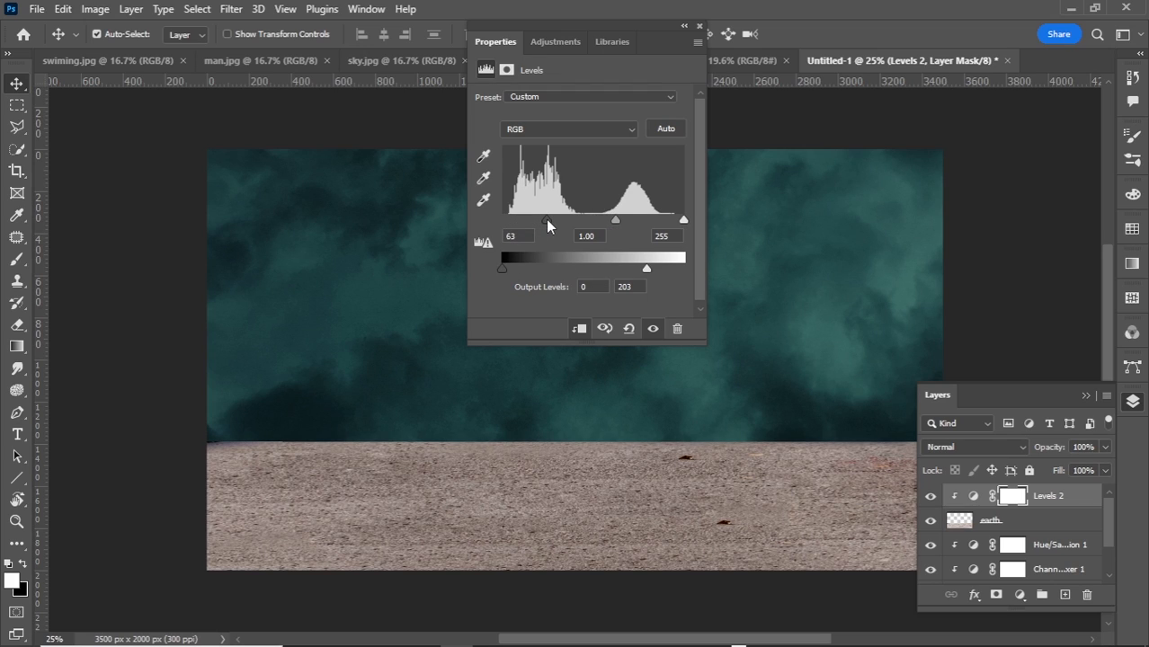
drag(615, 219, 636, 225)
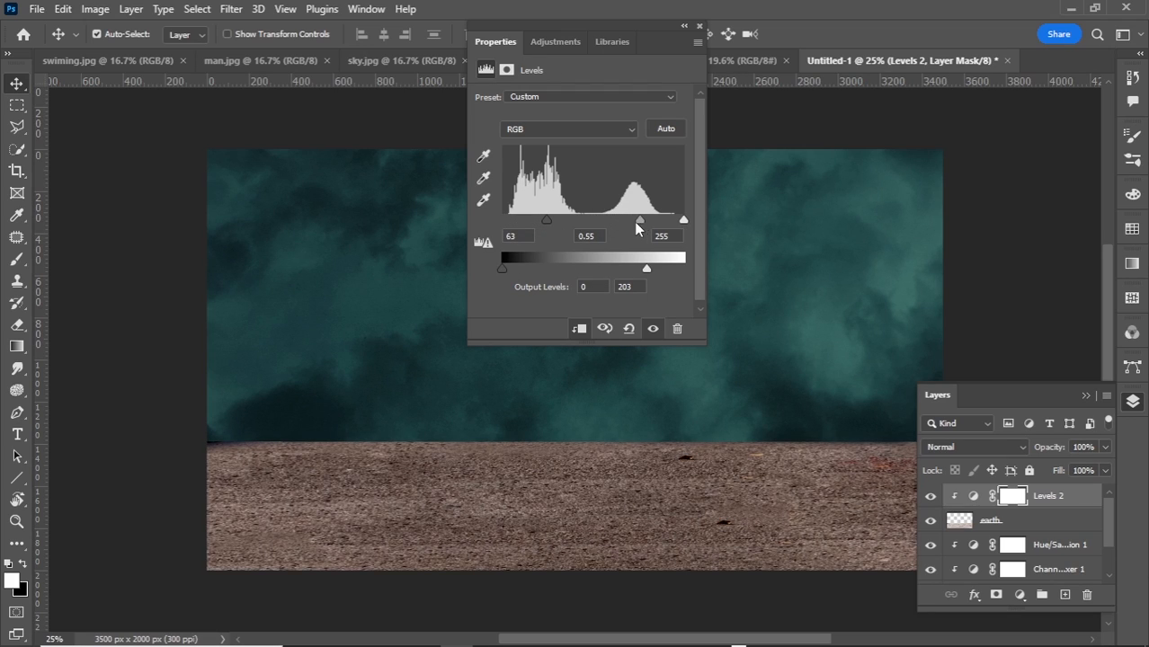
click(699, 26)
Step: Add a Hue/Saturation adjustment clipped to the earth layer with Hue -1, Saturation -15 and Lightness -11
click(1020, 594)
click(1060, 445)
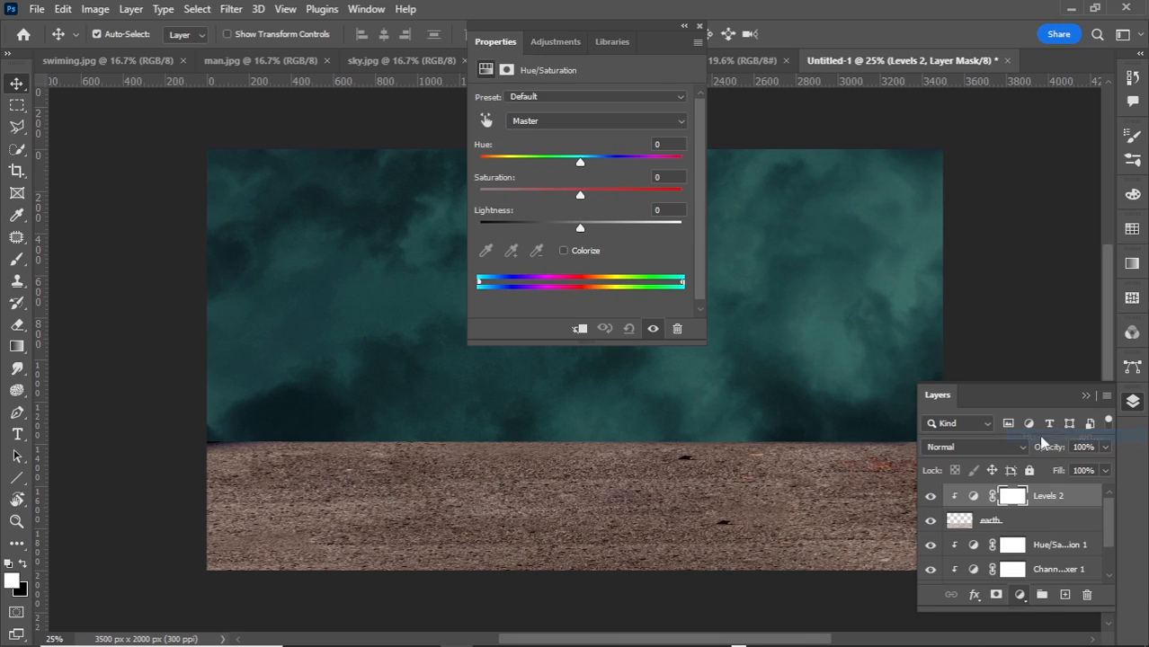
click(580, 329)
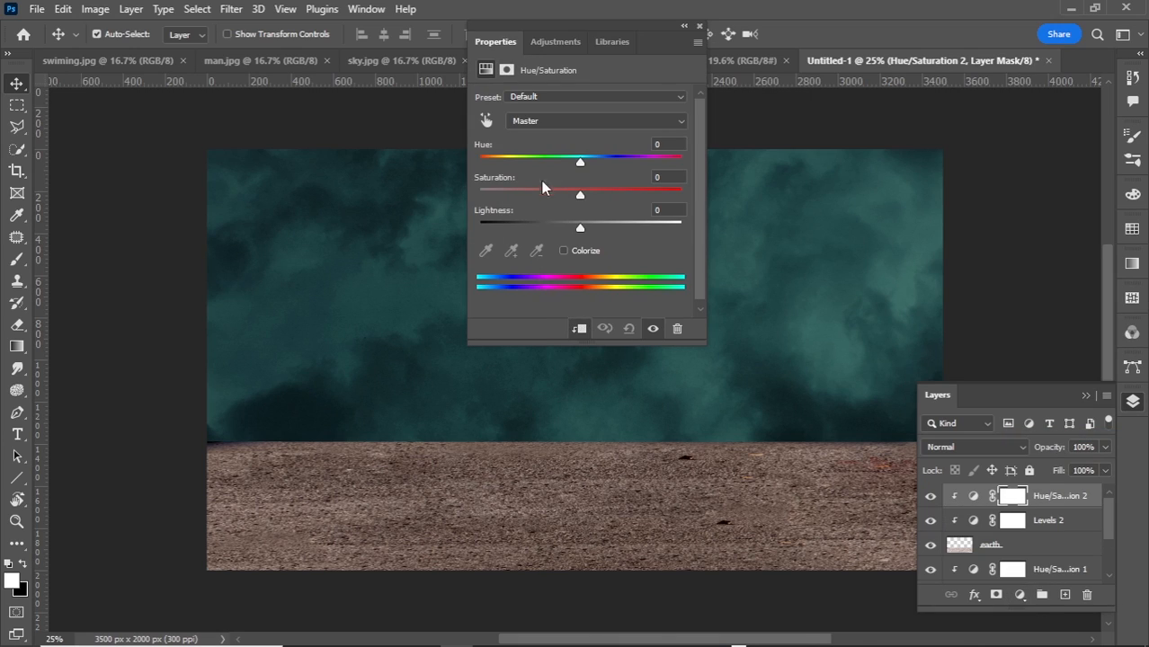
drag(582, 165, 584, 166)
drag(580, 192, 571, 226)
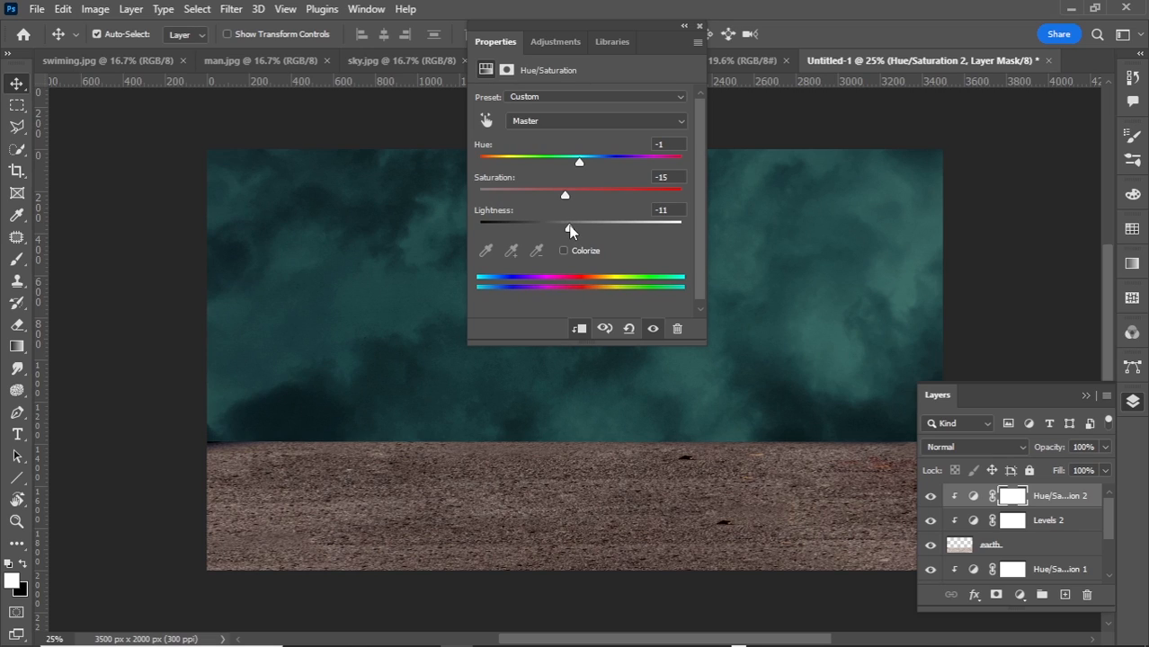
Step: Add a second Levels adjustment clipped to the earth layer, with black input 20 and white output 229
click(698, 27)
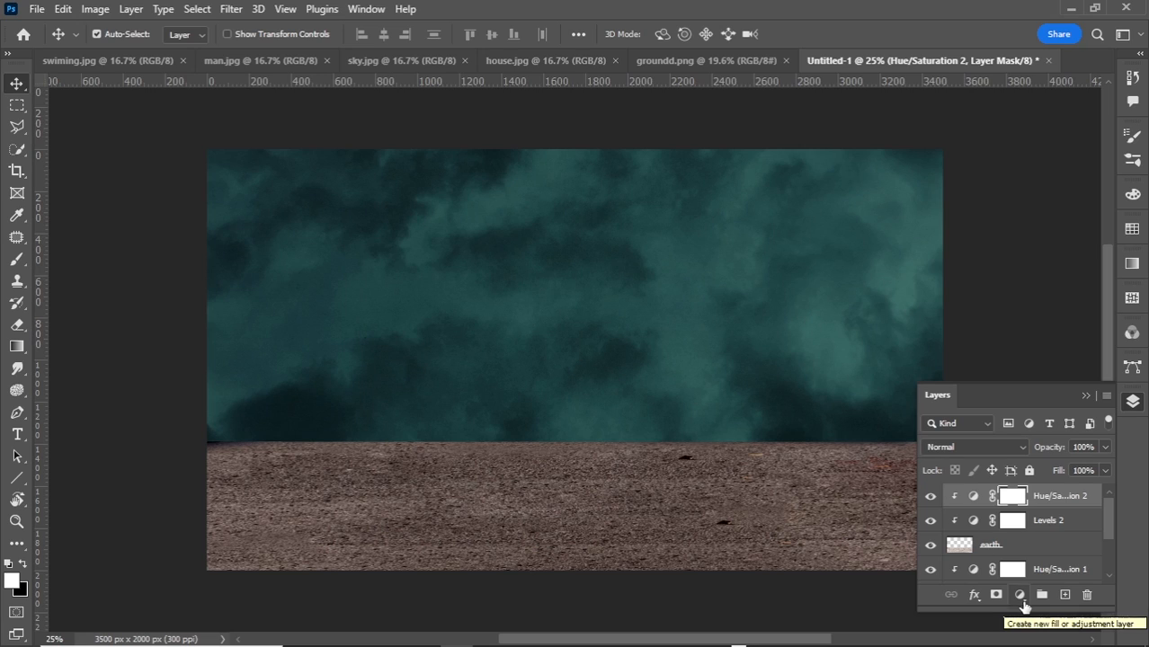
click(1021, 596)
click(1038, 370)
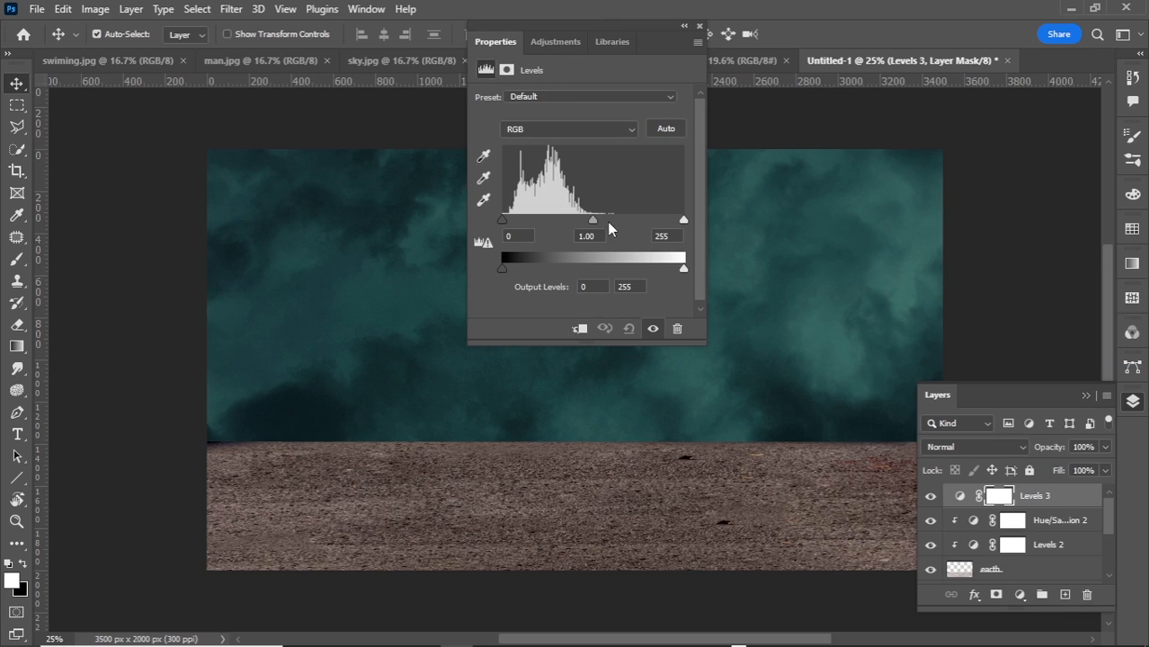
click(580, 329)
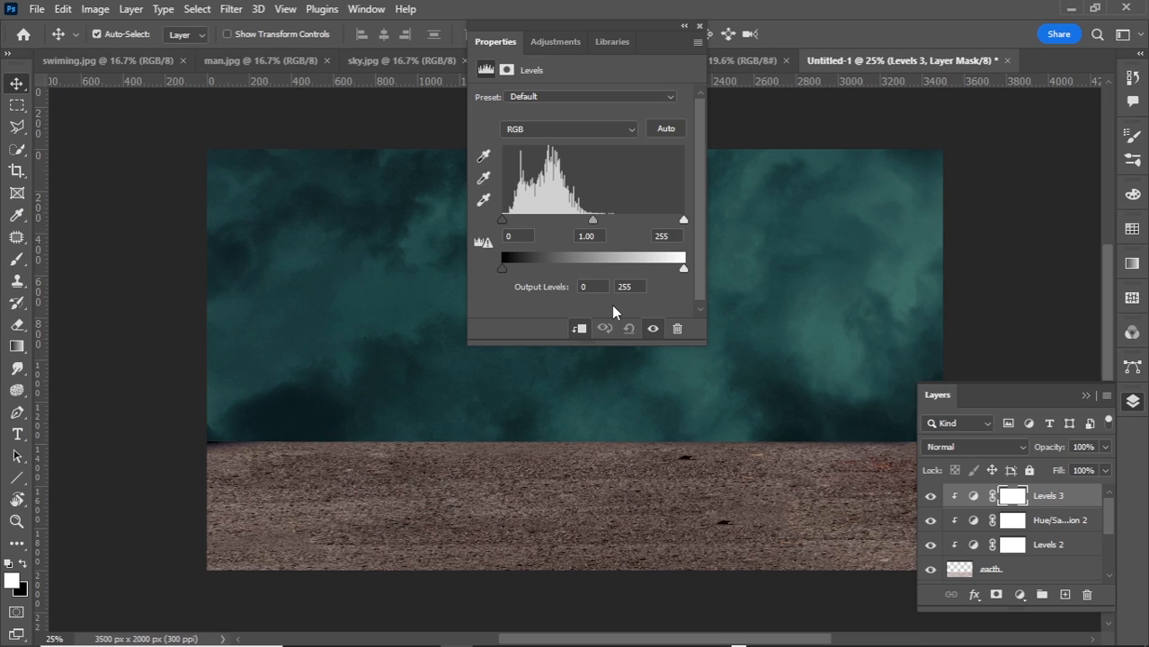
drag(508, 223, 516, 223)
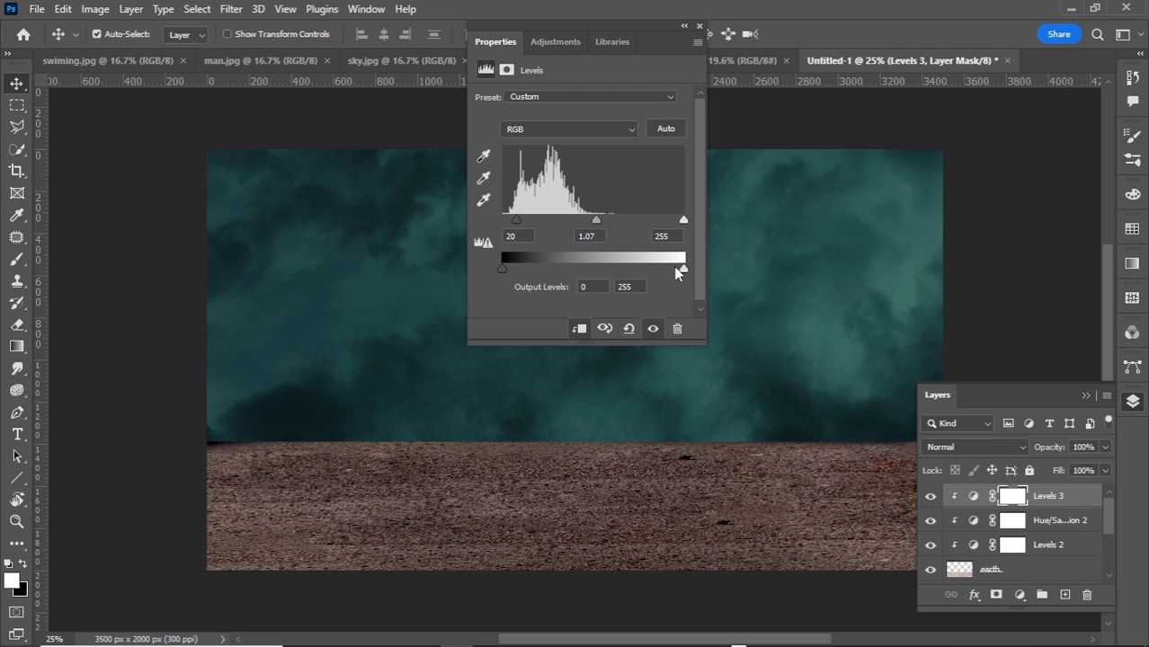
drag(682, 269, 670, 270)
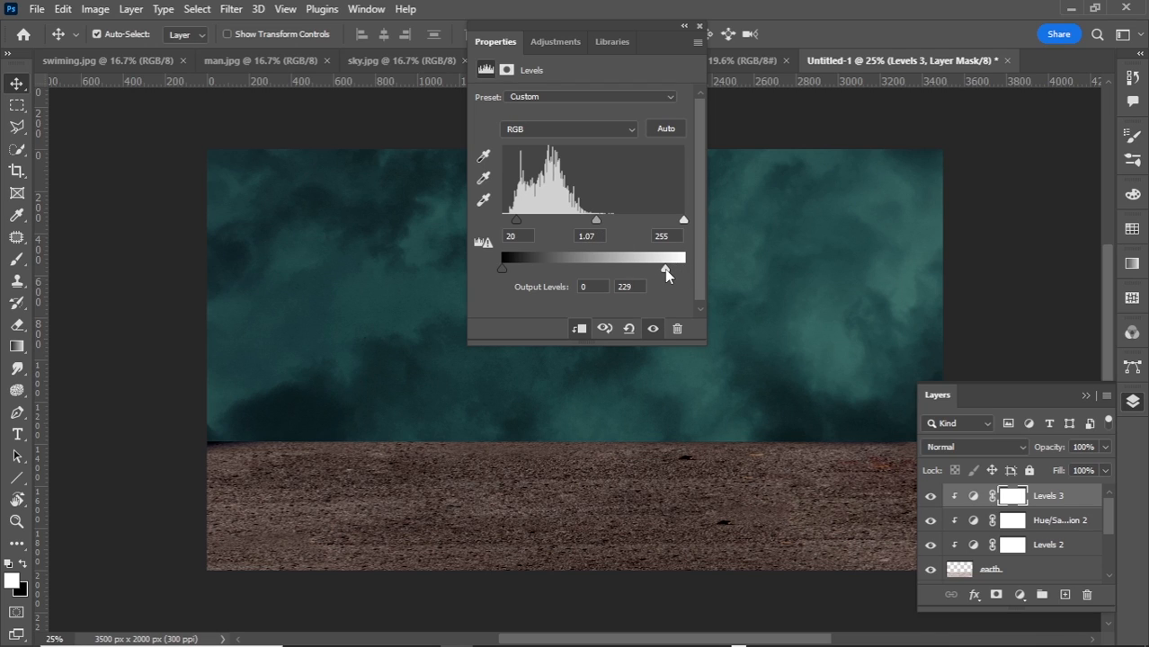
click(699, 26)
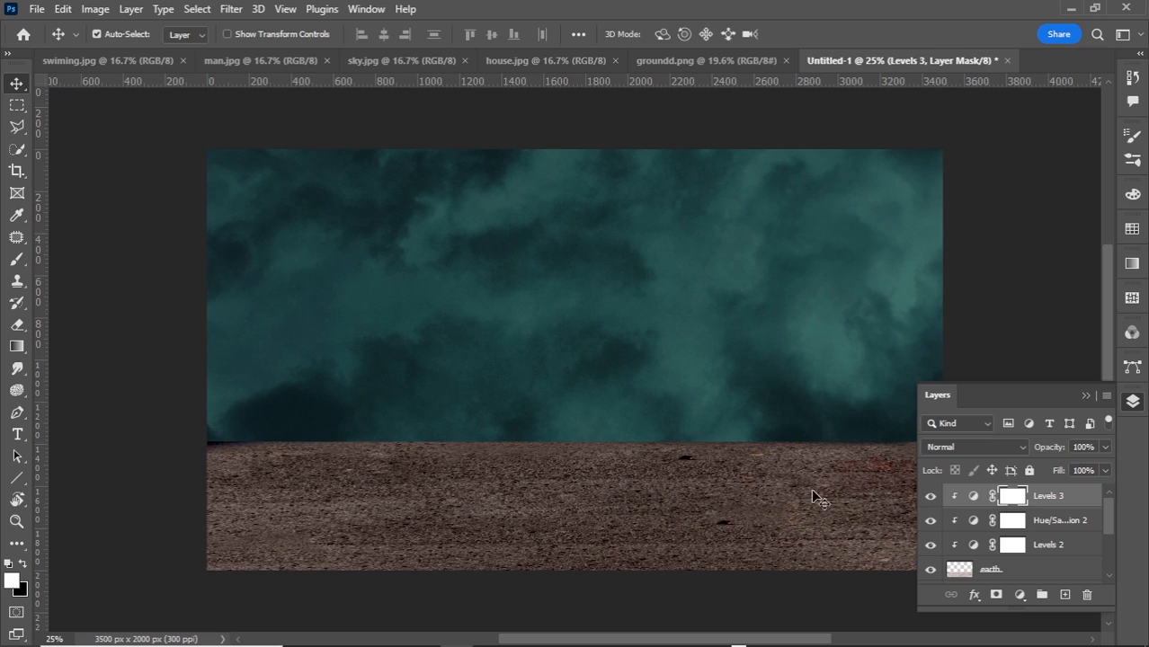
Step: Add a Color Balance adjustment clipped to the earth layer, shifting the midtones to -9 toward cyan
click(1019, 595)
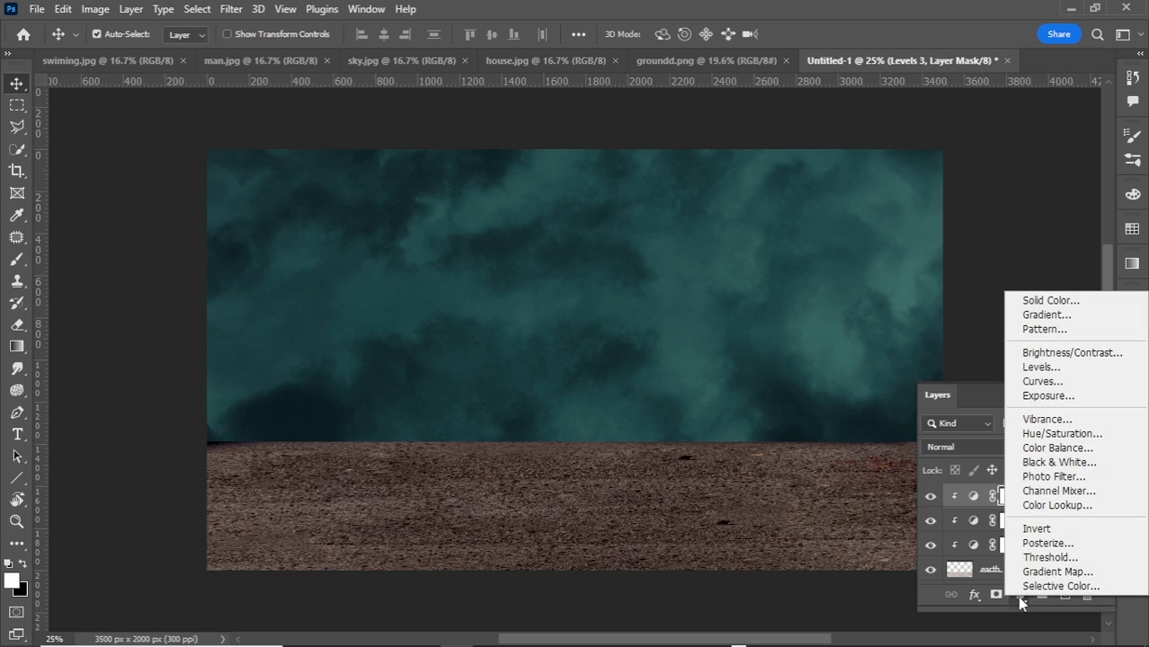
click(1047, 448)
click(580, 328)
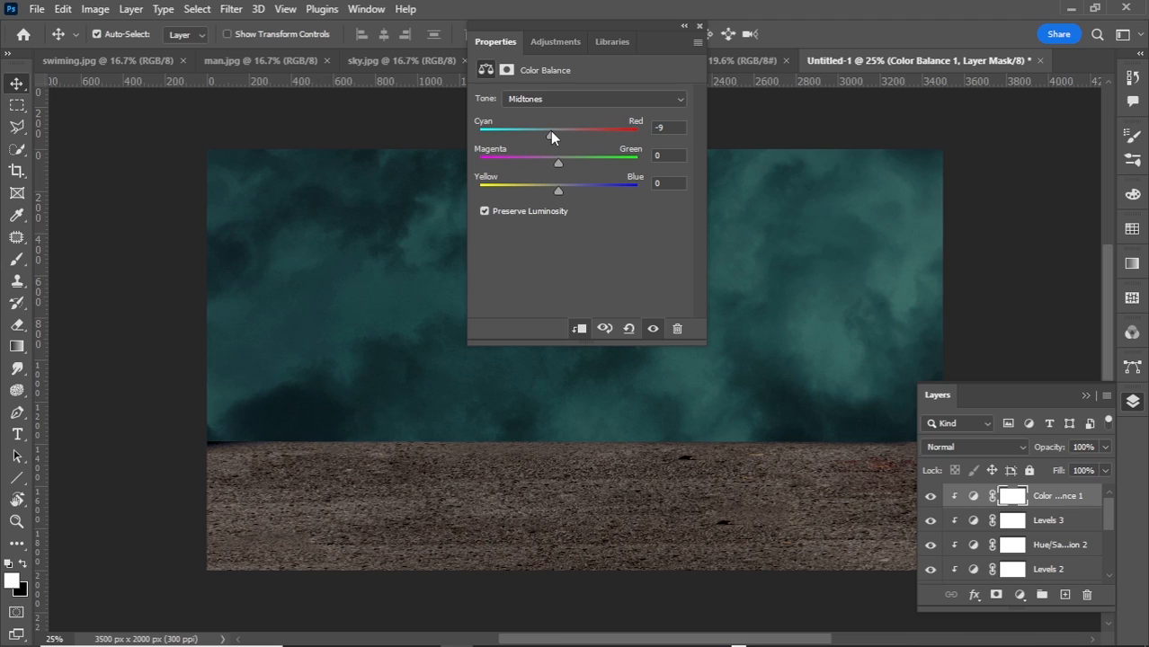
click(699, 26)
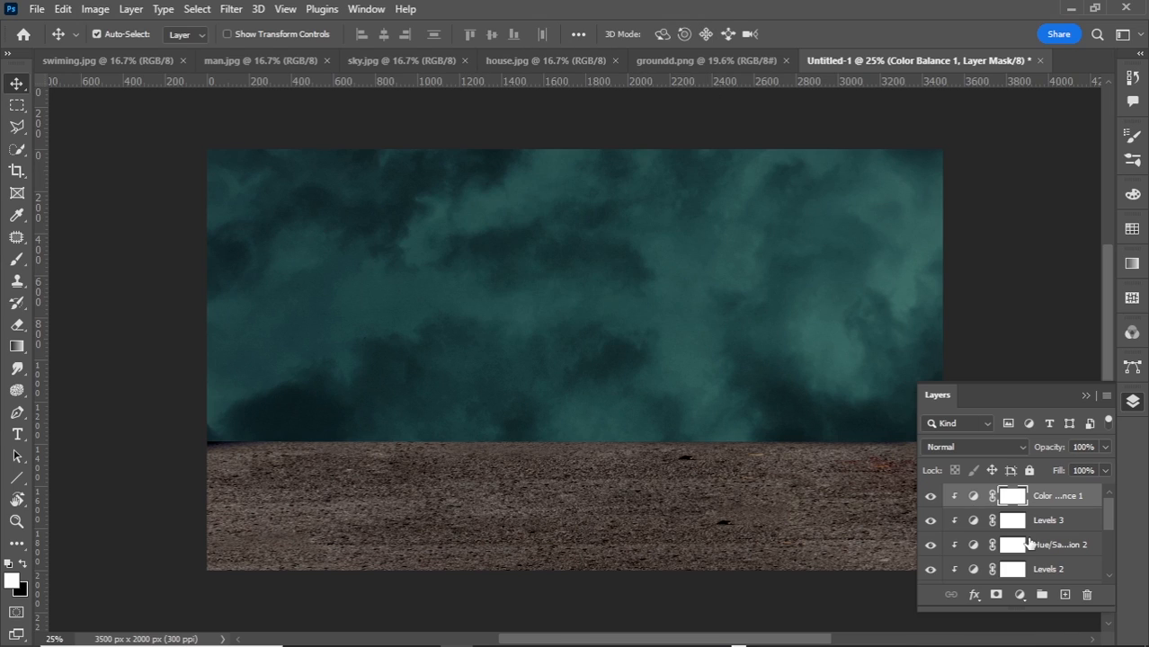
scroll(1029, 537, down, 3)
scroll(1030, 537, up, 3)
Step: In the house.jpg document, select the house automatically with Select Subject
click(534, 61)
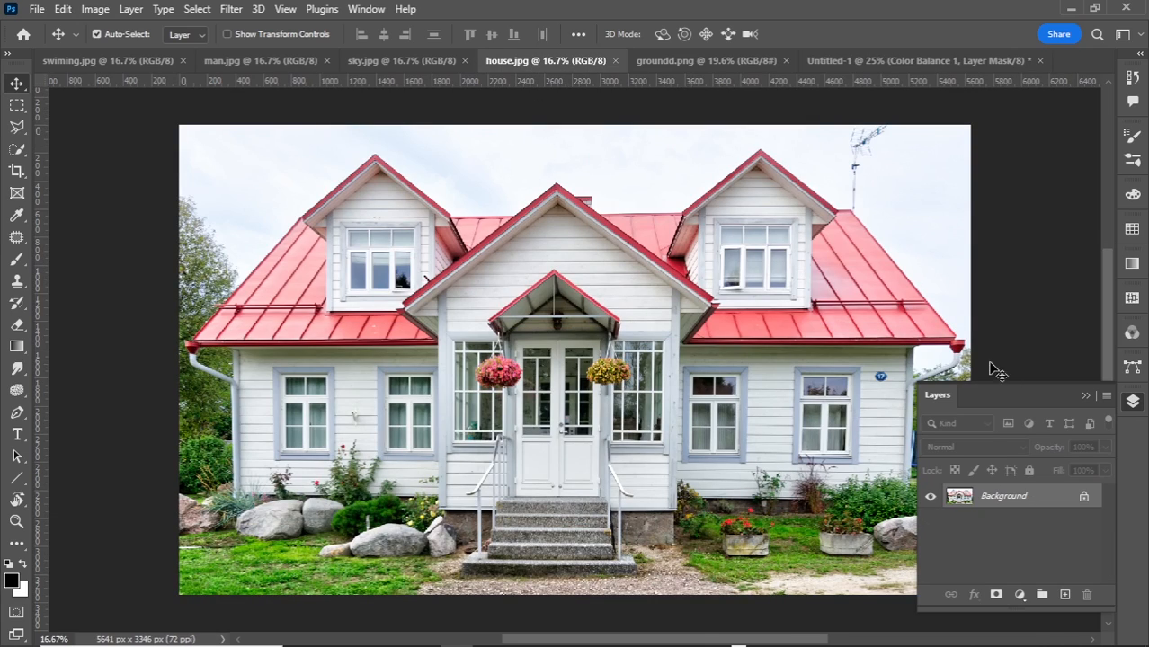
click(1133, 401)
drag(16, 149, 81, 170)
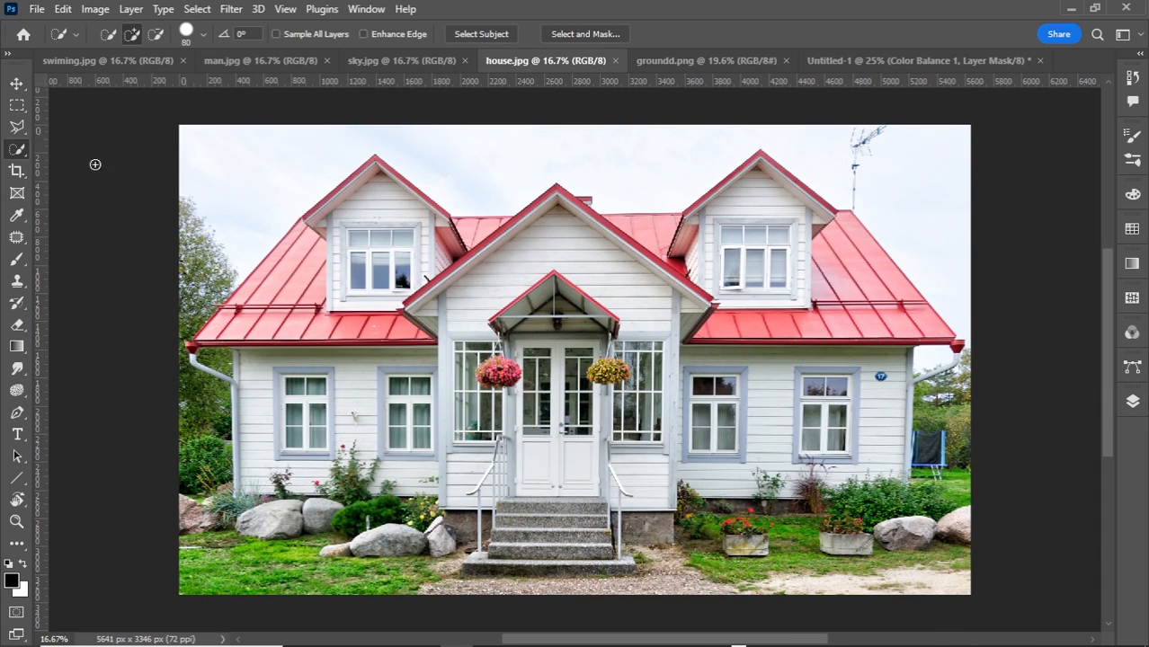
click(492, 36)
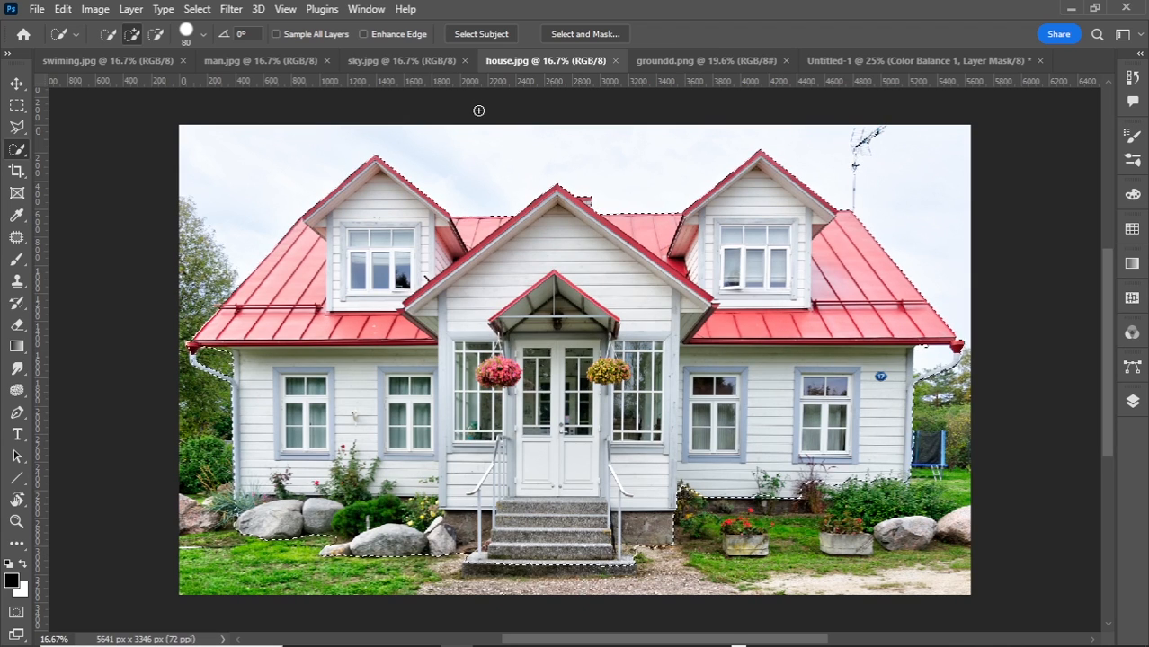
Step: Copy the selected house and paste it into the Untitled-1 composition
key(ctrl+0)
key(ctrl+c)
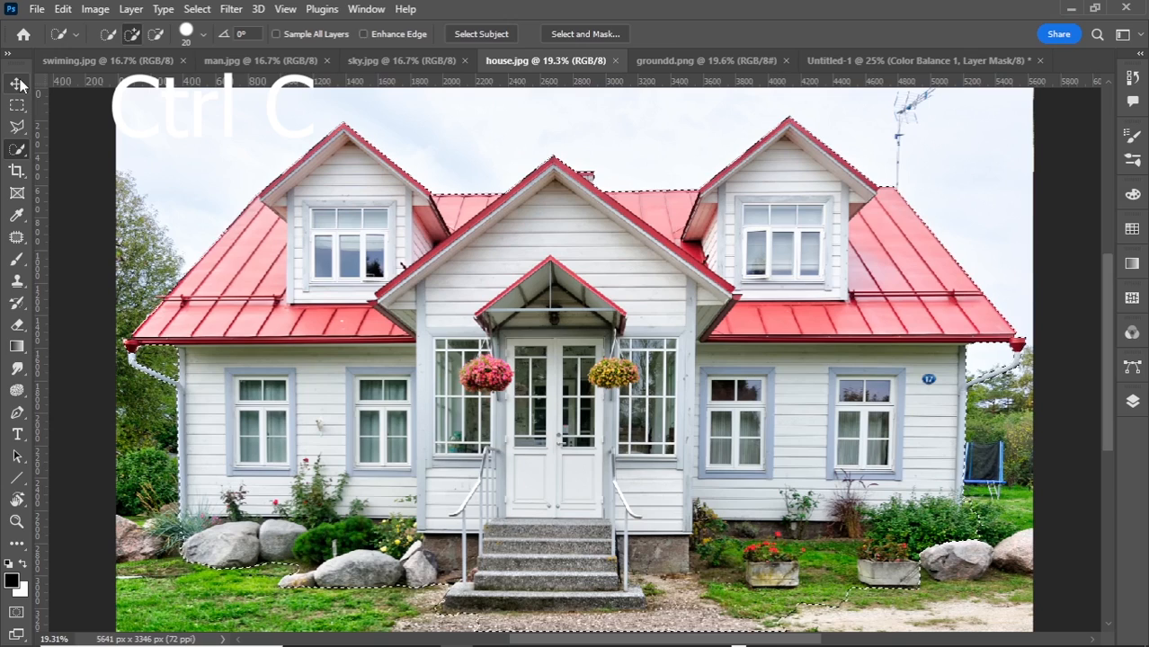
key(v)
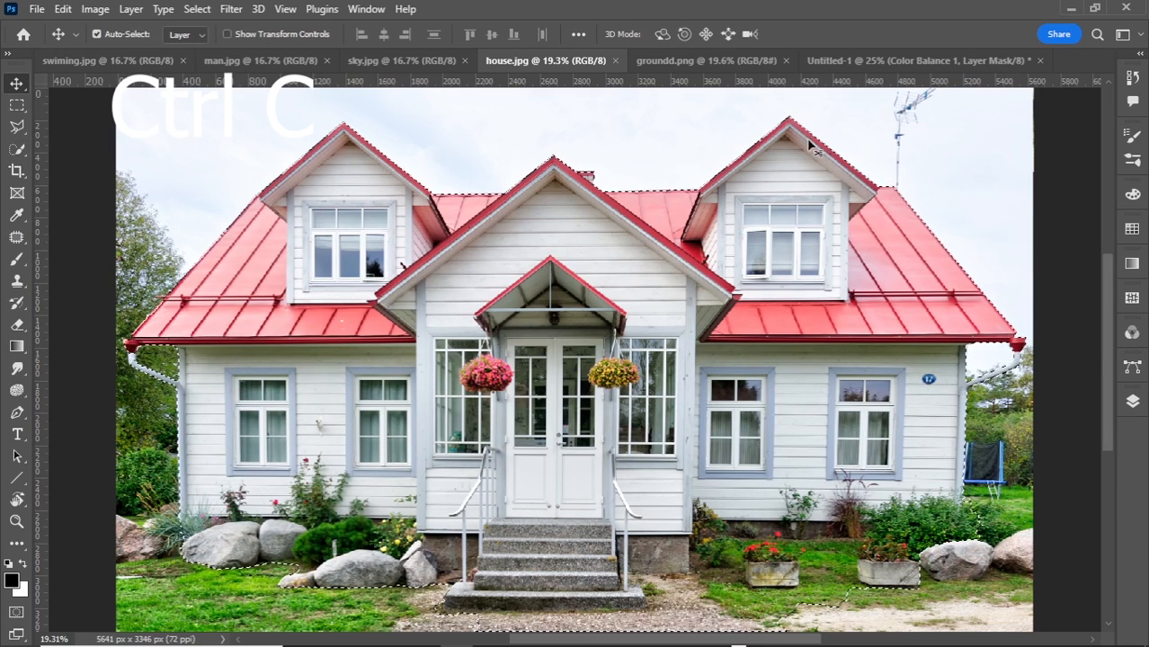
click(885, 62)
key(ctrl+v)
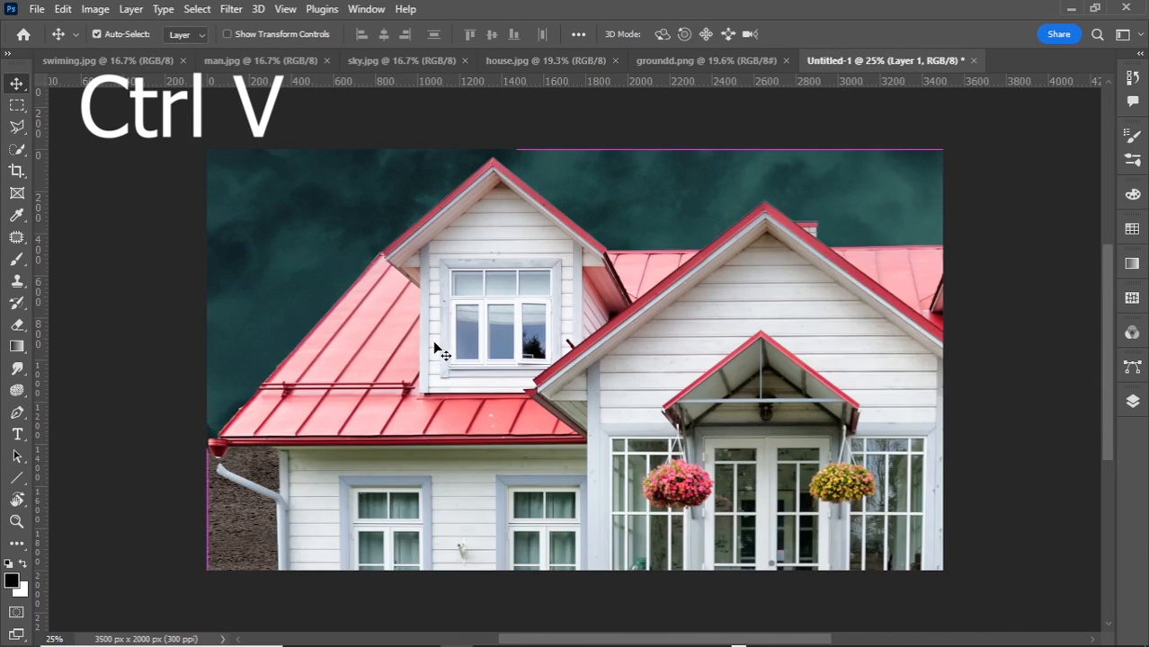
Step: Free-transform the pasted house to about 37% of its size and place it near the middle, standing on the ground
drag(526, 374, 521, 438)
key(ctrl+t)
drag(635, 236, 634, 479)
drag(700, 508, 615, 274)
drag(918, 247, 715, 405)
drag(405, 438, 508, 323)
scroll(508, 323, up, 1)
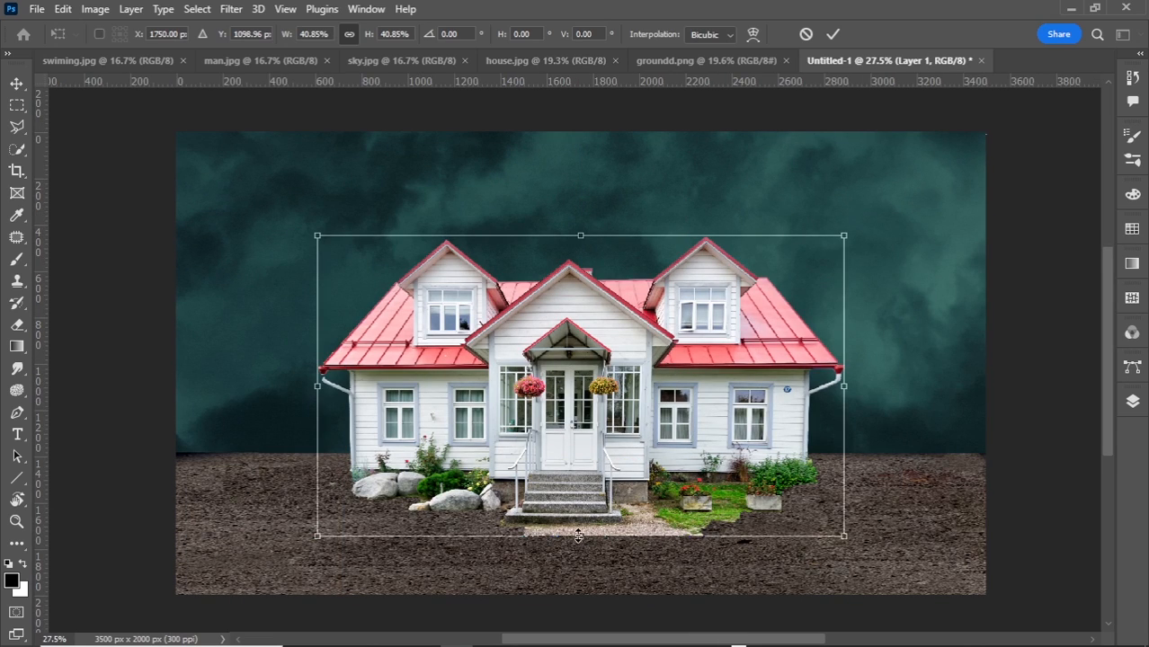
drag(582, 534, 583, 511)
drag(612, 425, 610, 428)
drag(580, 519, 580, 512)
drag(654, 436, 649, 421)
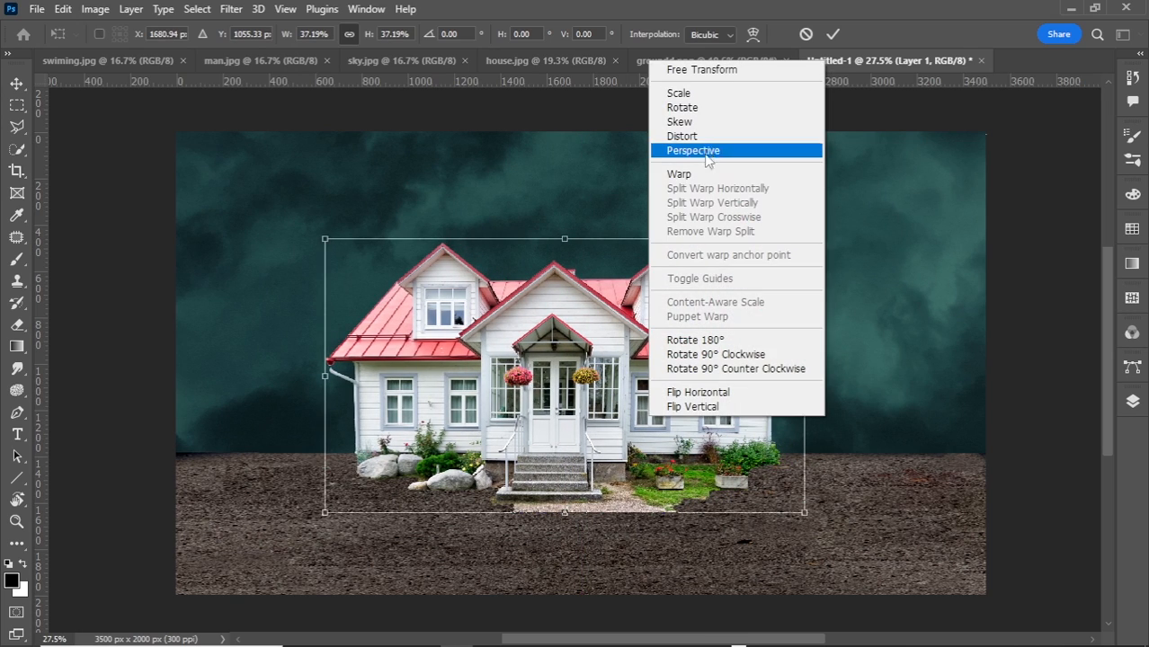
Step: Skew the house by moving its upper corners inward, shrink it slightly to about 36%, and apply the transform
click(713, 121)
drag(805, 243, 785, 239)
drag(325, 240, 331, 255)
drag(784, 241, 762, 259)
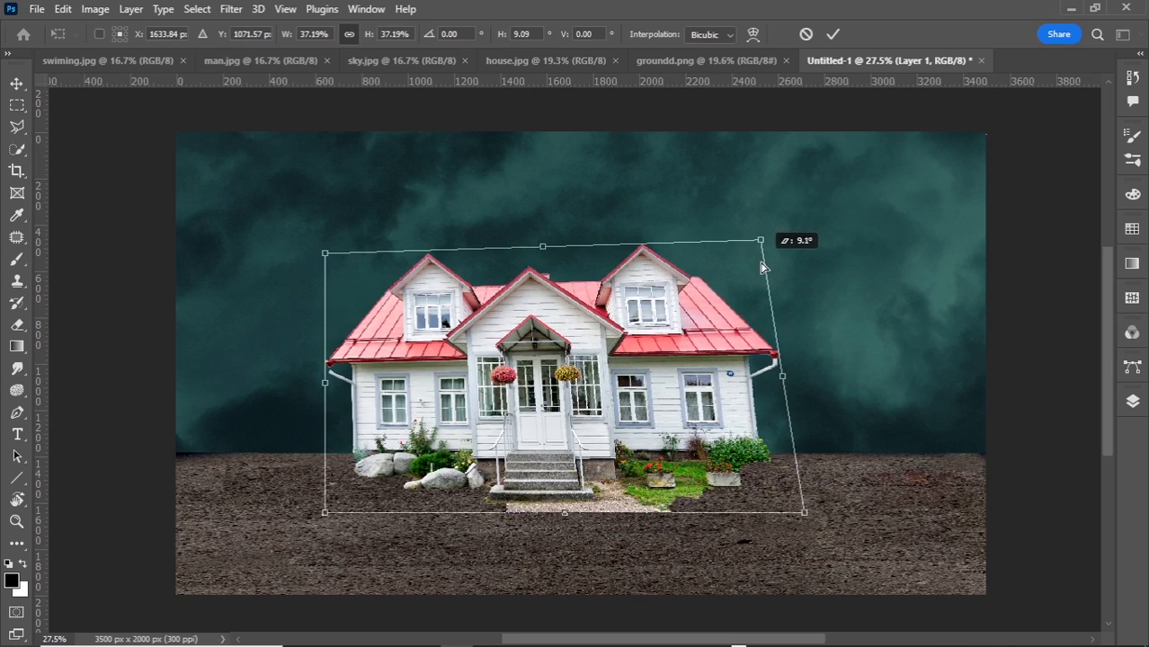
drag(325, 256, 332, 262)
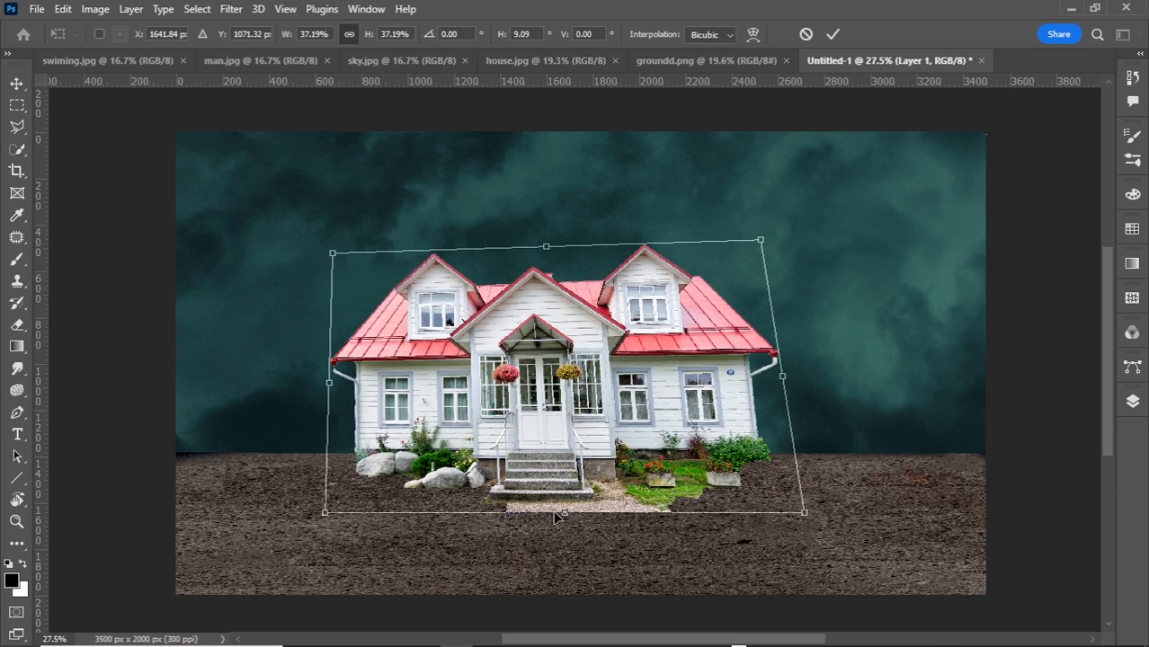
drag(558, 513, 564, 507)
right_click(622, 356)
click(675, 300)
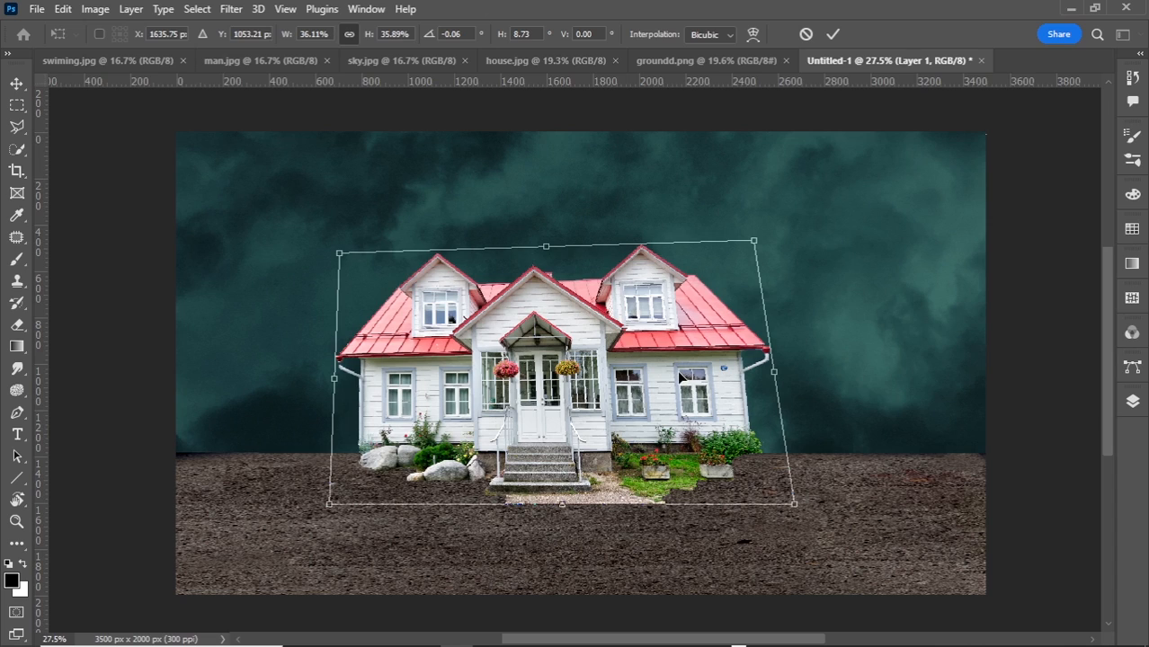
click(835, 34)
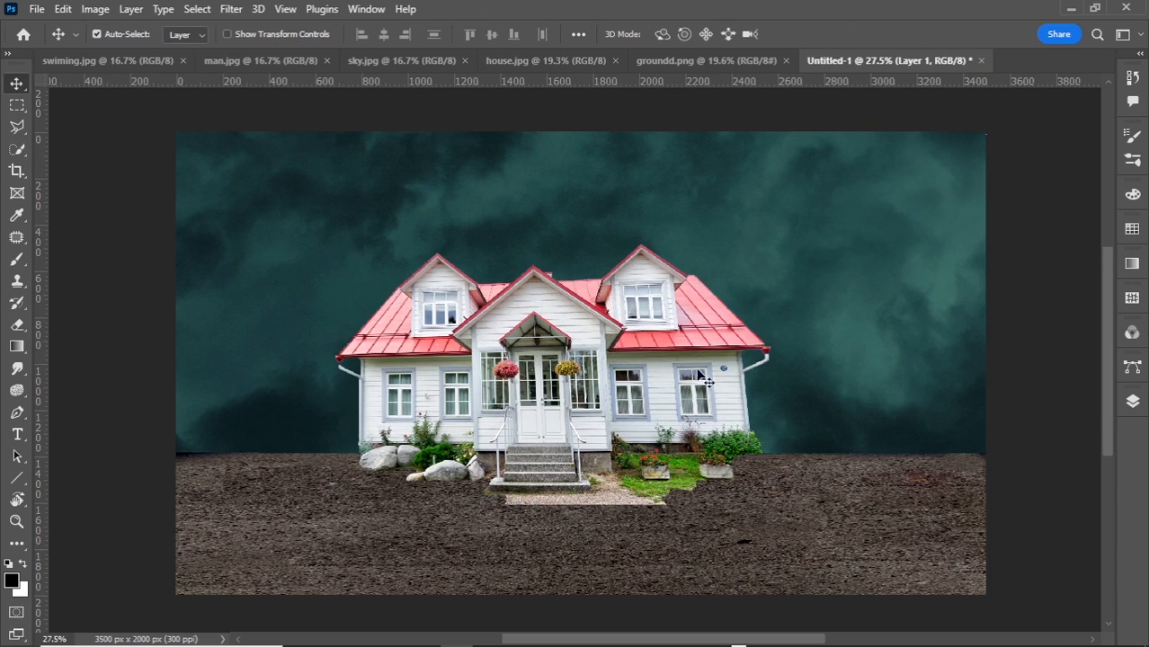
Step: Rename the pasted house layer as "house"
scroll(703, 419, up, 2)
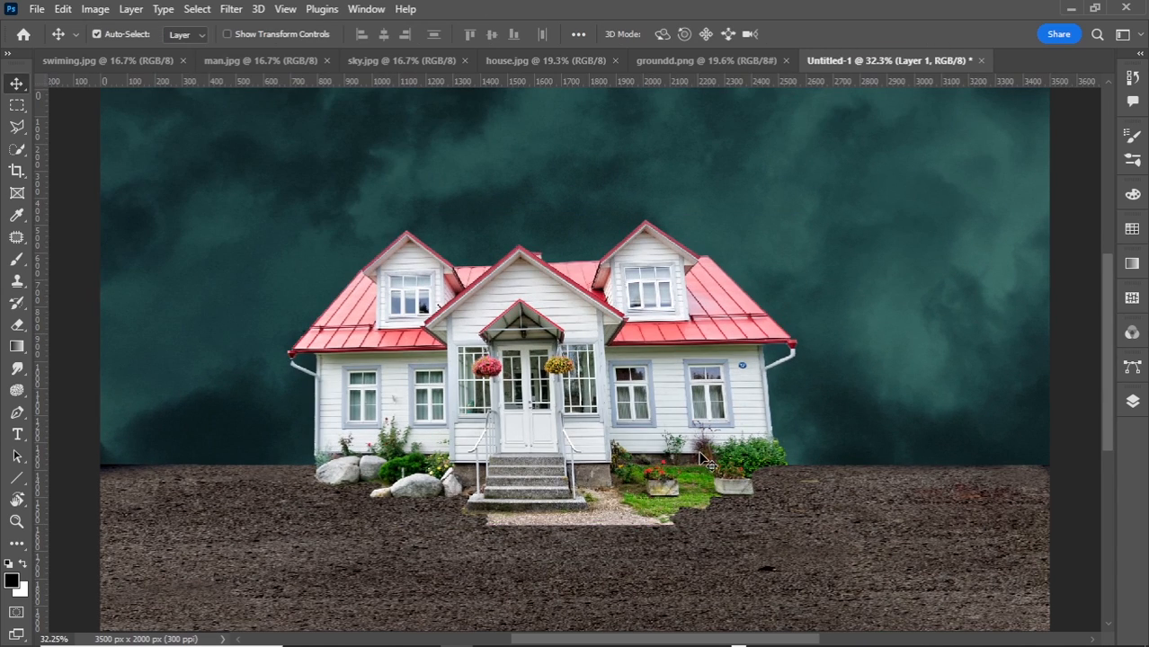
scroll(746, 472, up, 2)
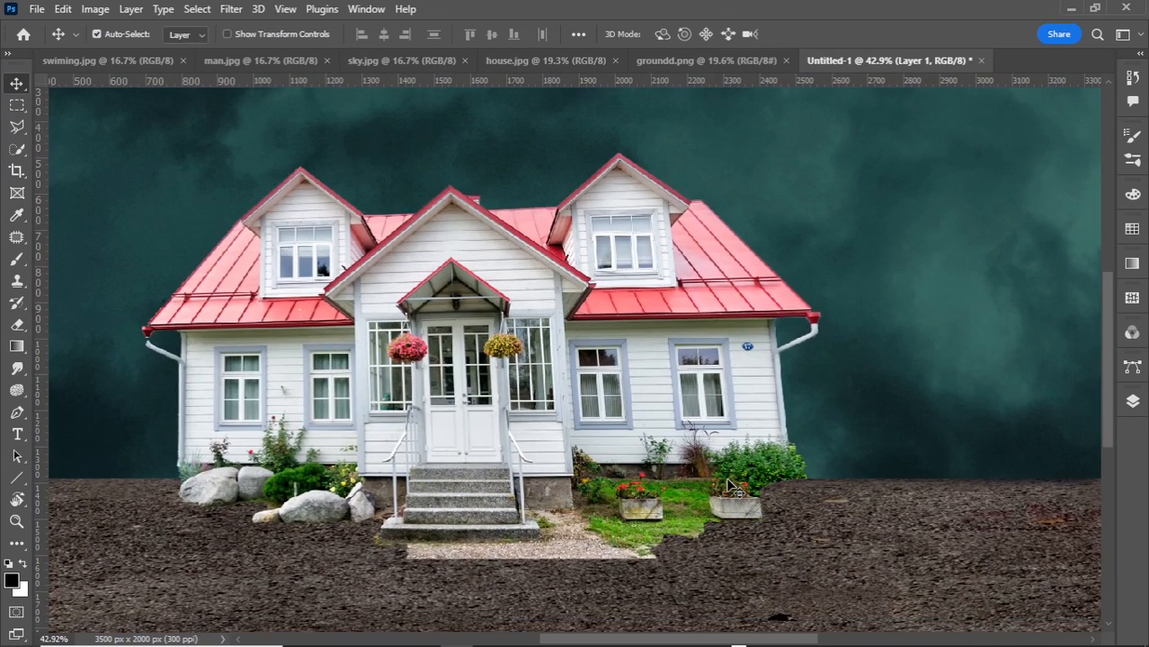
click(1133, 402)
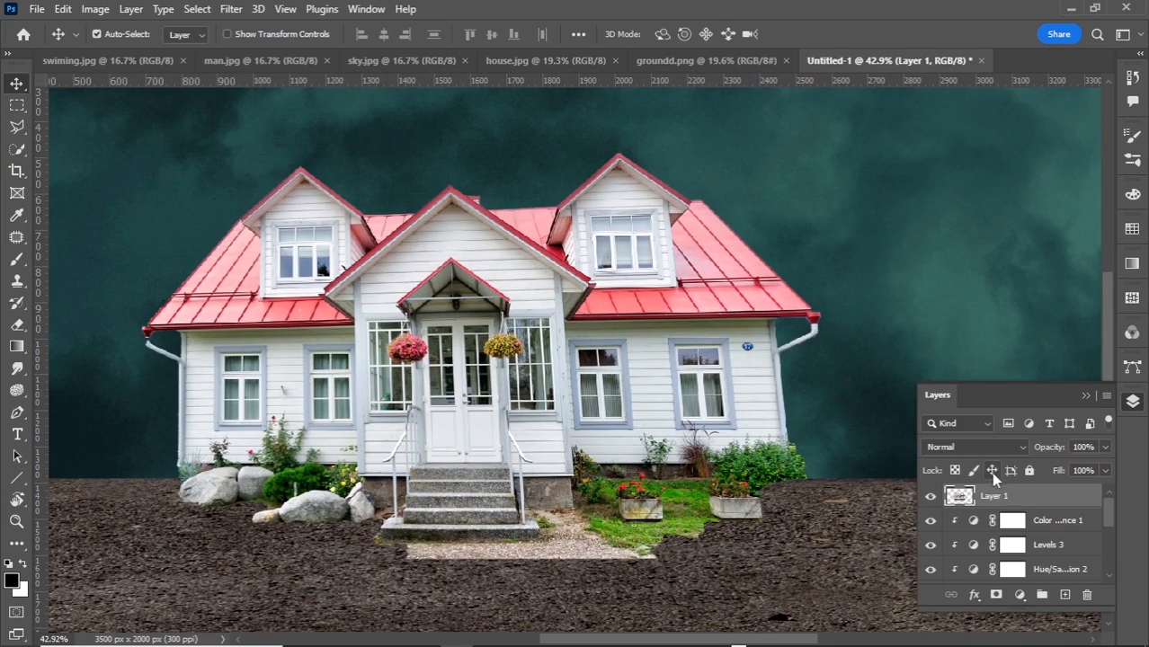
key(Return)
Step: Outline the gravel strip below the front steps with the Polygonal Lasso, erase it from the house layer, and deselect
click(16, 324)
scroll(493, 571, up, 6)
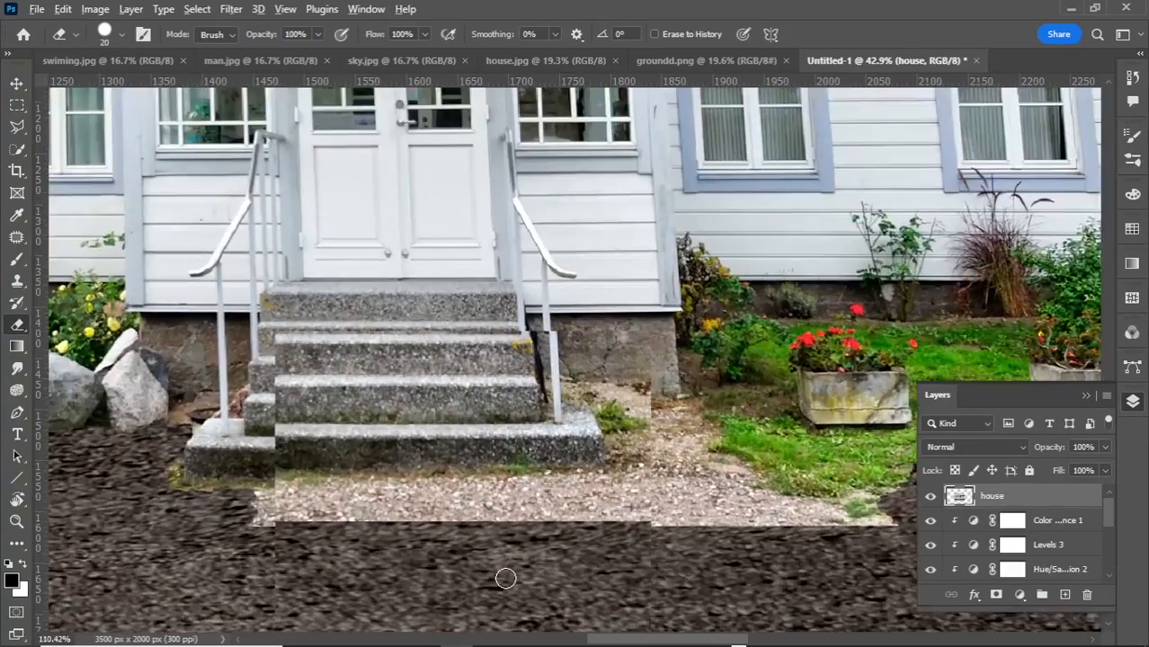
scroll(491, 563, down, 2)
key(l)
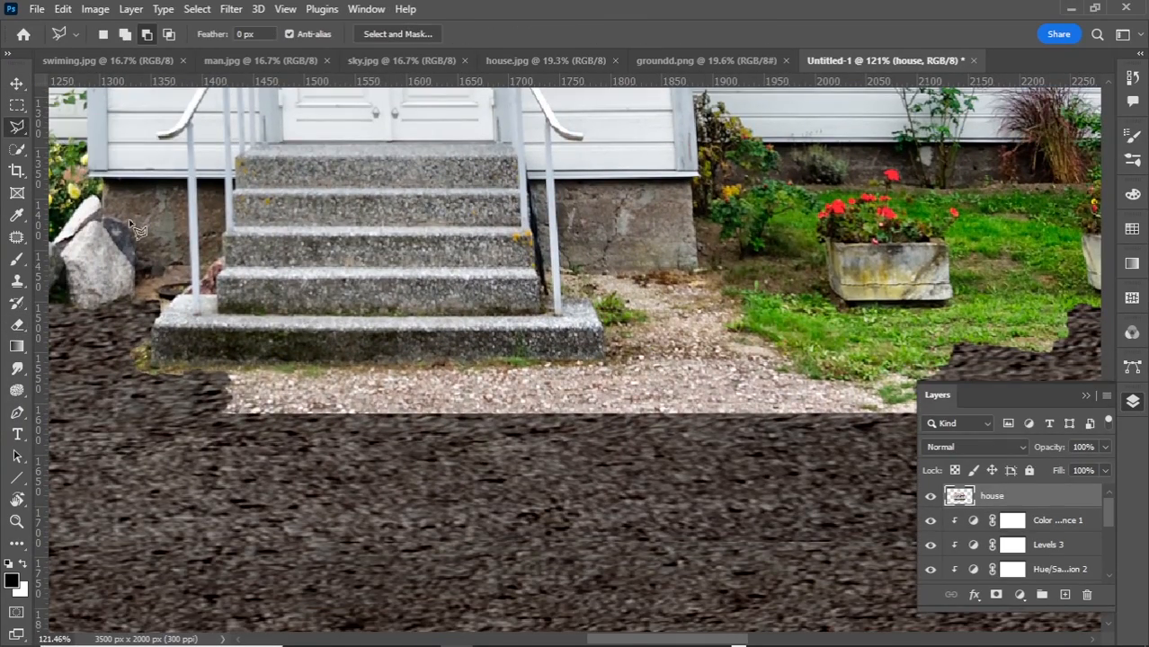
click(144, 367)
click(1063, 360)
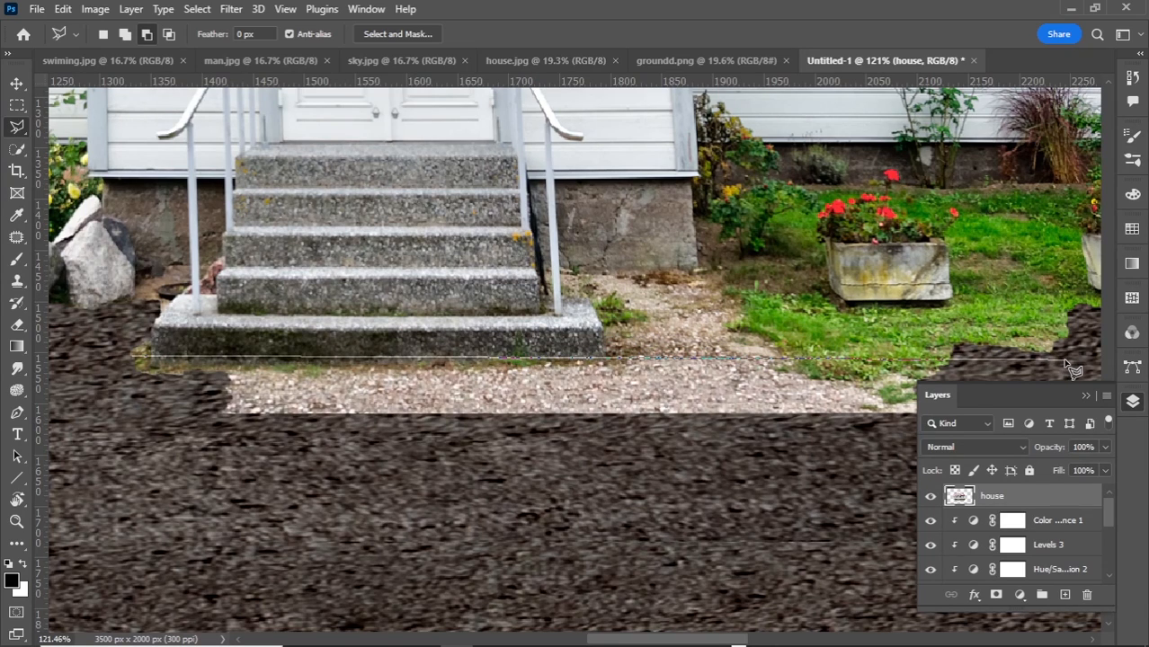
click(1129, 405)
click(856, 436)
click(108, 446)
click(54, 398)
click(65, 360)
key(e)
mouse_move(129, 410)
mouse_down()
mouse_move(84, 389)
mouse_move(603, 397)
mouse_move(726, 452)
mouse_up()
key(ctrl+d)
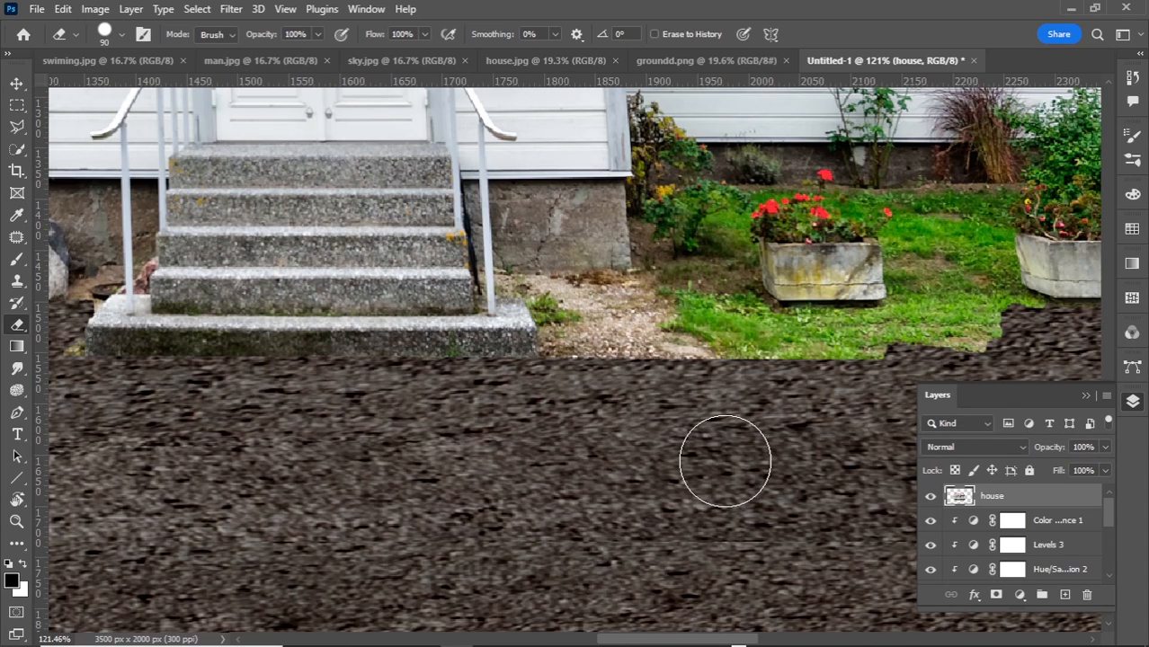
Step: Reduce the eraser size to 45 and smooth the lower edge of the lawn beside the steps
key(bracketleft)
key(bracketleft)
key(bracketleft)
key(bracketleft)
key(bracketleft)
drag(735, 640, 779, 639)
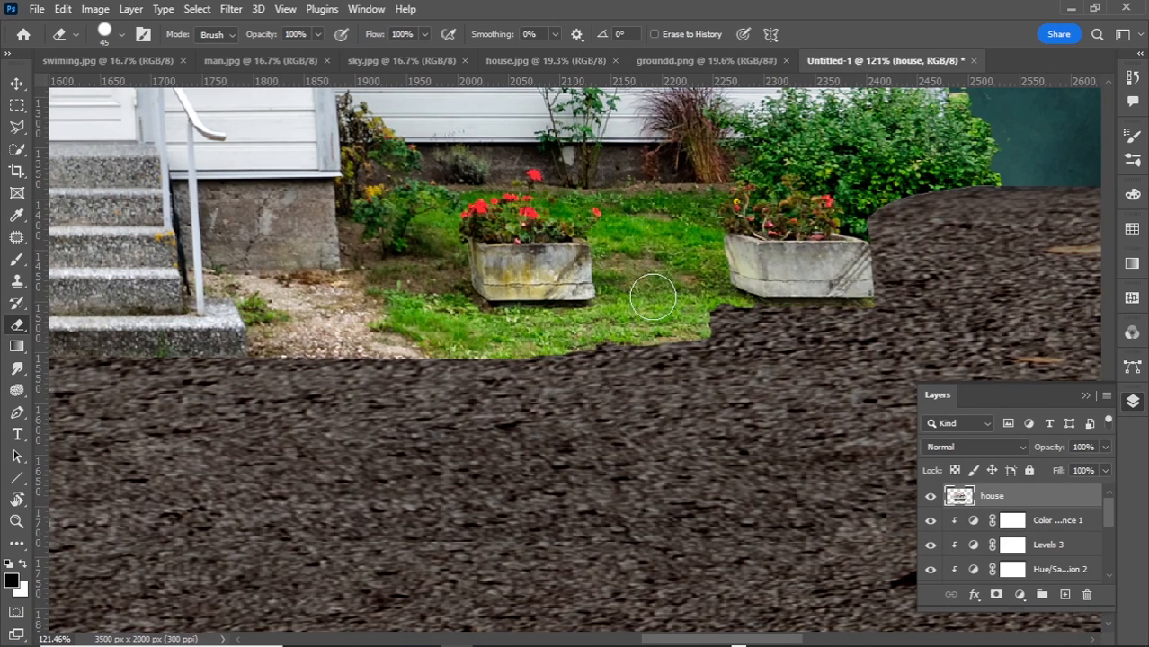
Step: Extend the lawn beneath the right-hand flower planter by cloning nearby grass with a size 30 Clone Stamp
scroll(652, 295, up, 3)
key(s)
mouse_move(642, 305)
mouse_down()
mouse_move(760, 337)
mouse_move(786, 332)
mouse_move(680, 289)
mouse_move(610, 317)
mouse_move(981, 312)
mouse_up()
key([)
alt+click(609, 314)
key([)
drag(791, 329, 1016, 310)
mouse_move(783, 302)
mouse_down()
mouse_move(1014, 307)
mouse_move(910, 313)
mouse_up()
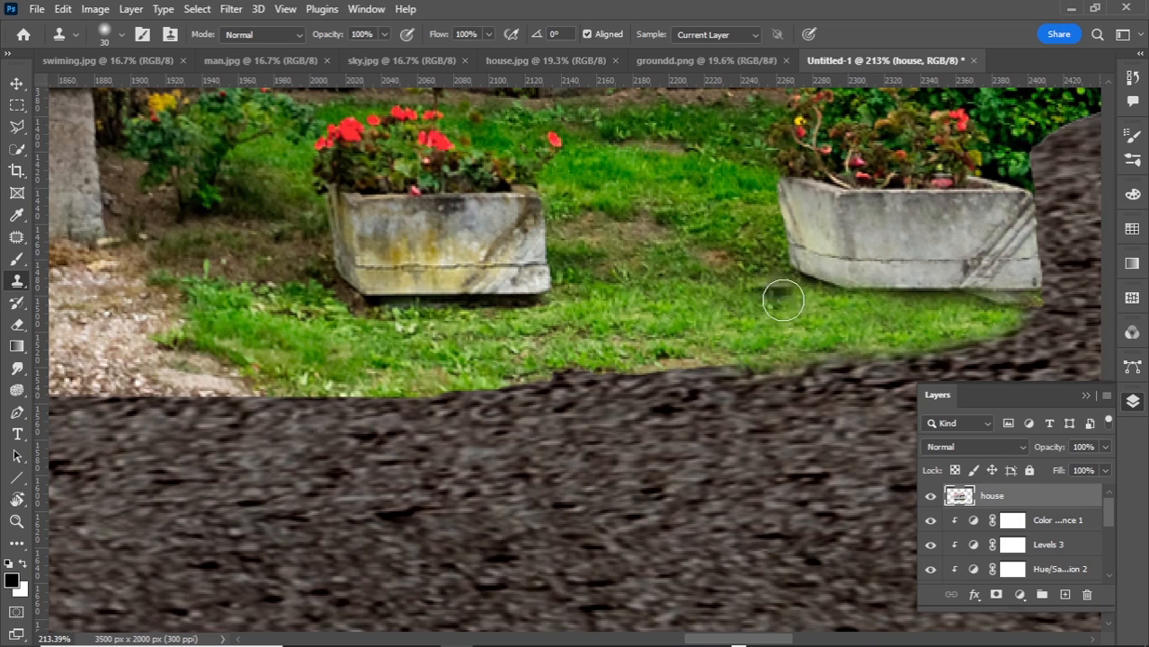
Step: Clone green foliage along the lower edge of the bush at the house's right corner to fill it out
scroll(736, 564, up, 2)
scroll(820, 426, right, 5)
scroll(820, 426, up, 2)
mouse_move(791, 353)
mouse_down()
mouse_move(684, 289)
mouse_move(806, 285)
mouse_move(688, 235)
mouse_move(710, 379)
mouse_up()
mouse_move(710, 220)
mouse_down()
mouse_move(855, 295)
mouse_move(890, 285)
mouse_up()
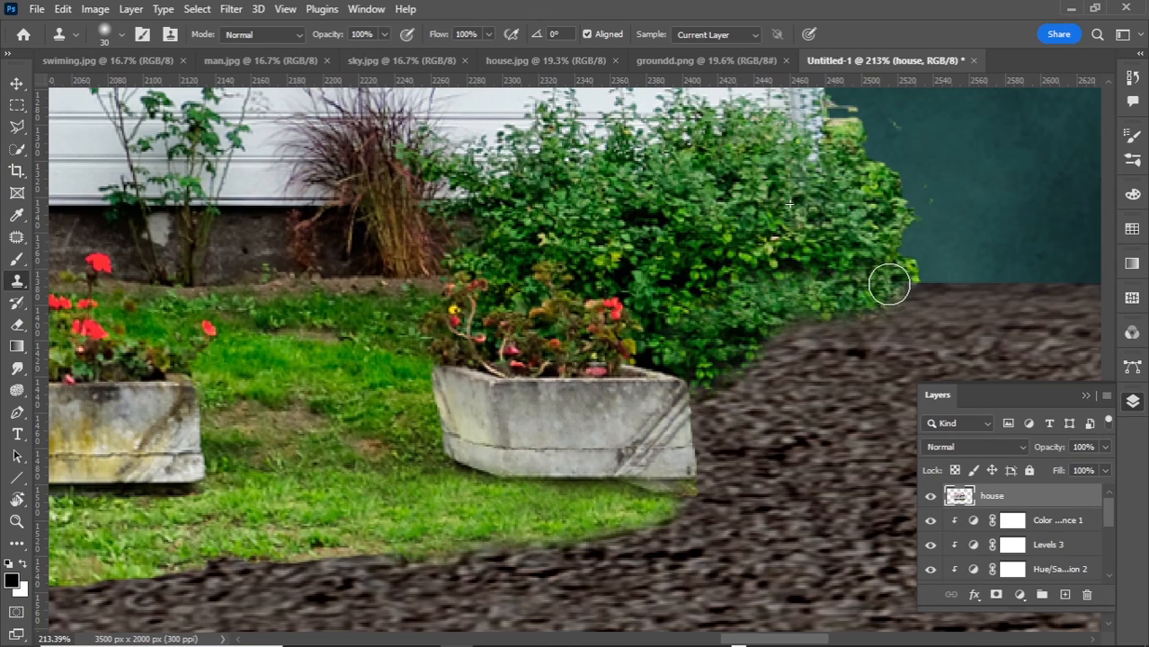
Step: Resample the bush's leaves and clone them further down beside the right-hand planter, thickening the bush's base
key(ctrl+0)
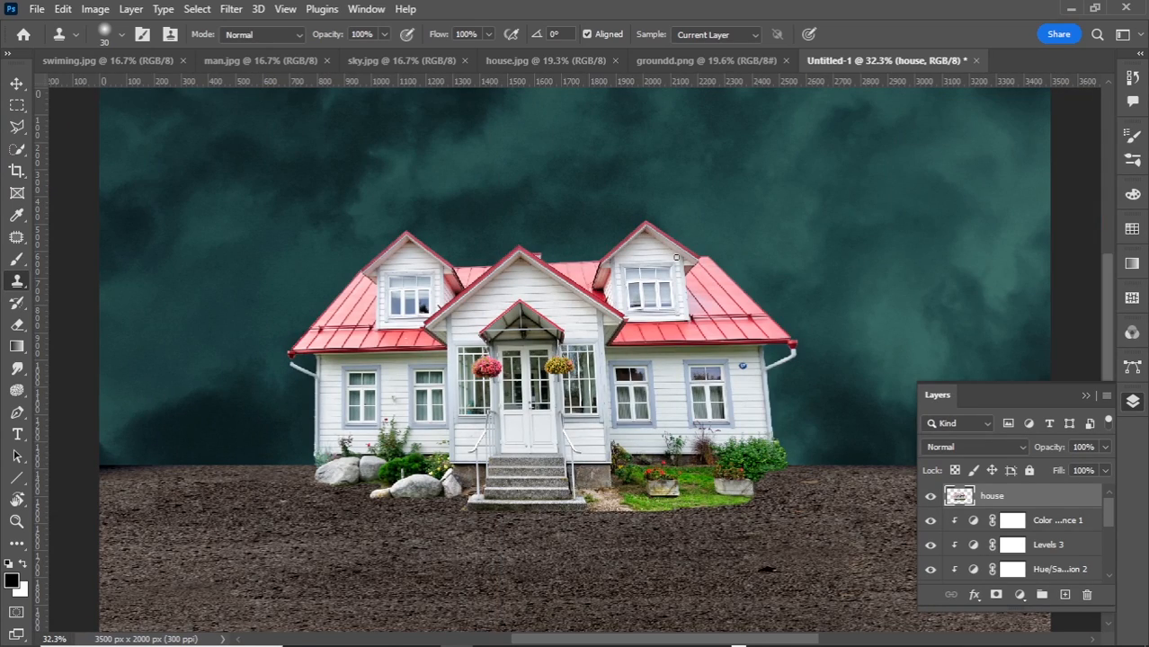
scroll(815, 363, up, 6)
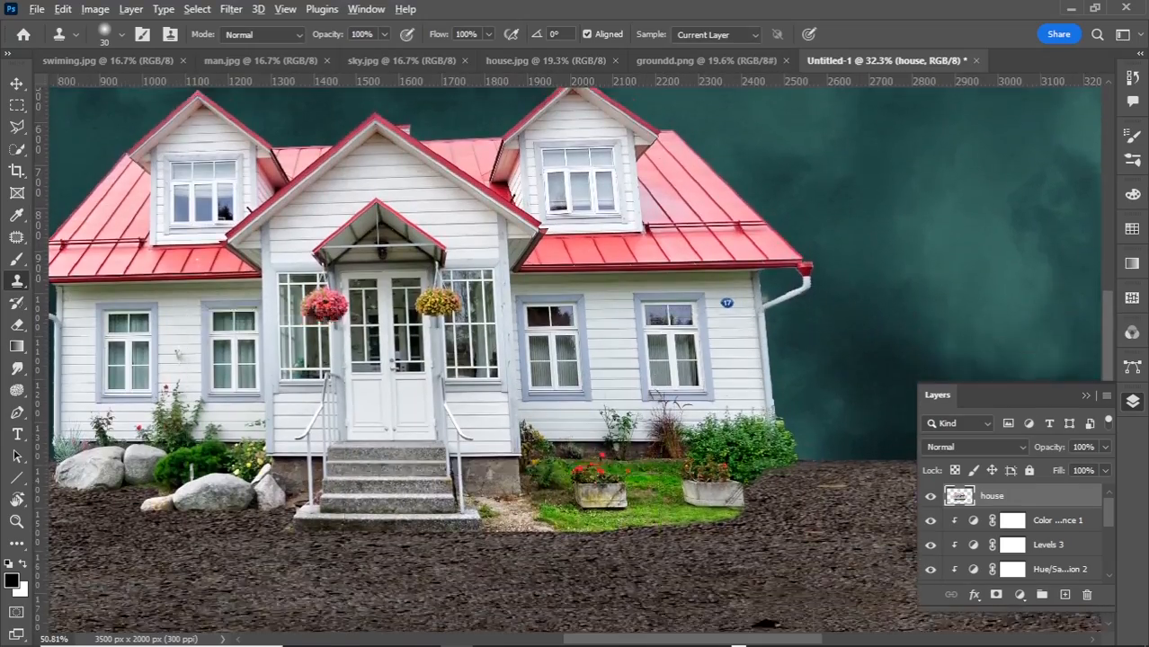
scroll(758, 414, up, 5)
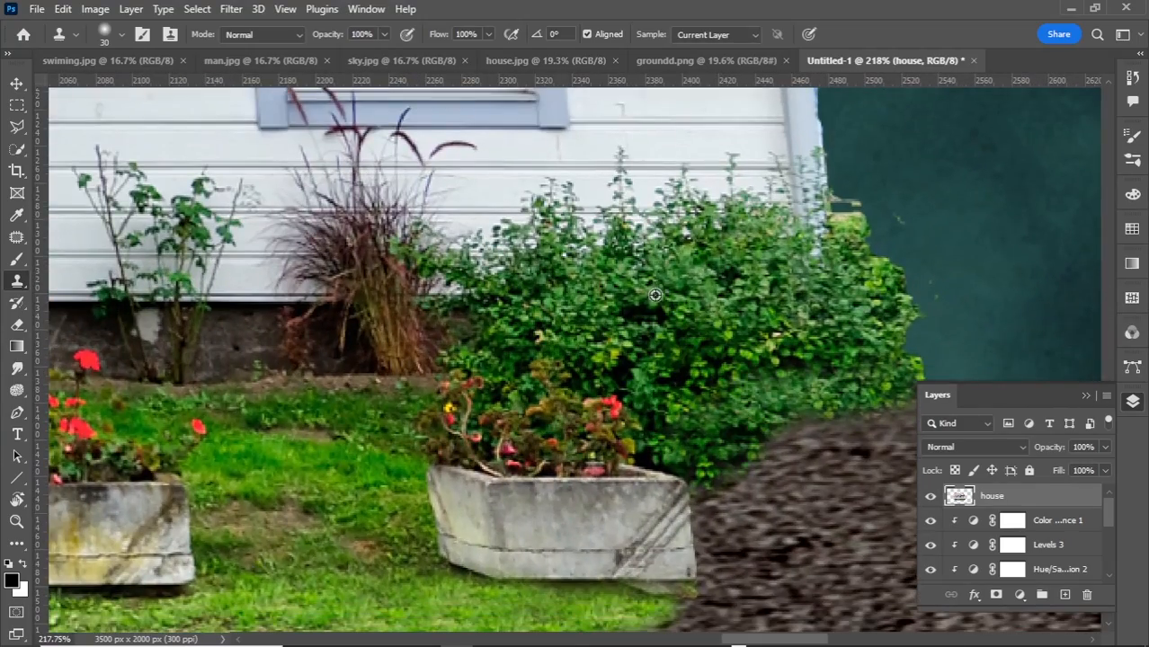
alt+click(661, 319)
mouse_move(716, 455)
mouse_down()
mouse_move(754, 482)
mouse_move(807, 420)
mouse_move(809, 452)
mouse_move(729, 475)
mouse_move(701, 433)
mouse_up()
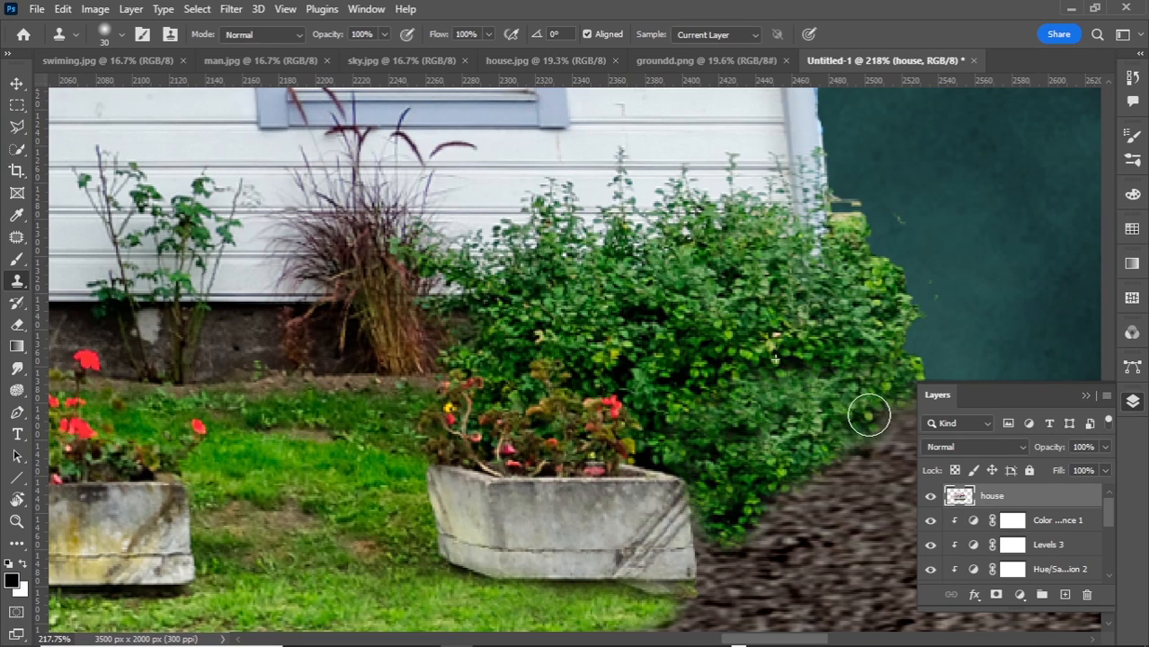
Step: Add a Hue/Saturation adjustment clipped to the house with Hue -21, Saturation -8 and Lightness -30, and compare before and after
key(ctrl+0)
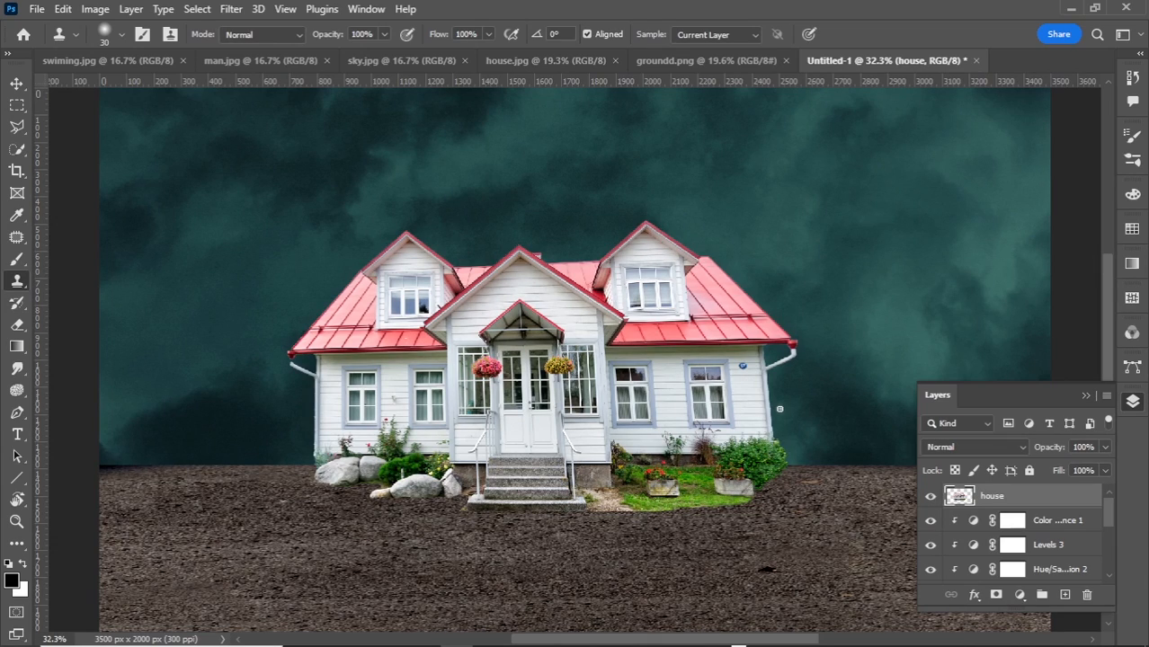
click(1020, 594)
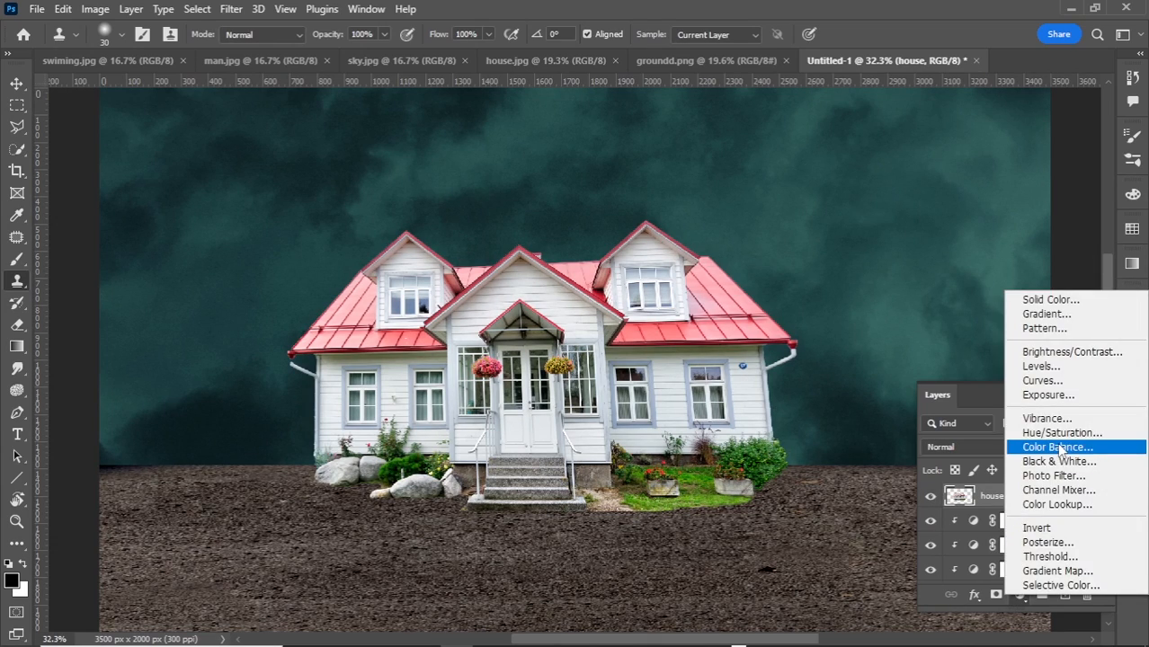
click(1033, 431)
click(580, 331)
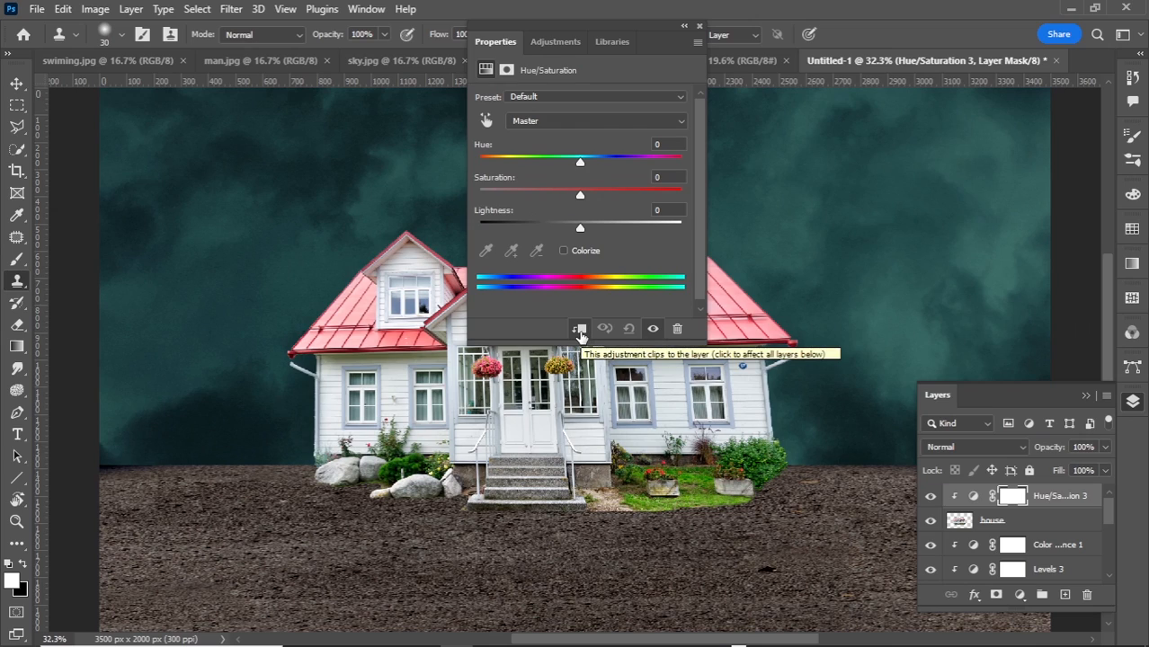
drag(580, 160, 550, 226)
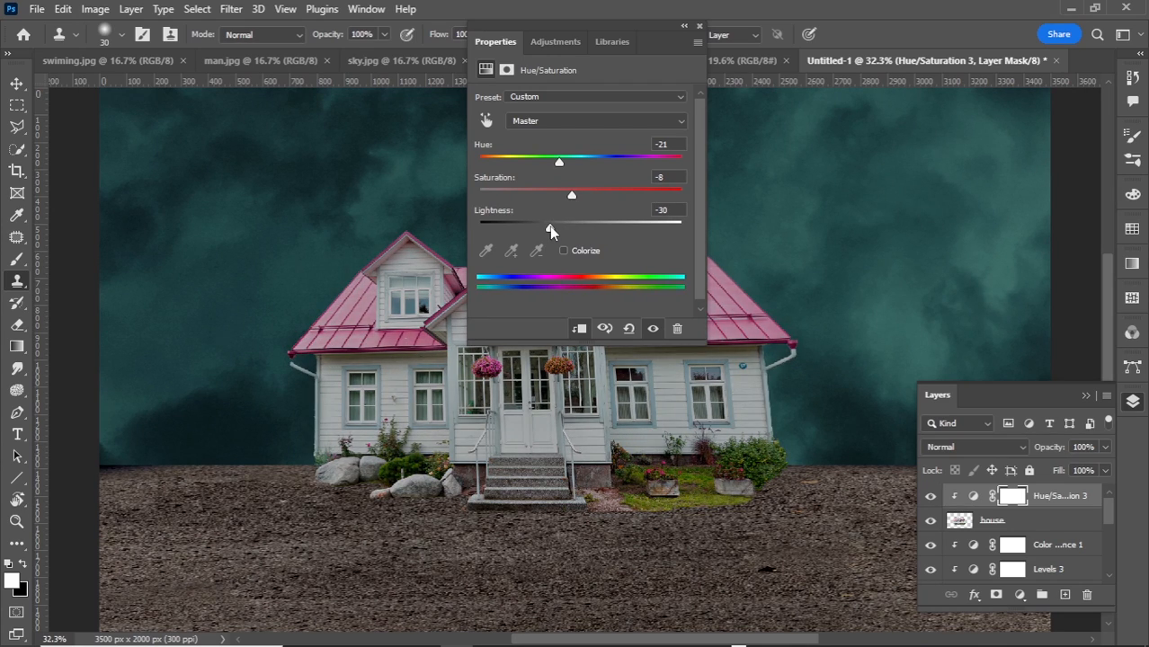
click(699, 27)
click(931, 496)
click(931, 496)
Step: Darken the house with a clipped Levels adjustment using black input 22, midtone 0.81 and white output 218, and preview both house adjustments
click(1019, 594)
click(1041, 368)
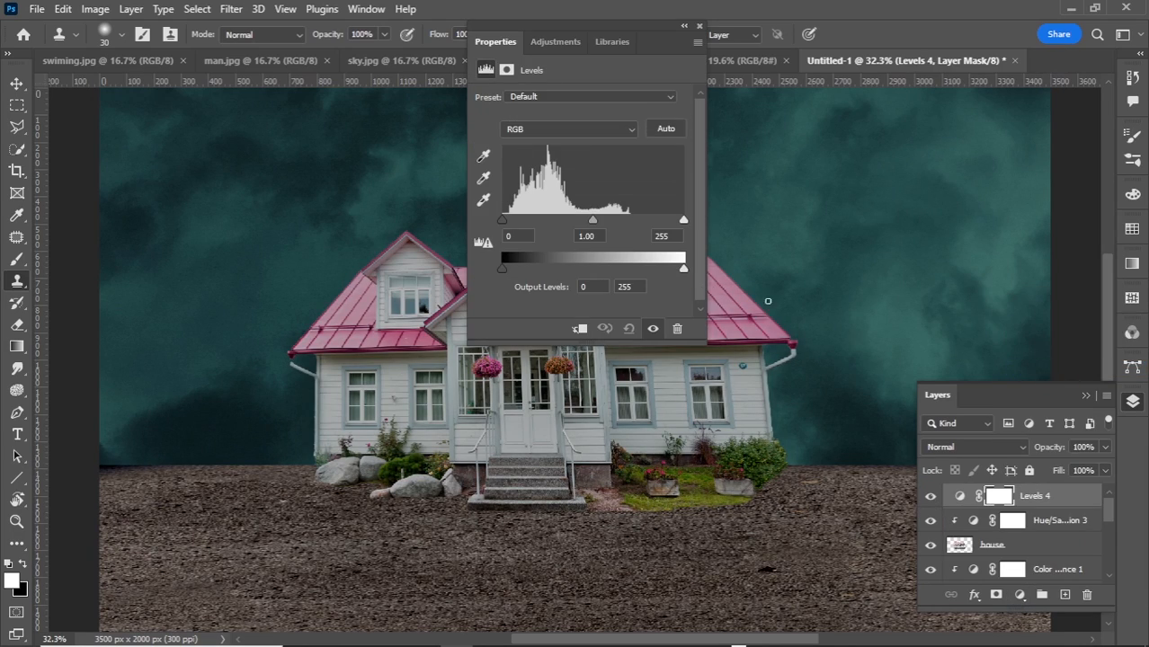
click(579, 329)
drag(683, 267, 662, 273)
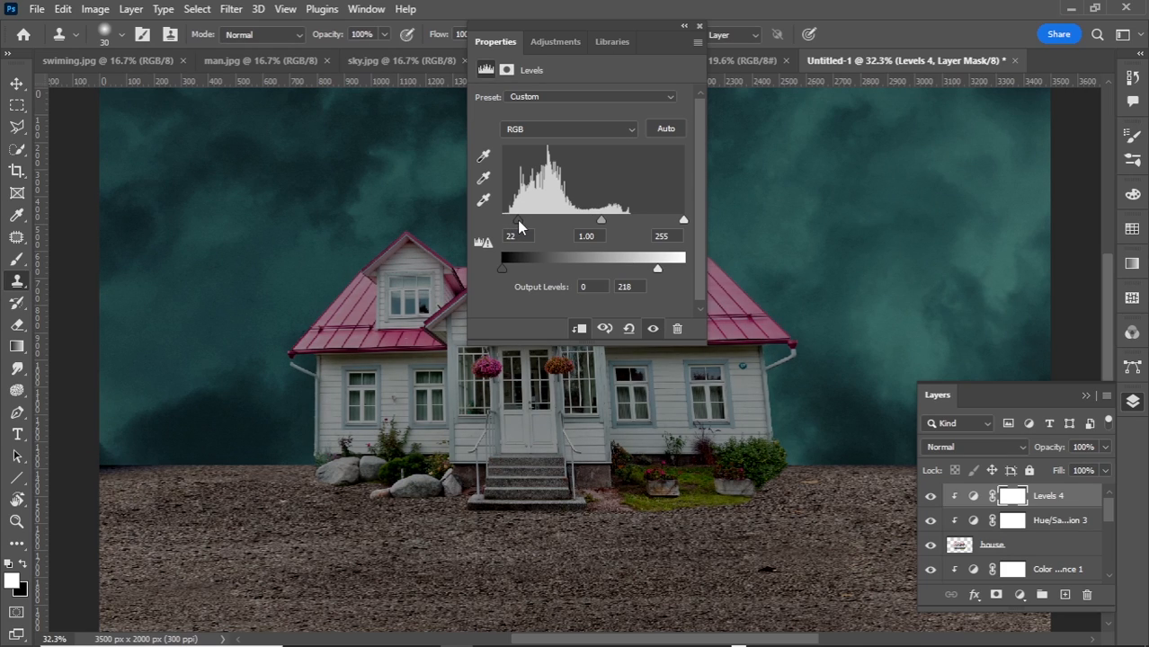
drag(601, 219, 607, 223)
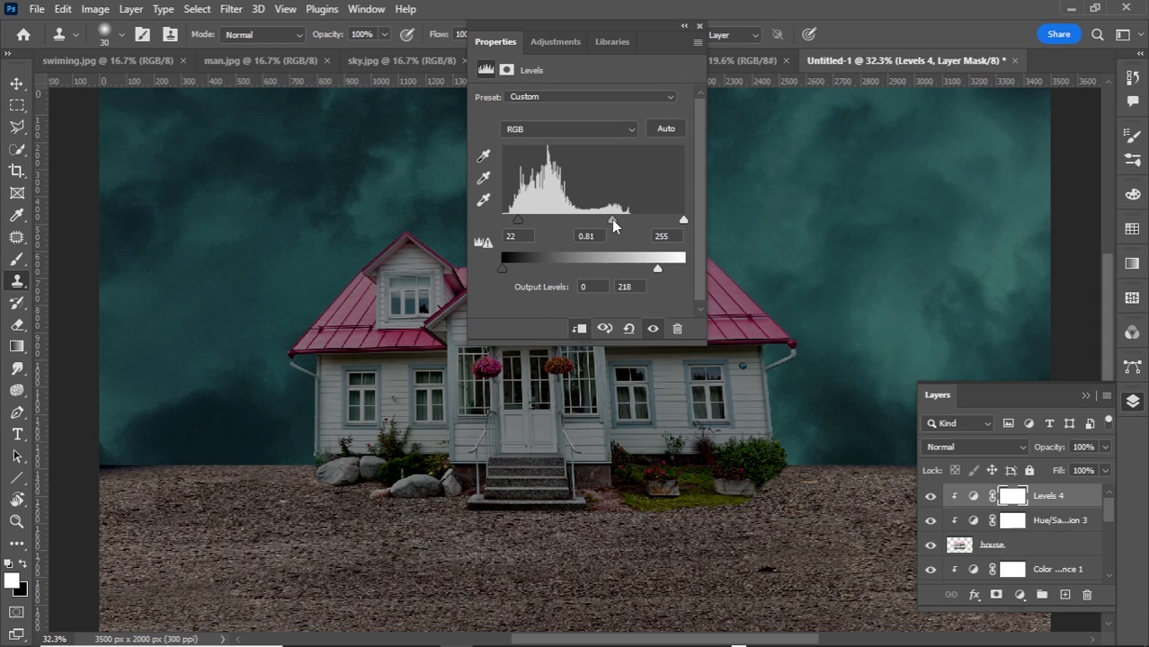
click(699, 27)
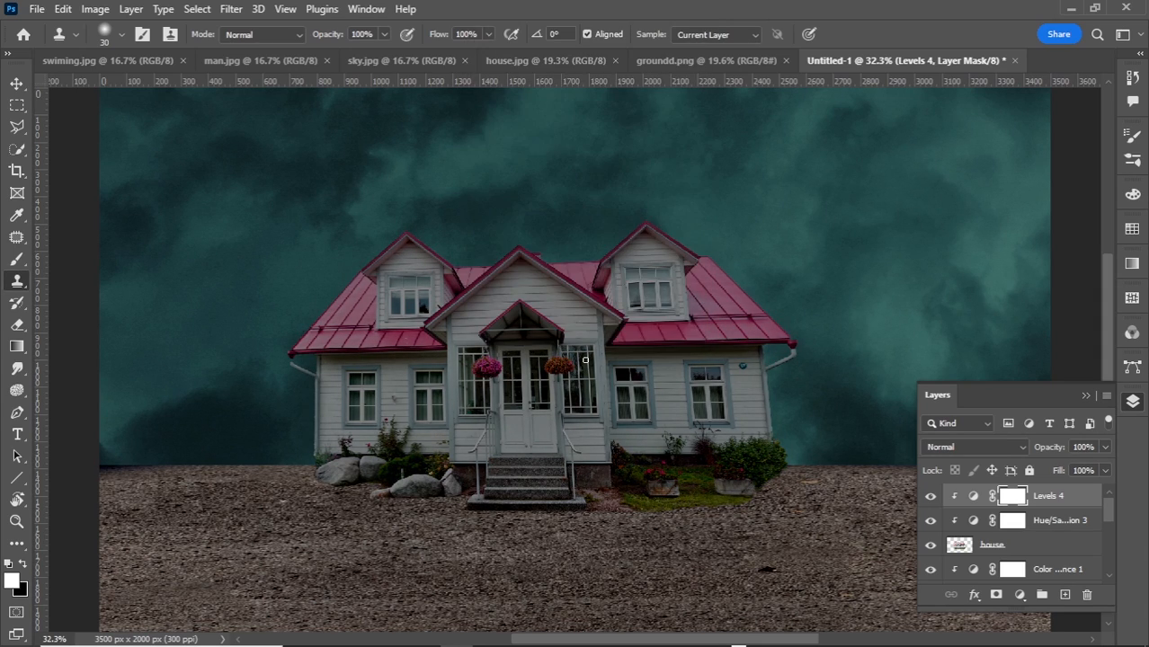
click(931, 498)
click(931, 497)
click(931, 522)
click(932, 522)
Step: Add a Levels adjustment directly above the earth layer, clipped to it, with black input 37 and white output 210
scroll(1036, 546, down, 5)
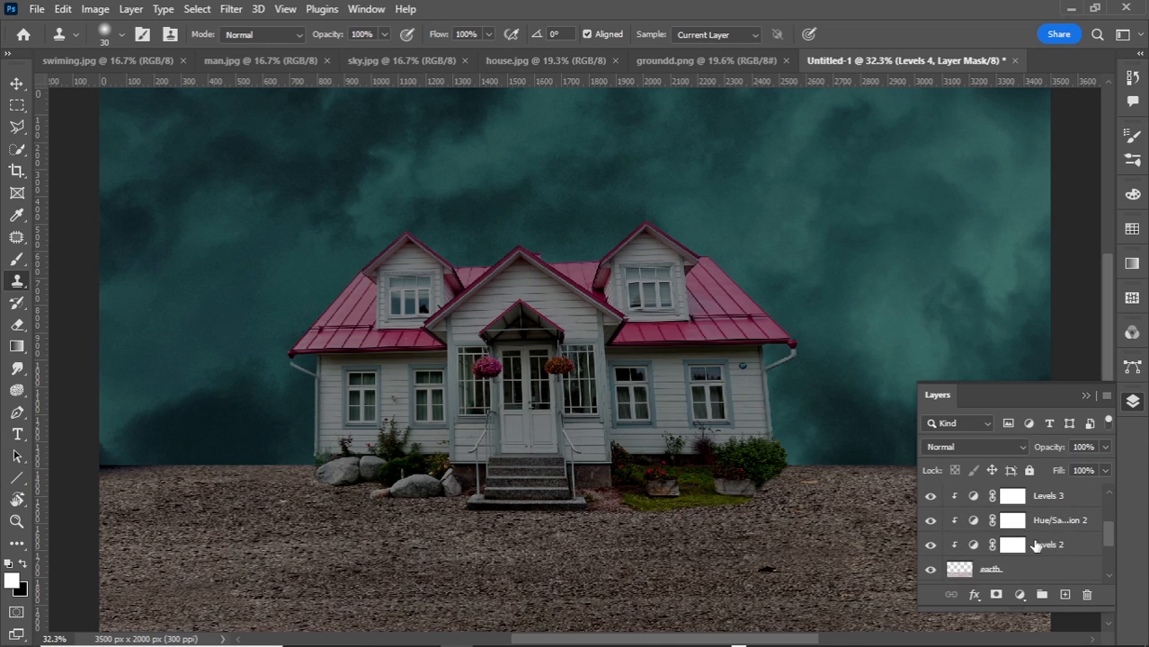
scroll(1035, 546, up, 2)
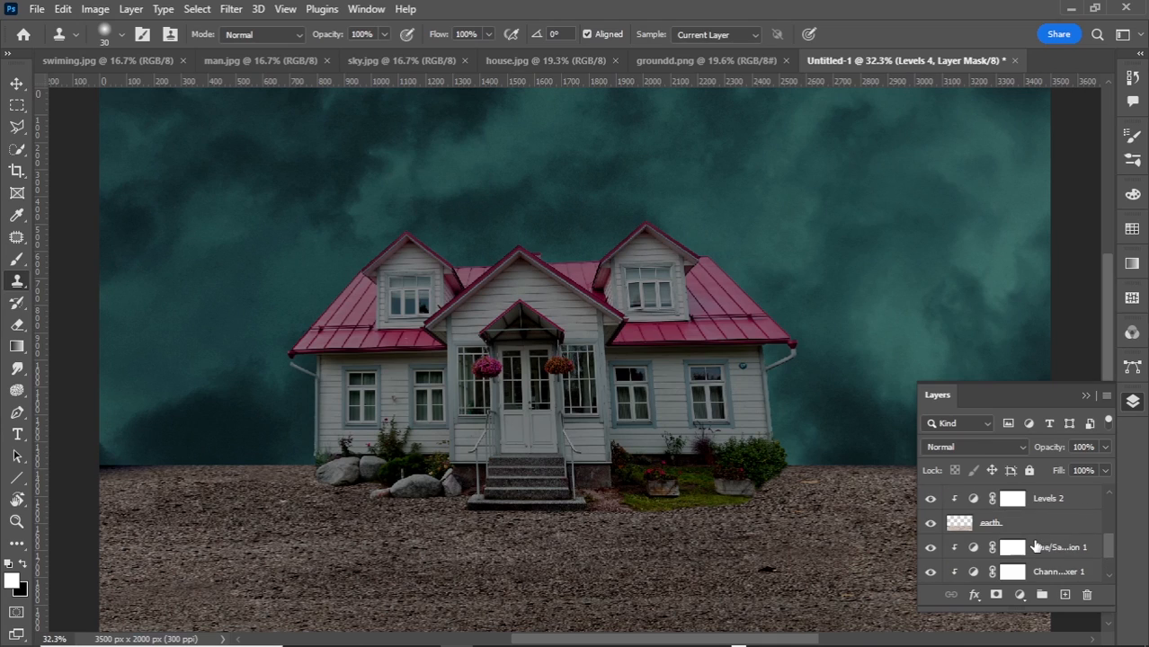
click(1035, 528)
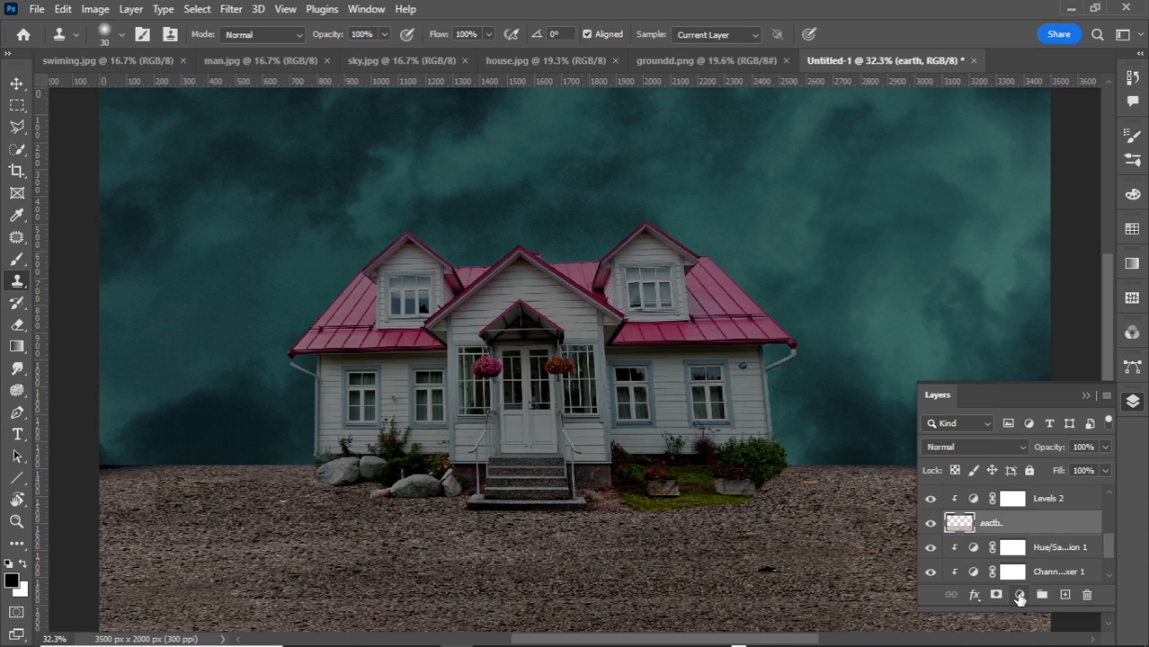
click(1020, 595)
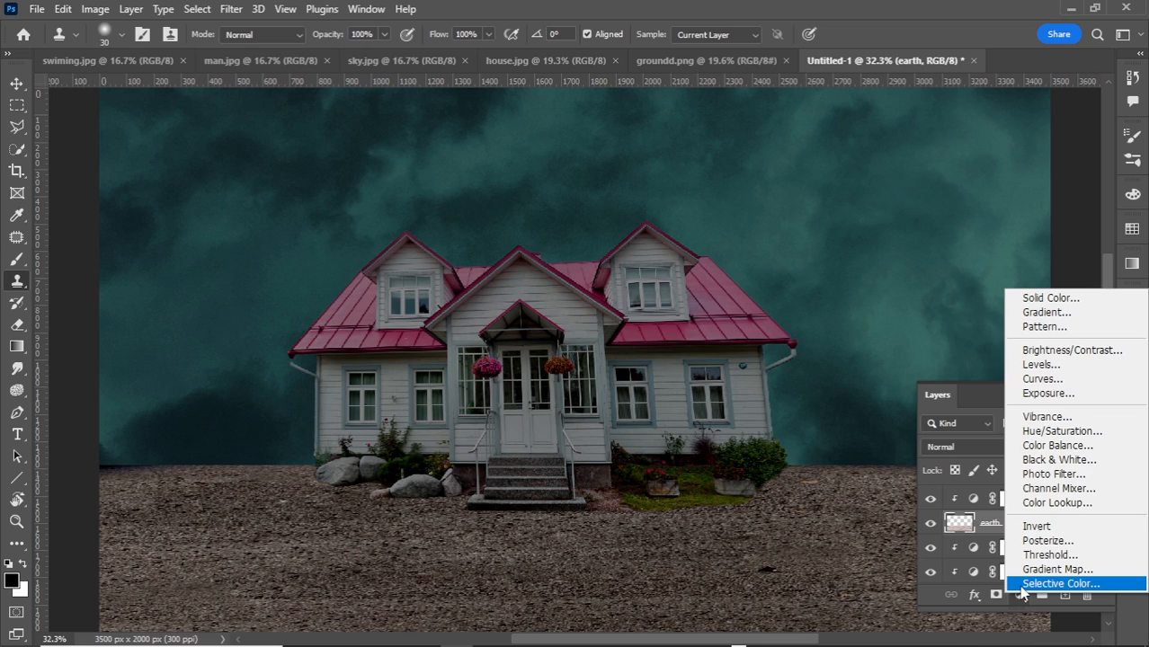
click(1043, 364)
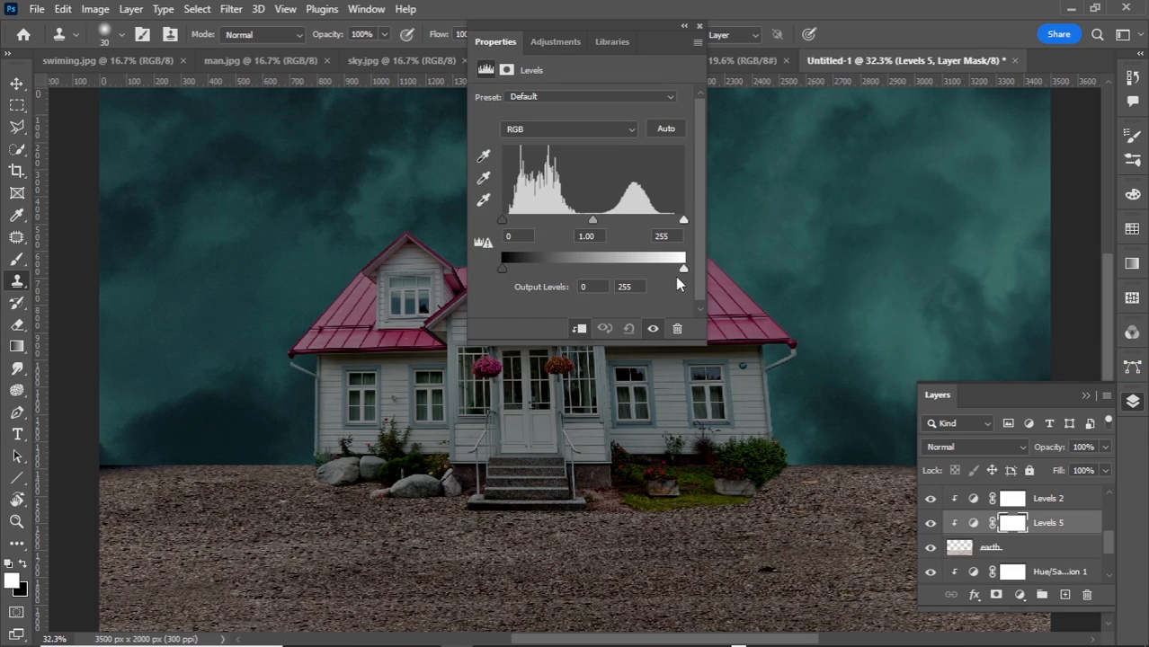
drag(682, 268, 651, 268)
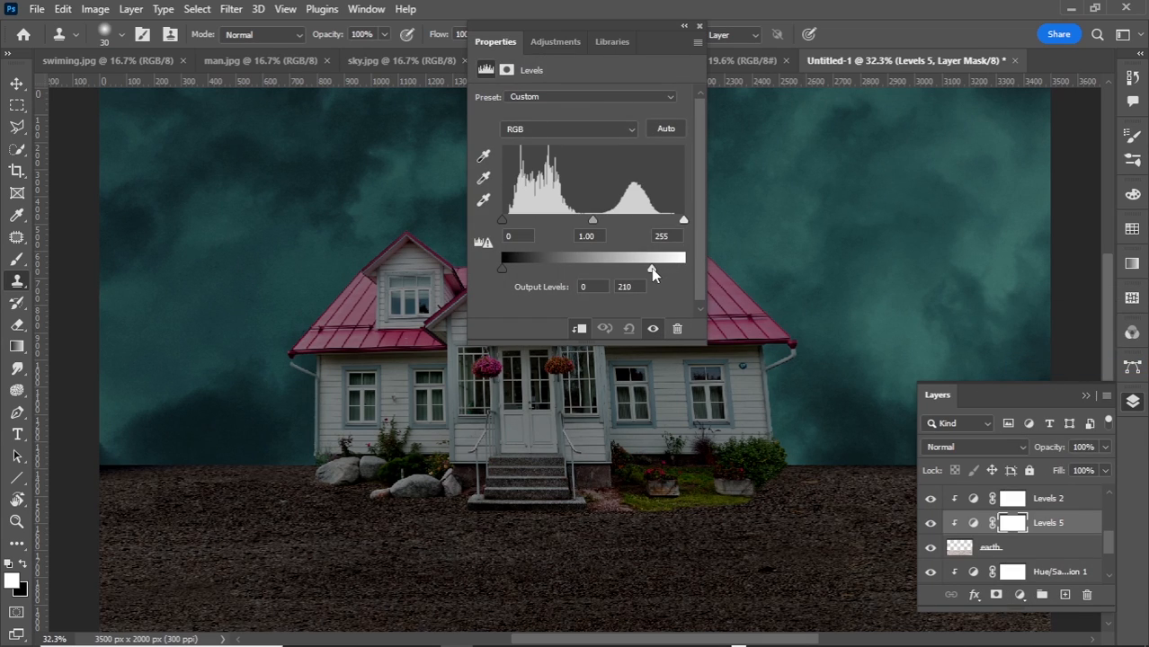
drag(504, 222, 512, 229)
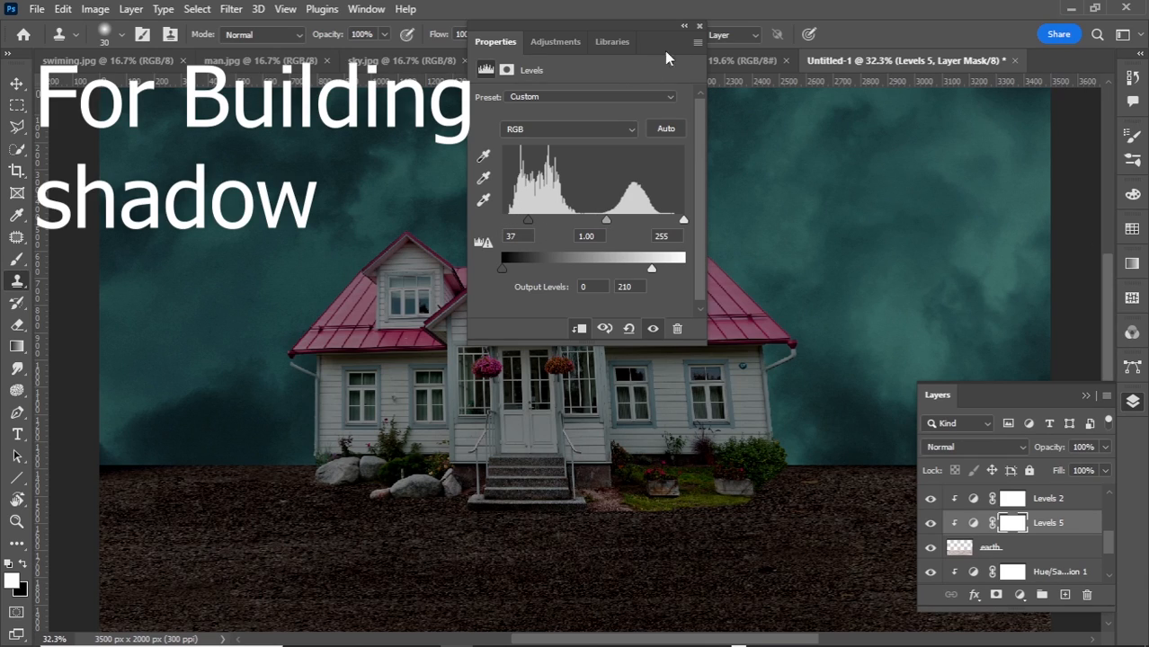
click(700, 27)
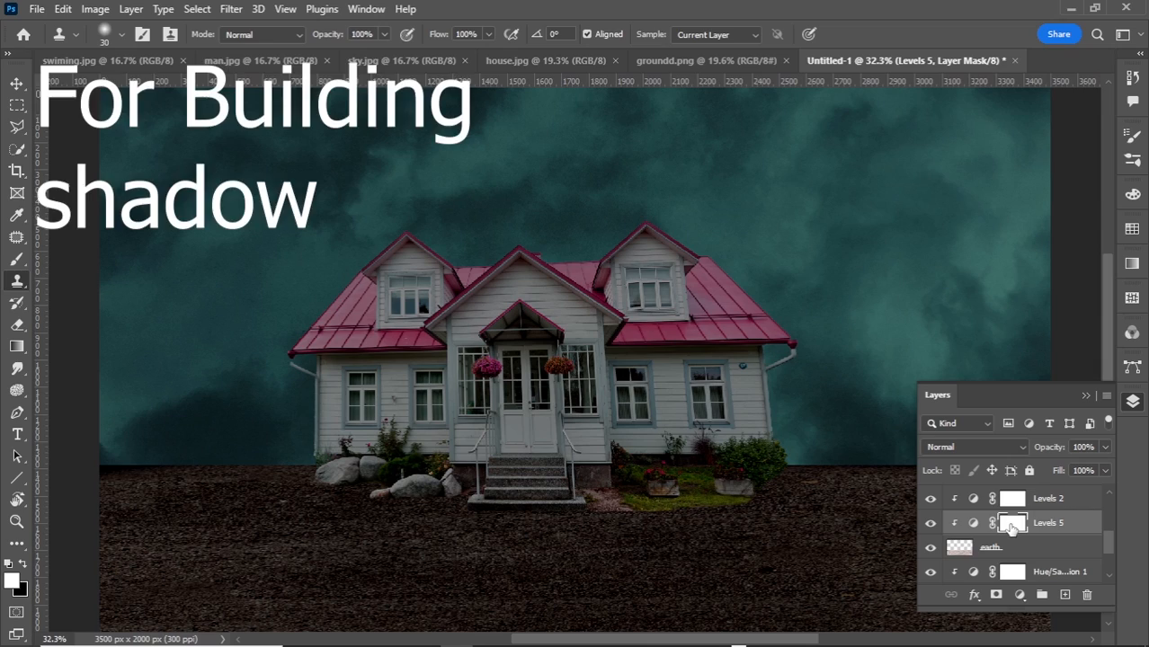
Step: Invert the ground Levels mask and paint the building's shadow onto the ground before the house with a soft white size 400 brush
key(ctrl+i)
alt+scroll(467, 575, up, 2)
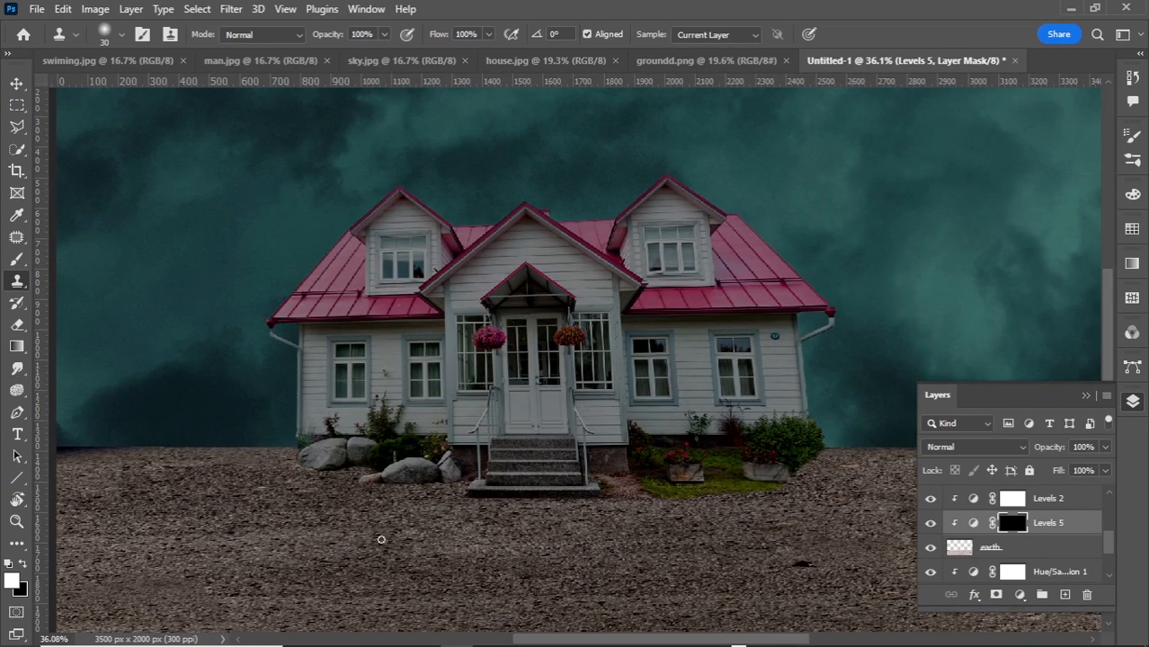
click(16, 259)
key(bracketright)
key(bracketright)
key(bracketright)
key(bracketright)
key(bracketright)
drag(403, 508, 381, 623)
drag(368, 512, 340, 640)
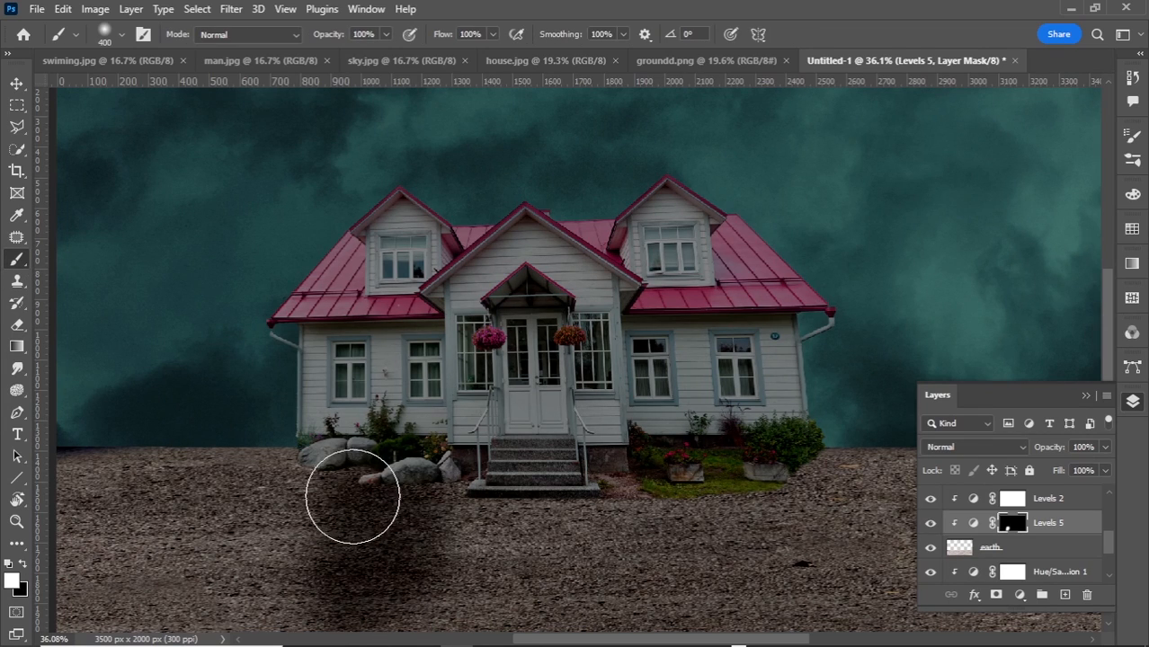
drag(760, 496, 762, 629)
mouse_move(726, 487)
mouse_down()
mouse_move(715, 645)
mouse_move(675, 548)
mouse_move(637, 645)
mouse_move(614, 599)
mouse_move(501, 562)
mouse_move(484, 515)
mouse_move(465, 543)
mouse_move(616, 516)
mouse_move(590, 568)
mouse_move(648, 503)
mouse_move(528, 610)
mouse_move(430, 559)
mouse_move(398, 509)
mouse_move(360, 488)
mouse_move(325, 548)
mouse_up()
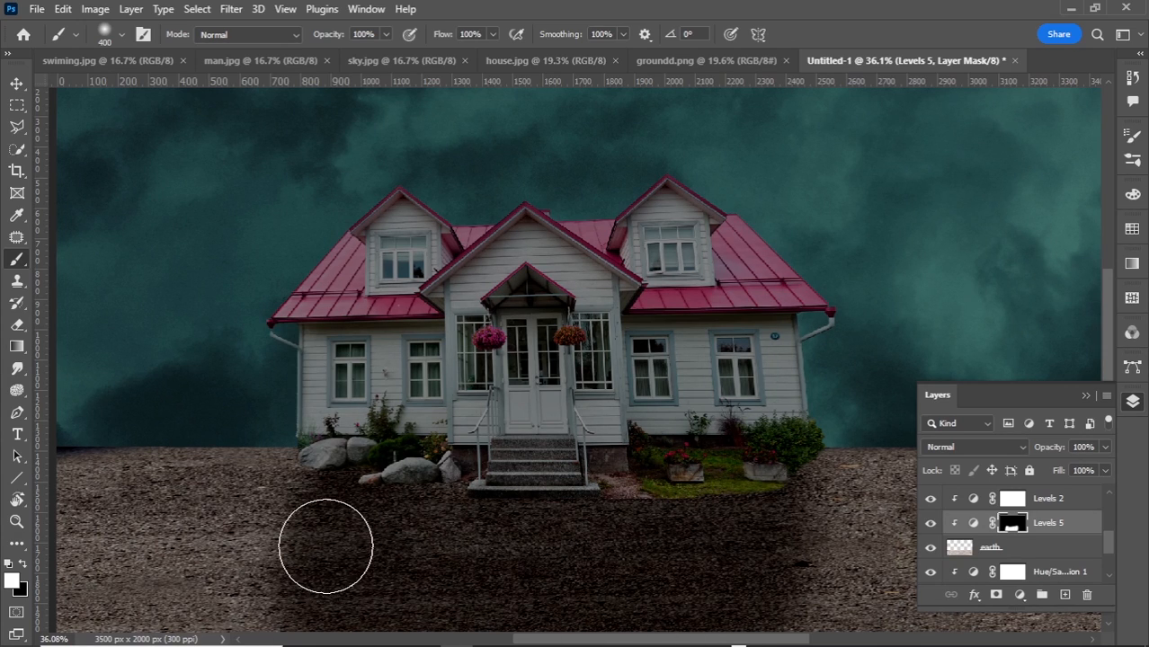
Step: Define the shadow's right and left edges on the mask with a white size 90 brush
scroll(741, 469, up, 4)
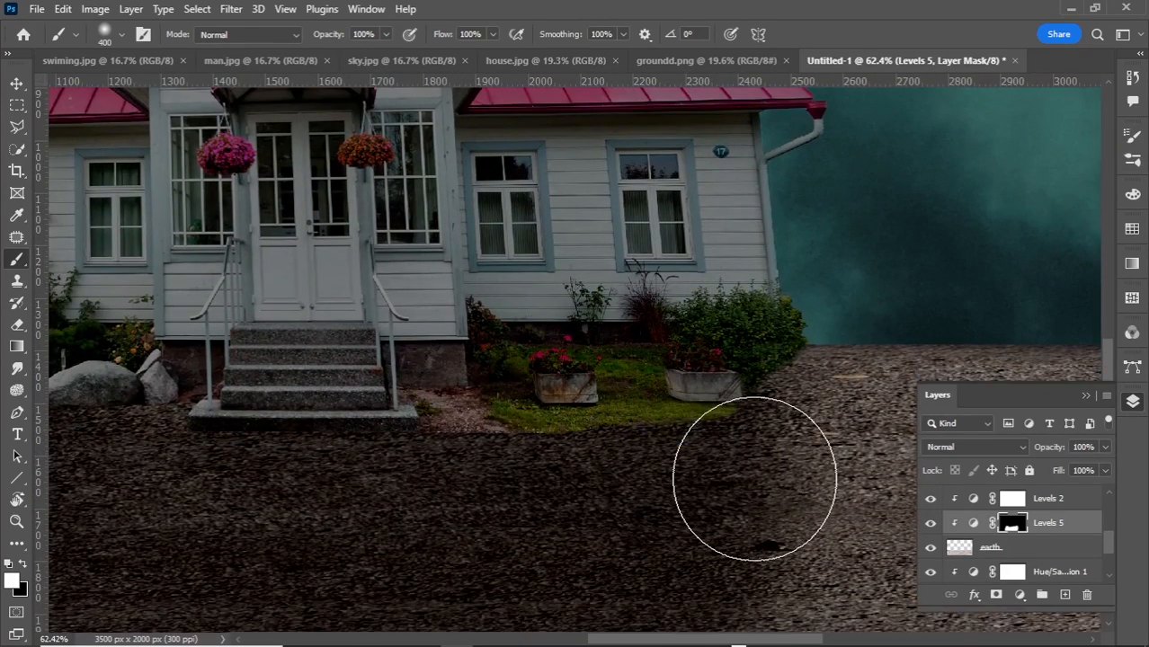
scroll(755, 478, down, 2)
key(bracketleft)
key(bracketleft)
key(bracketleft)
key(bracketleft)
key(bracketleft)
key(bracketleft)
key(bracketleft)
key(bracketleft)
drag(778, 302, 765, 630)
drag(781, 350, 778, 594)
scroll(728, 588, left, 5)
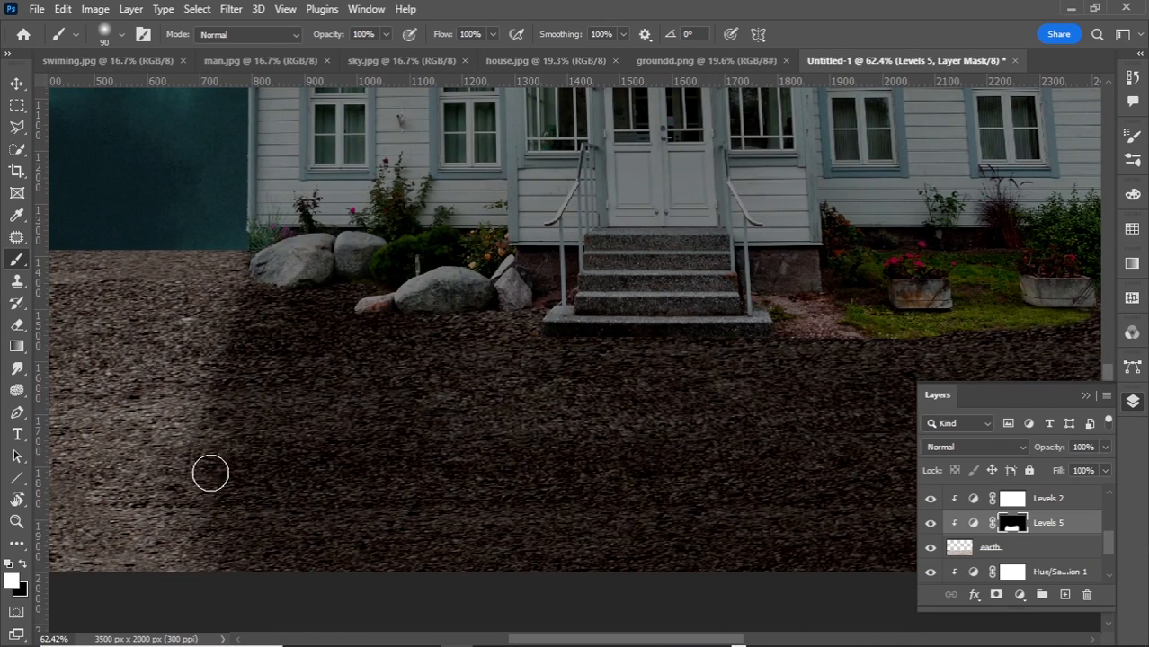
mouse_move(211, 474)
mouse_down()
mouse_move(192, 558)
mouse_move(262, 572)
mouse_move(196, 564)
mouse_up()
key(ctrl+0)
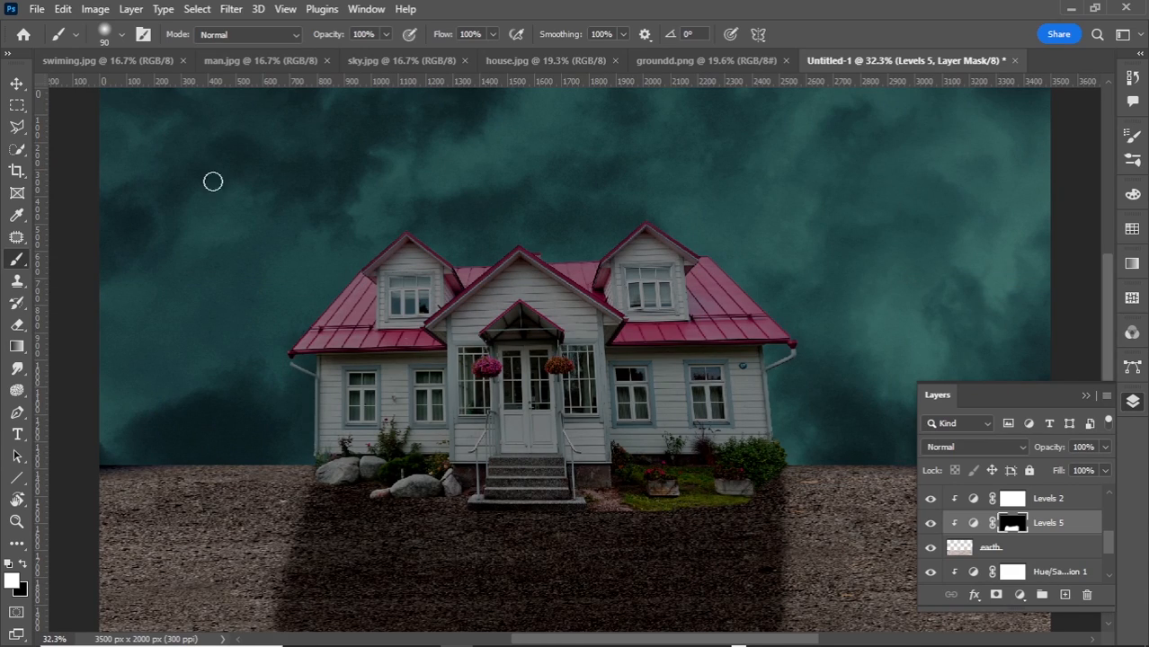
Step: Fade the shadow's lower part by painting black on the mask with a size 400 brush at 61% opacity and 41% flow
right_click(429, 190)
key(Escape)
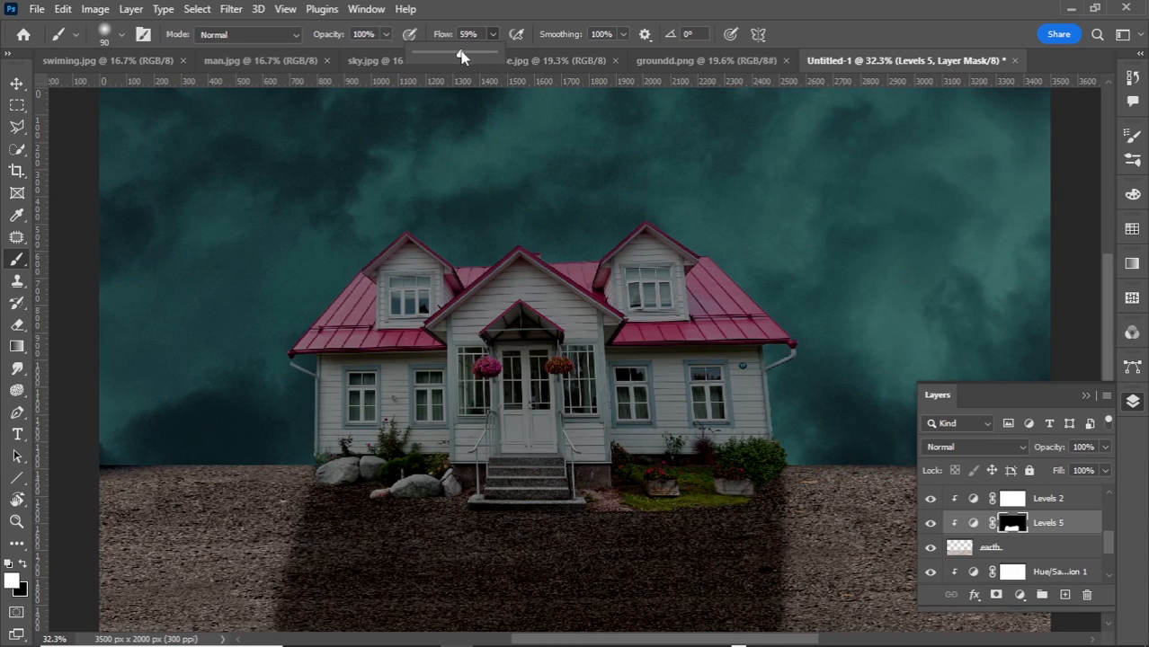
mouse_move(385, 35)
mouse_down()
mouse_move(382, 54)
mouse_move(352, 54)
mouse_up()
scroll(513, 481, up, 4)
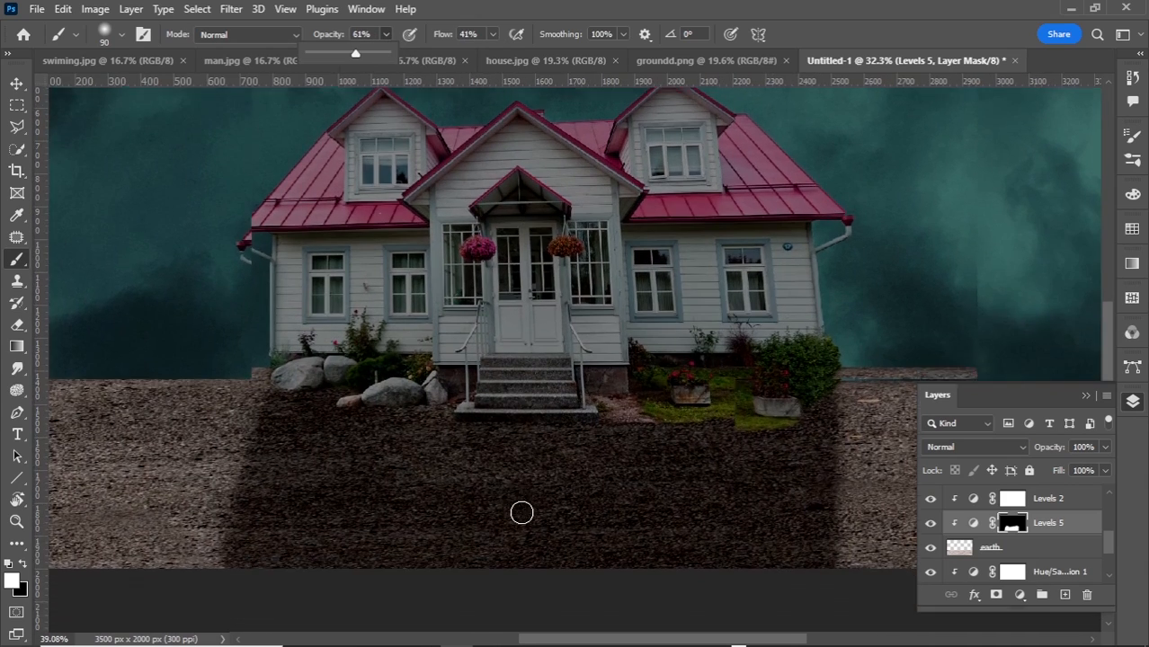
key(bracketright)
key(bracketright)
key(bracketright)
key(bracketright)
key(bracketright)
key(bracketright)
key(bracketright)
key(bracketright)
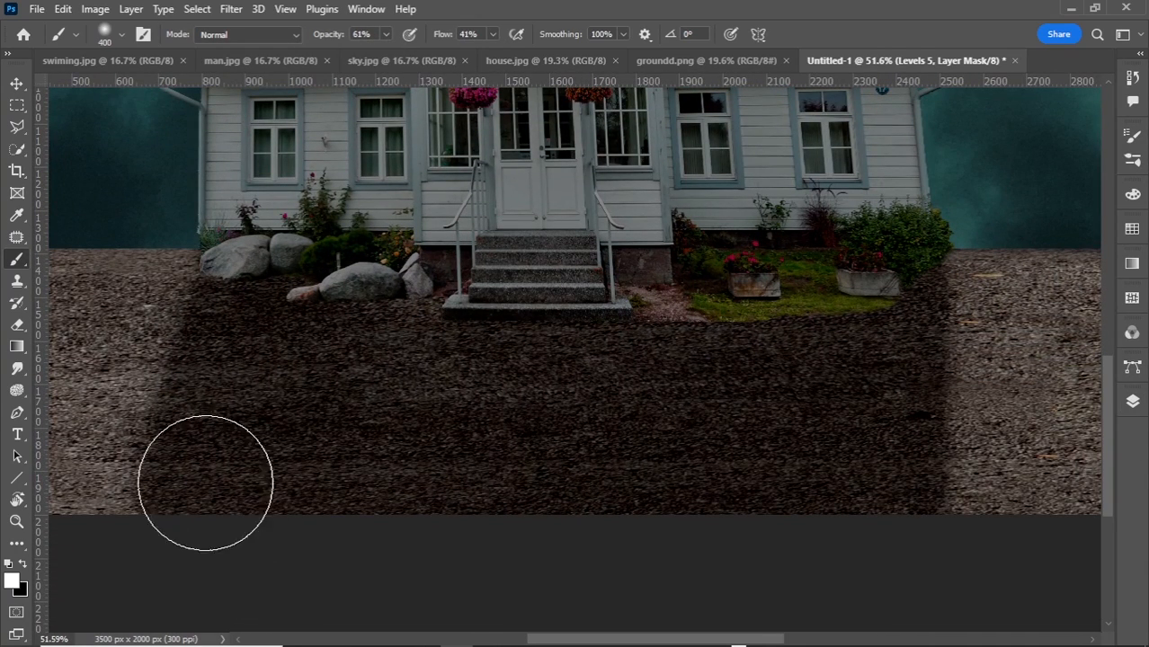
key(x)
drag(279, 490, 944, 499)
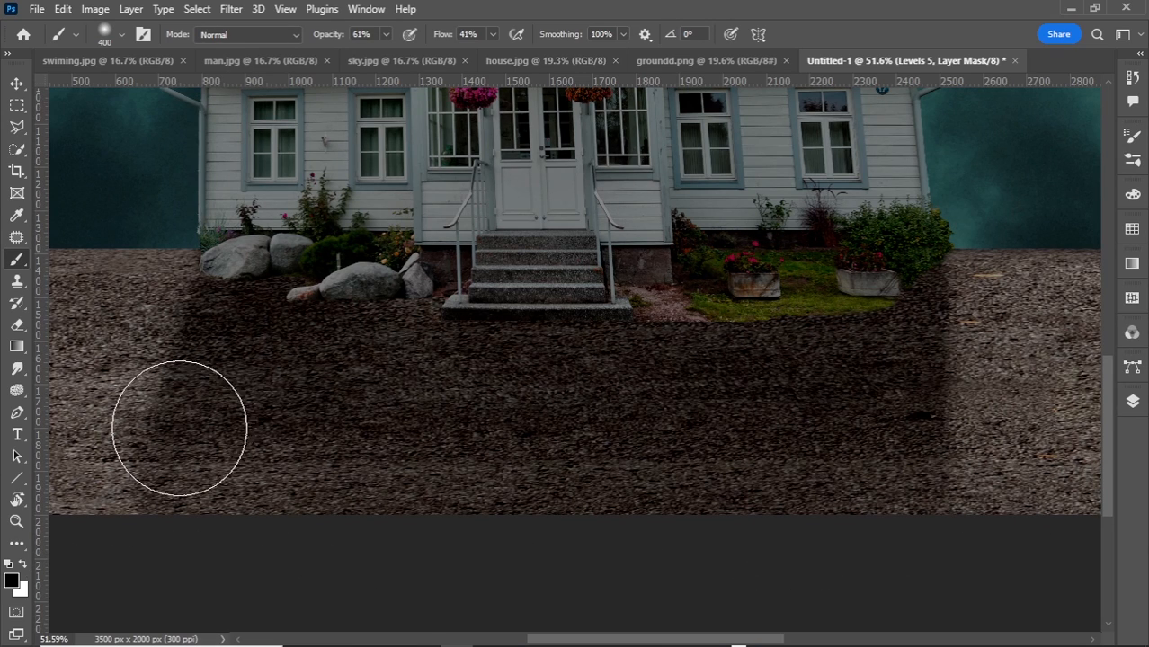
Step: Set the black mask brush to size 600 with 31% opacity and 26% flow for softening the shadow
click(385, 35)
drag(493, 34, 479, 36)
key(bracketright)
key(bracketright)
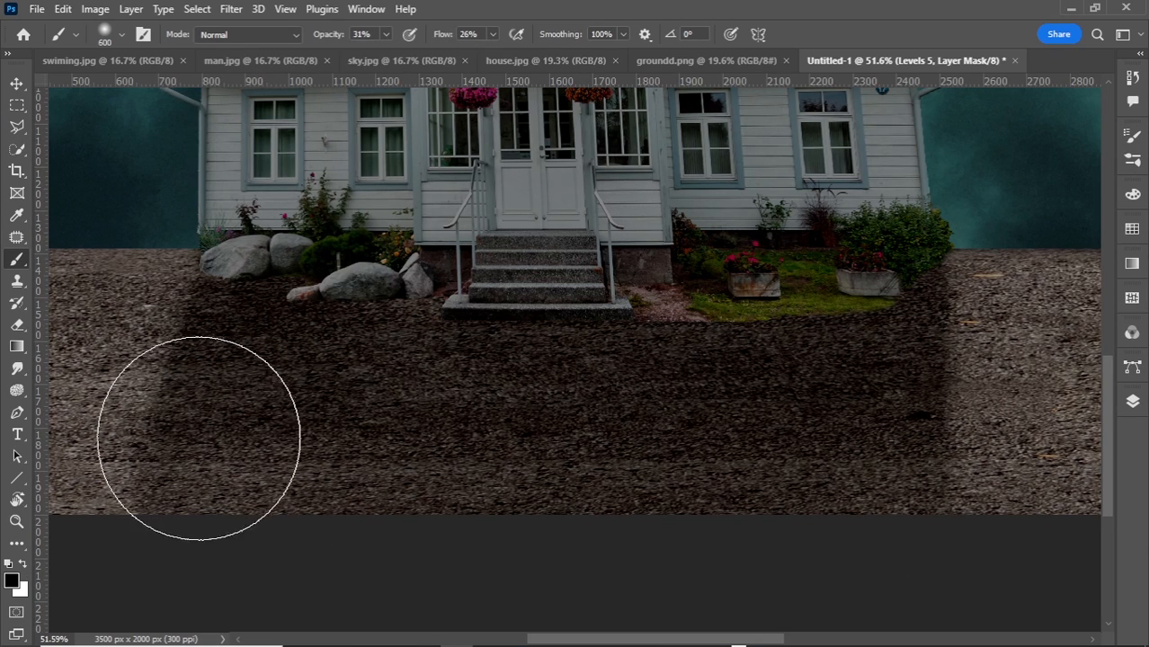
key(ctrl+0)
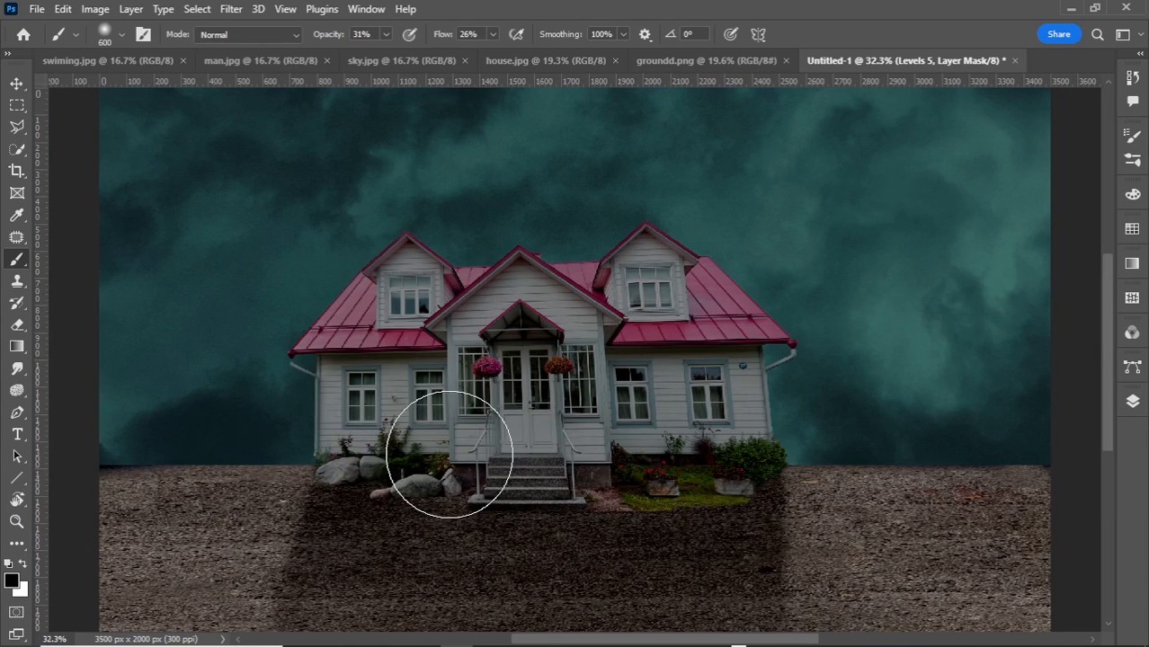
Step: Add another Levels adjustment clipped to the ground above the shadow adjustment, with white output 216, and invert its mask
click(1131, 407)
click(1019, 594)
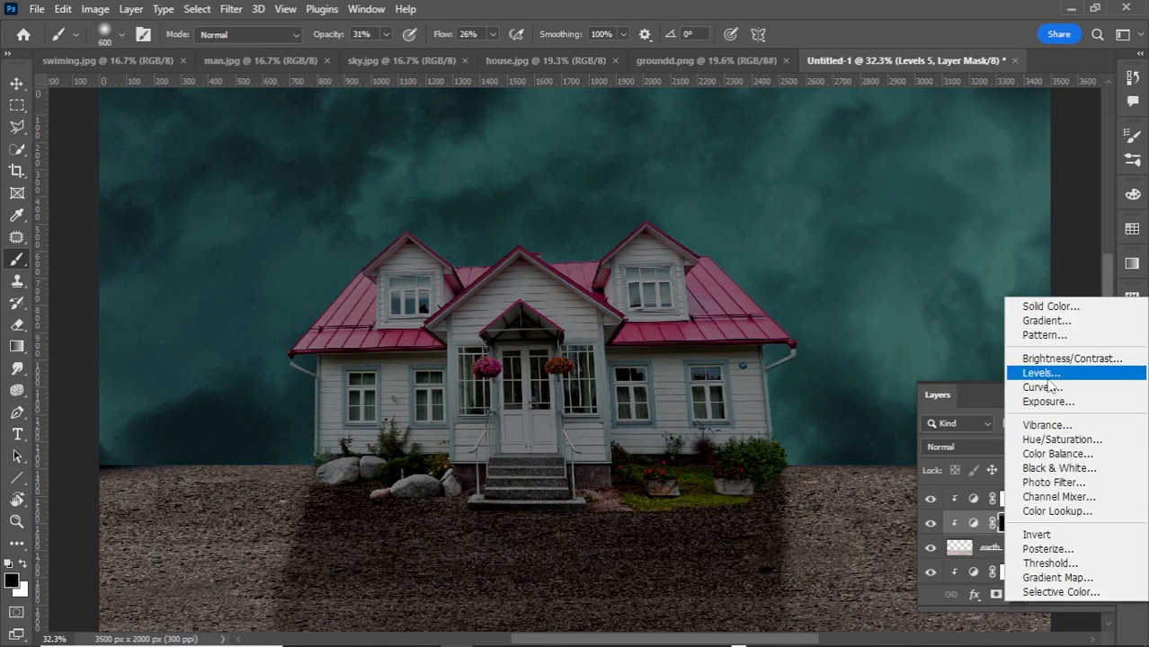
click(1038, 370)
drag(684, 268, 655, 268)
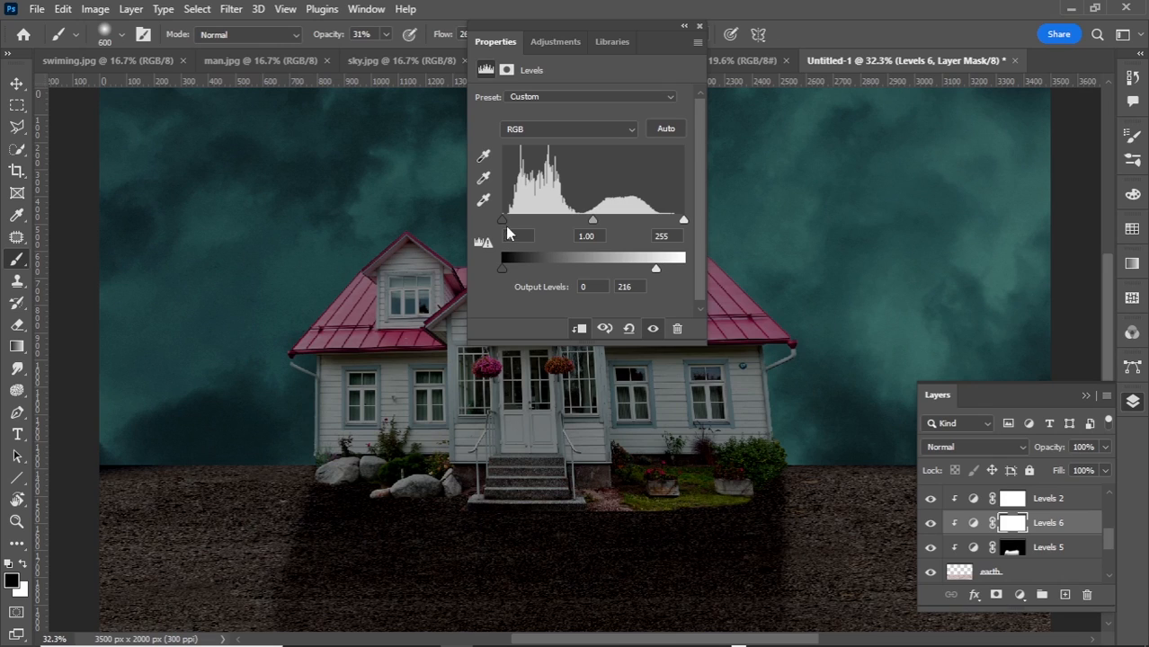
click(1011, 522)
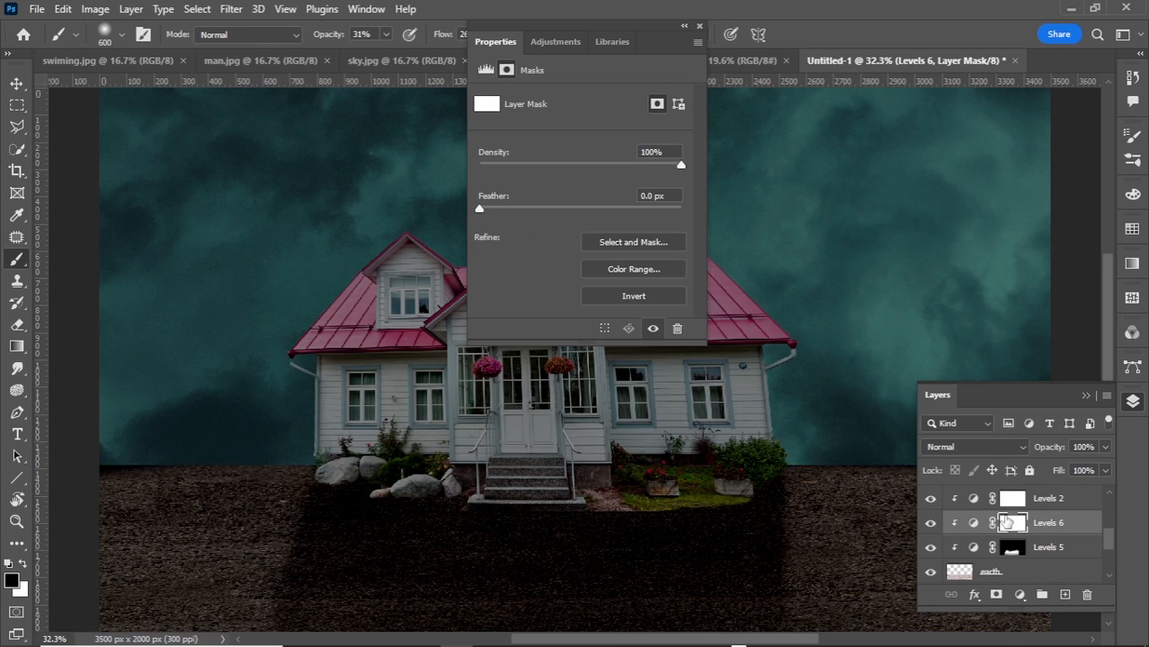
click(698, 28)
key(ctrl+i)
Step: Paint a contact shadow along the base of the rocks, steps and lawn with a white size 100 brush at 100% opacity and flow
scroll(540, 517, up, 5)
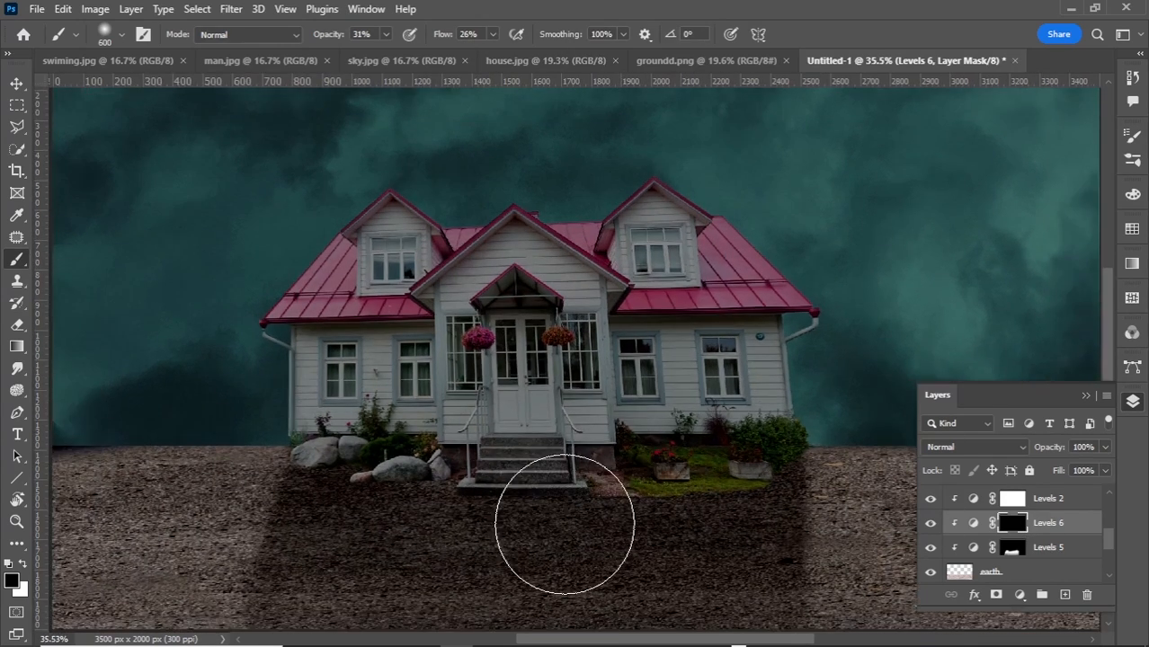
click(1135, 402)
mouse_move(385, 34)
mouse_down()
mouse_move(449, 59)
mouse_move(557, 59)
mouse_up()
key(bracketleft)
key(bracketleft)
key(bracketleft)
key(bracketleft)
key(bracketleft)
key(x)
key(bracketleft)
key(bracketleft)
key(bracketleft)
key(bracketleft)
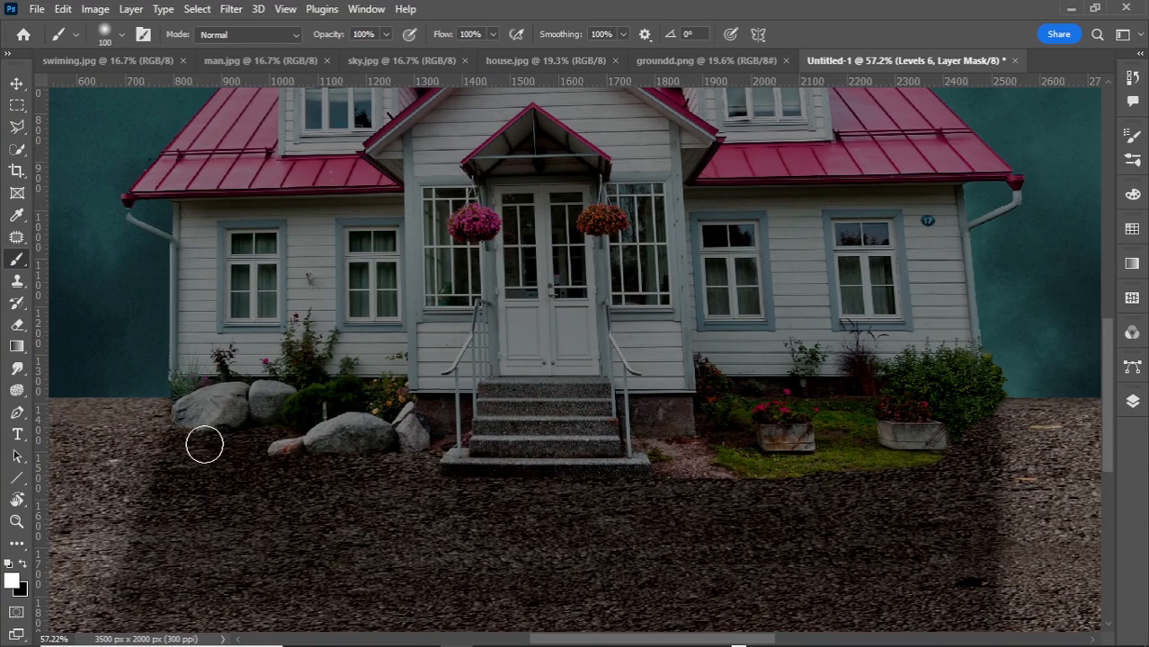
scroll(190, 436, up, 1)
mouse_move(184, 415)
mouse_down()
mouse_move(312, 407)
mouse_move(292, 429)
mouse_move(452, 437)
mouse_move(411, 444)
mouse_move(491, 458)
mouse_move(691, 464)
mouse_up()
mouse_move(1064, 405)
mouse_down()
mouse_move(1029, 438)
mouse_move(985, 451)
mouse_move(775, 471)
mouse_move(603, 451)
mouse_up()
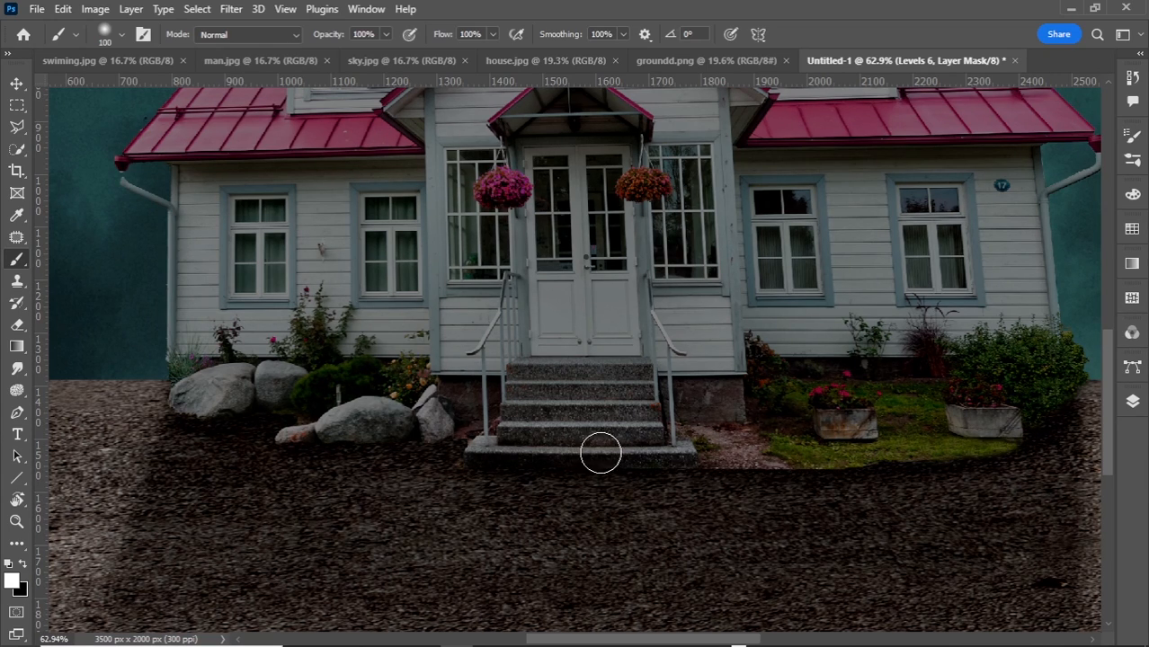
drag(509, 472, 710, 463)
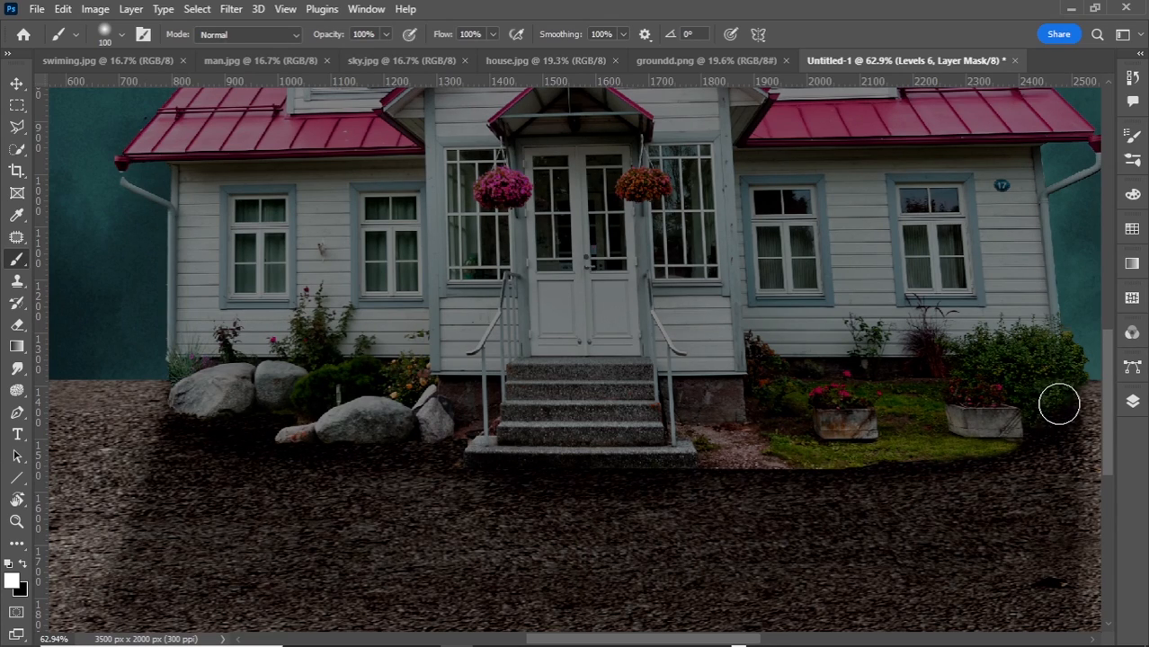
Step: Add a clipped Color Balance adjustment above the ground's contact shadow and shift its midtones toward cyan and blue
scroll(893, 452, down, 3)
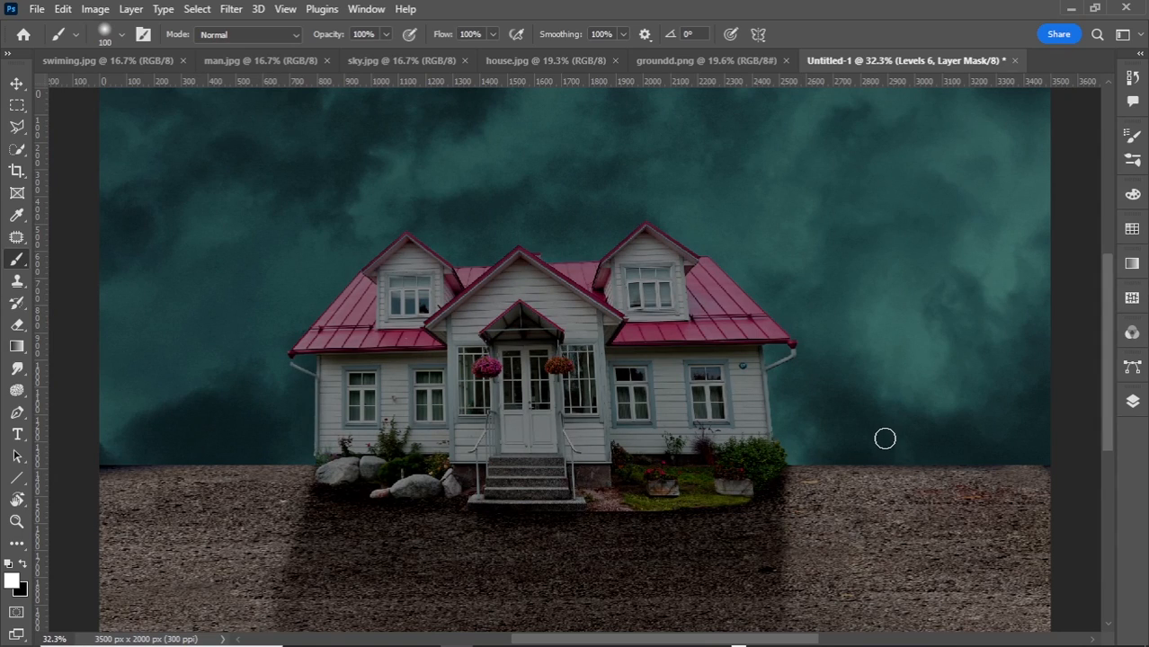
click(1132, 400)
click(1025, 601)
click(1047, 462)
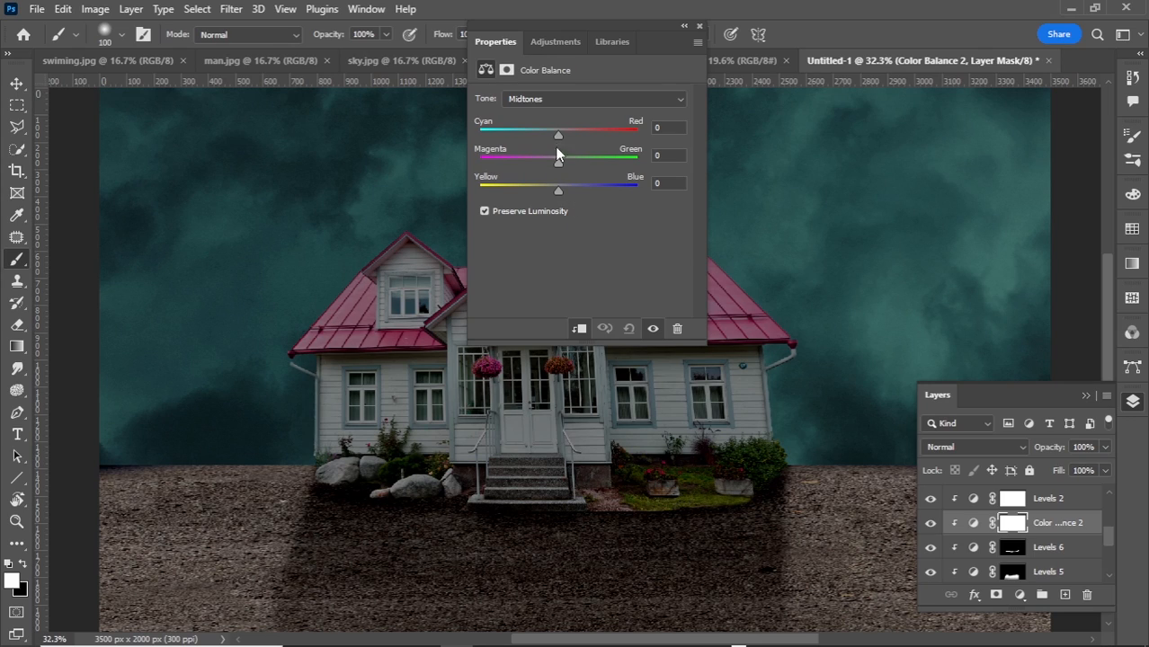
drag(557, 135, 549, 136)
drag(547, 137, 543, 146)
drag(557, 191, 567, 191)
Step: Set the Color Balance shadows to Cyan/Red -9 and compare the ground with the adjustment hidden and shown
click(613, 101)
click(562, 113)
drag(567, 135, 552, 139)
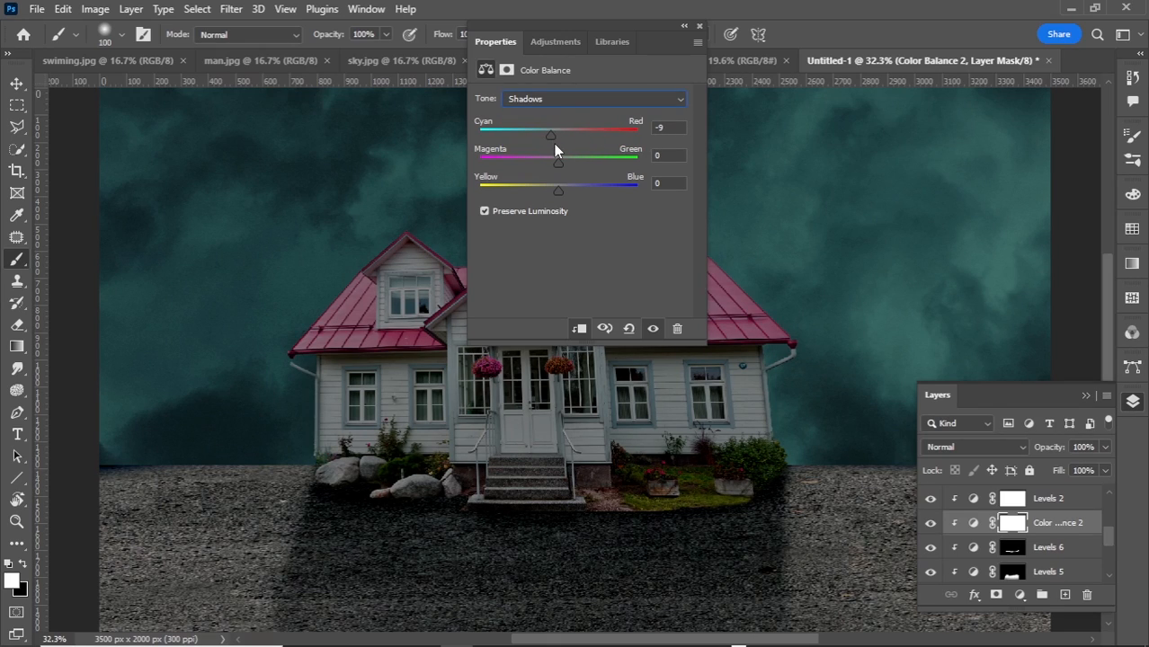
click(746, 140)
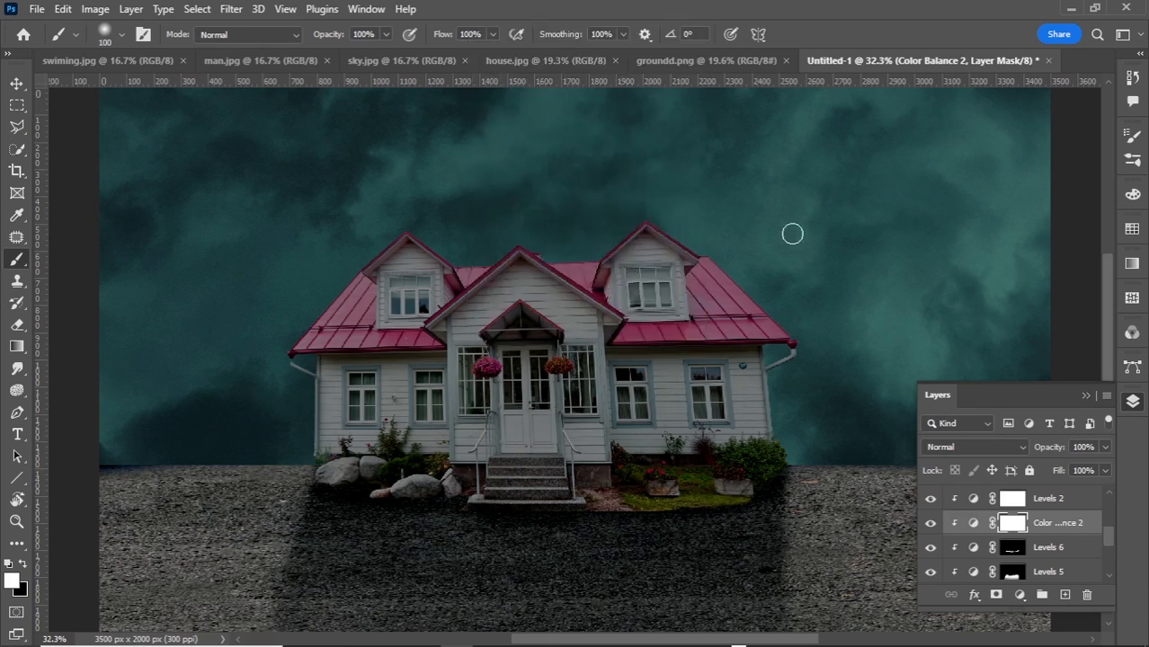
click(930, 523)
click(930, 523)
Step: Create a new layer clipped to the sky layer and name it sky brightness
scroll(1007, 528, down, 5)
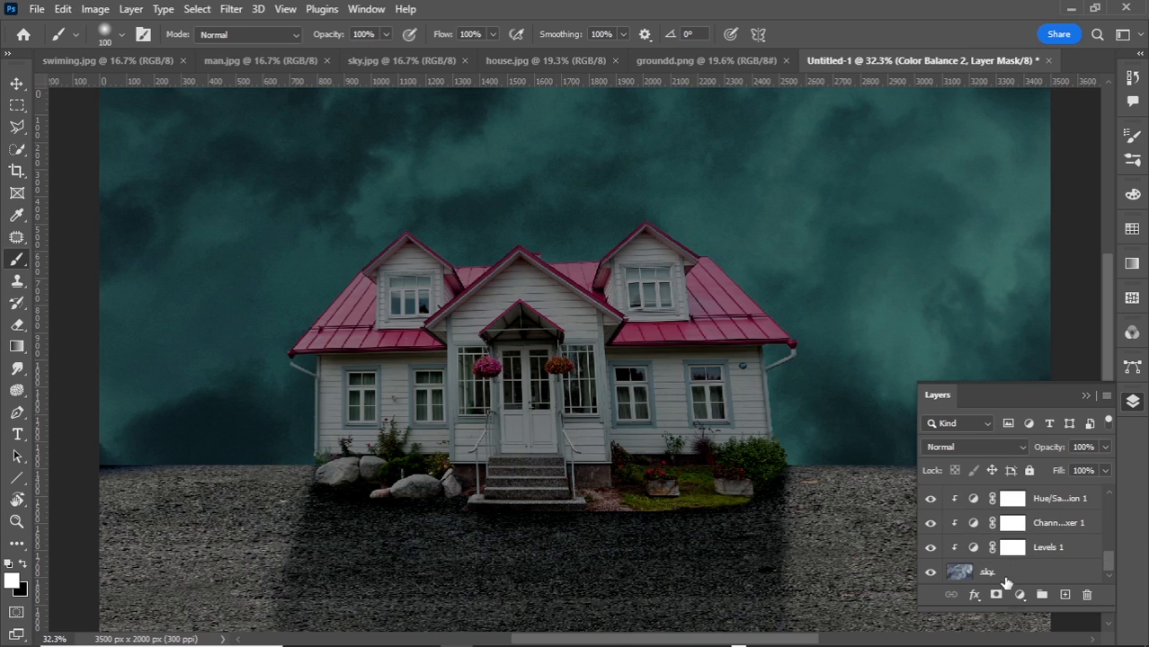
click(1007, 575)
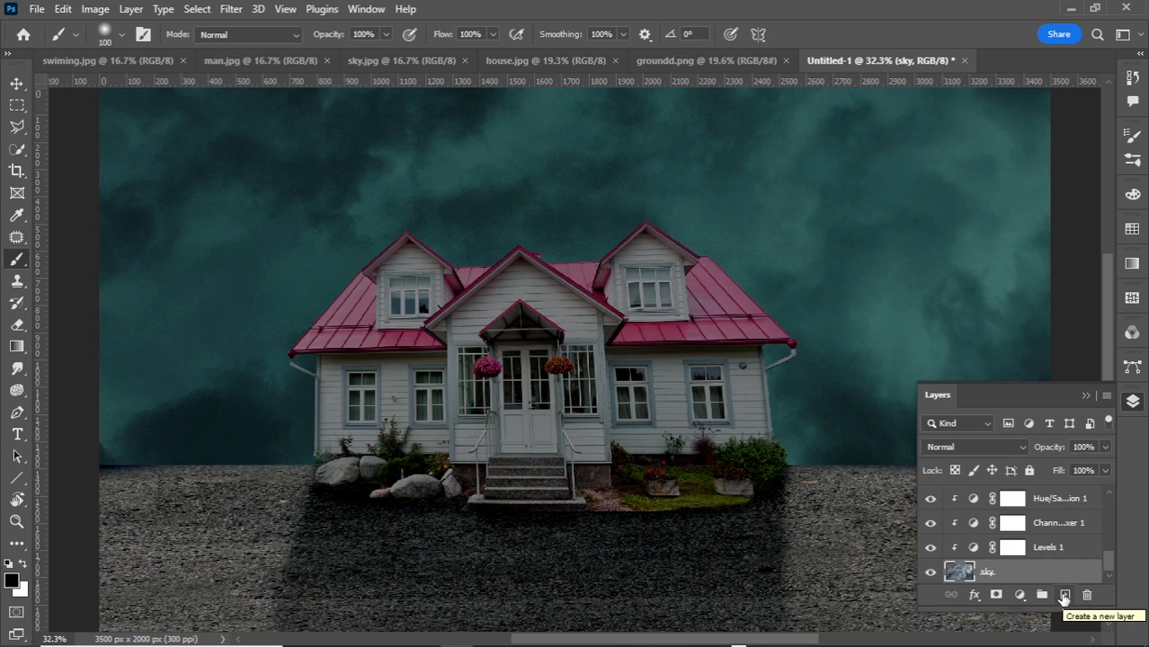
click(1064, 596)
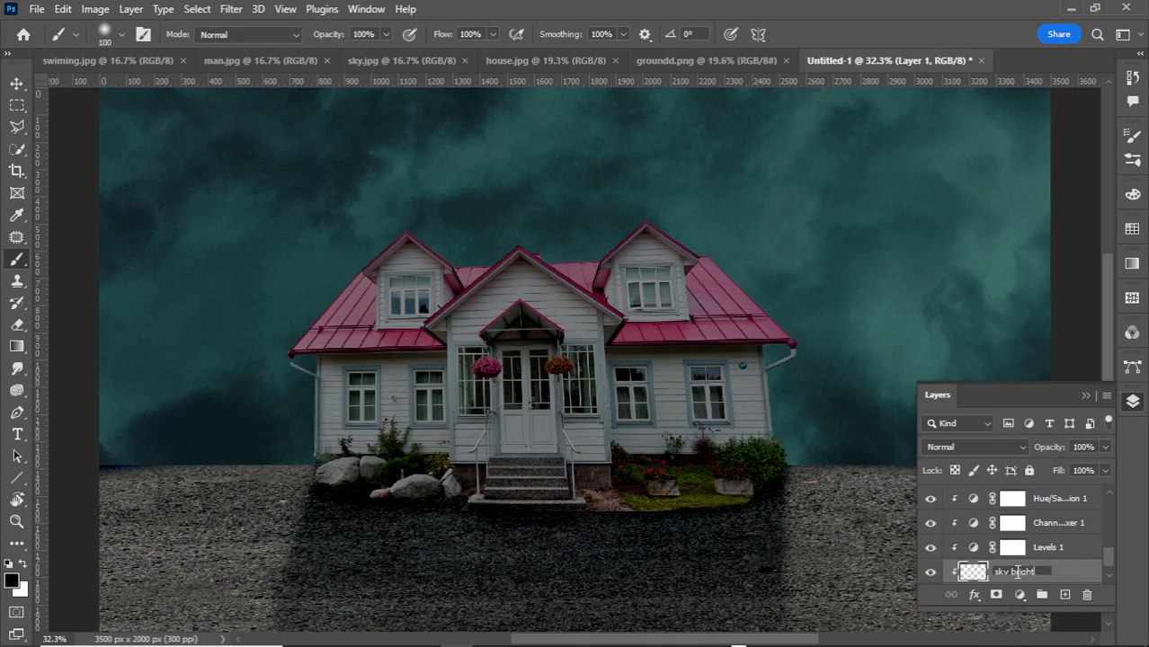
key(Return)
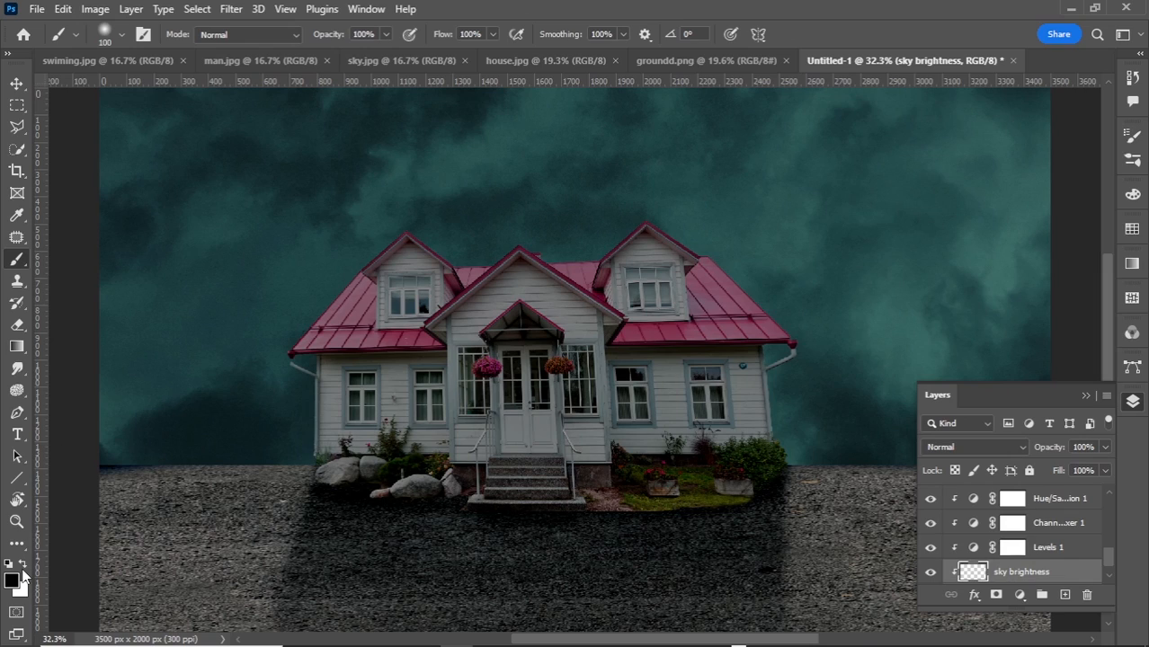
Step: Brighten the sky above the house with a white size 600 brush at 77% opacity and 16% flow
click(385, 34)
click(365, 52)
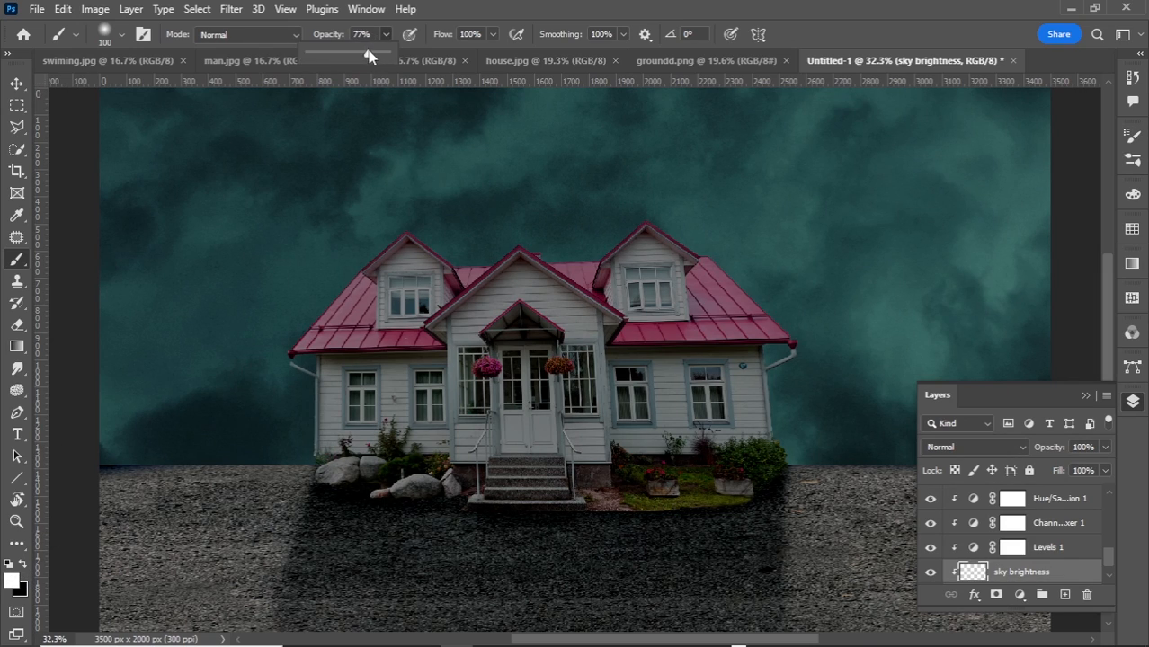
click(492, 36)
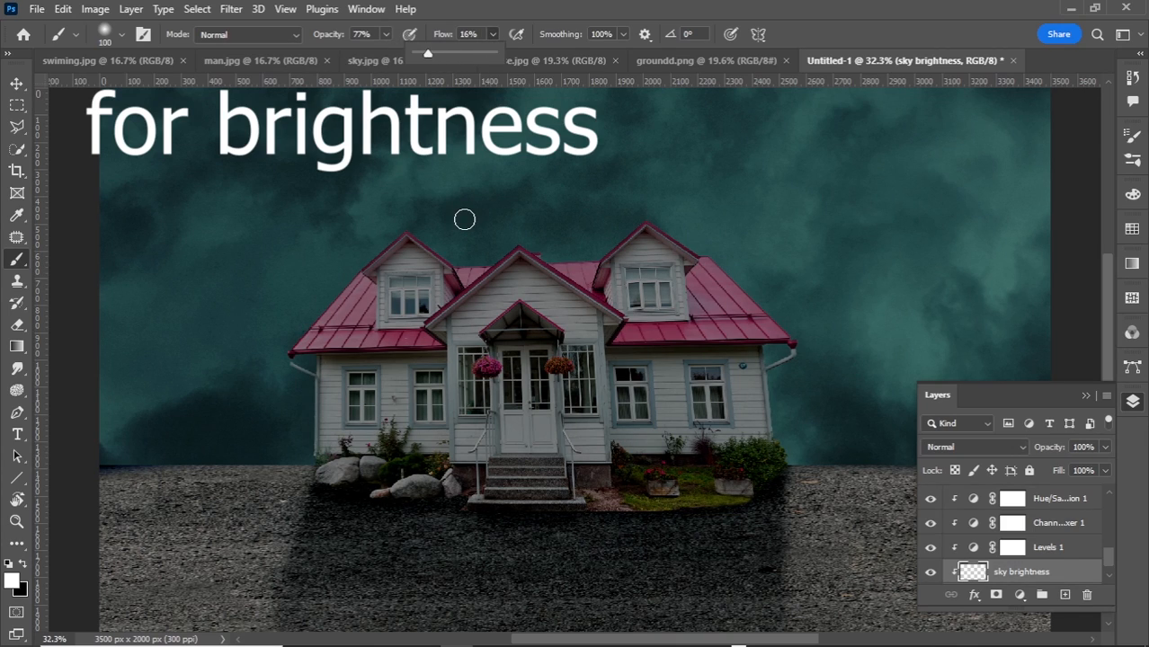
click(464, 219)
key(bracketright)
key(bracketright)
key(bracketright)
key(bracketright)
key(bracketright)
key(bracketright)
key(bracketright)
key(bracketright)
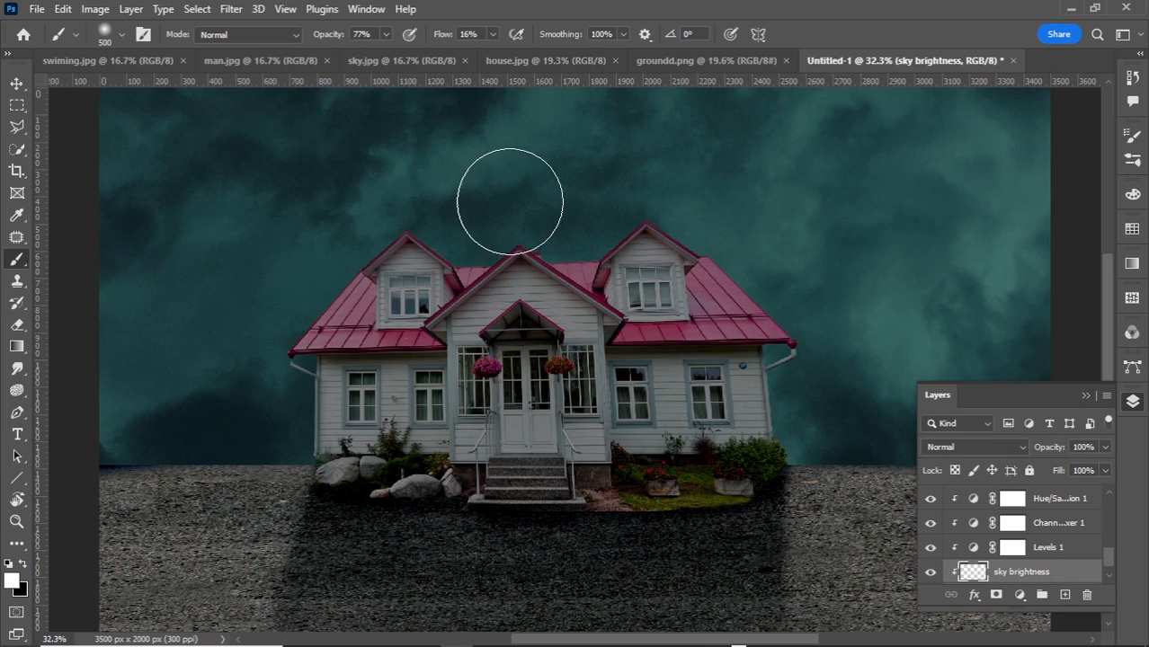
key(bracketright)
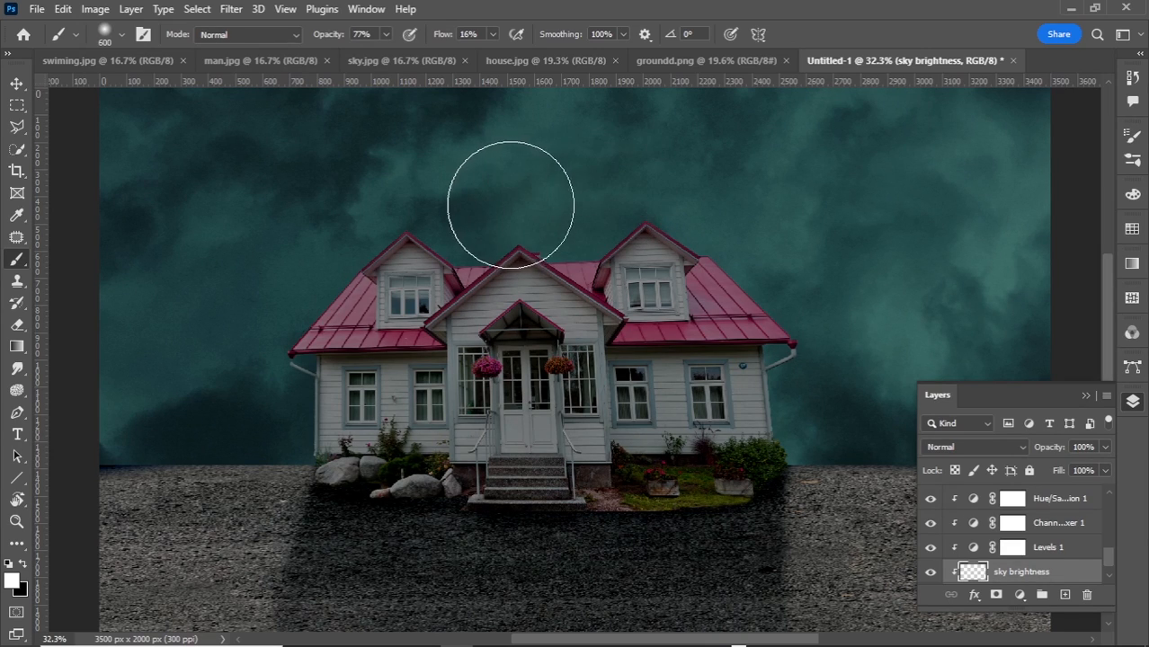
scroll(513, 189, up, 1)
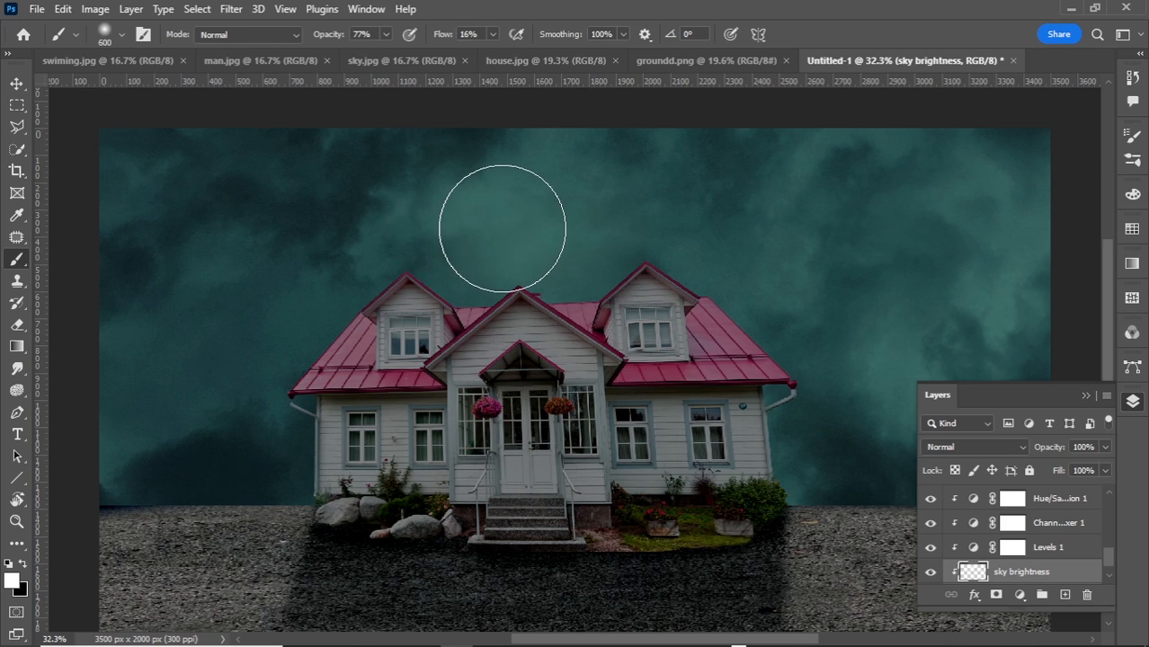
Step: Tint the upper sky with a light cyan brush at 10% flow, reducing its size to 400, and compare the result
click(12, 581)
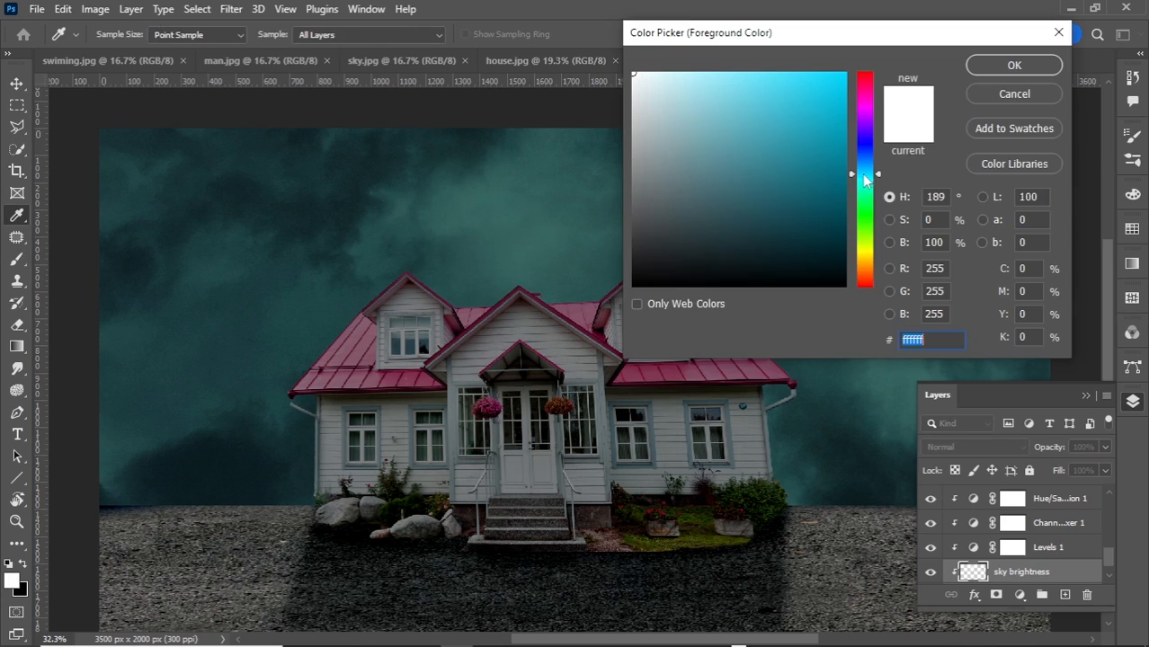
click(778, 99)
click(1013, 67)
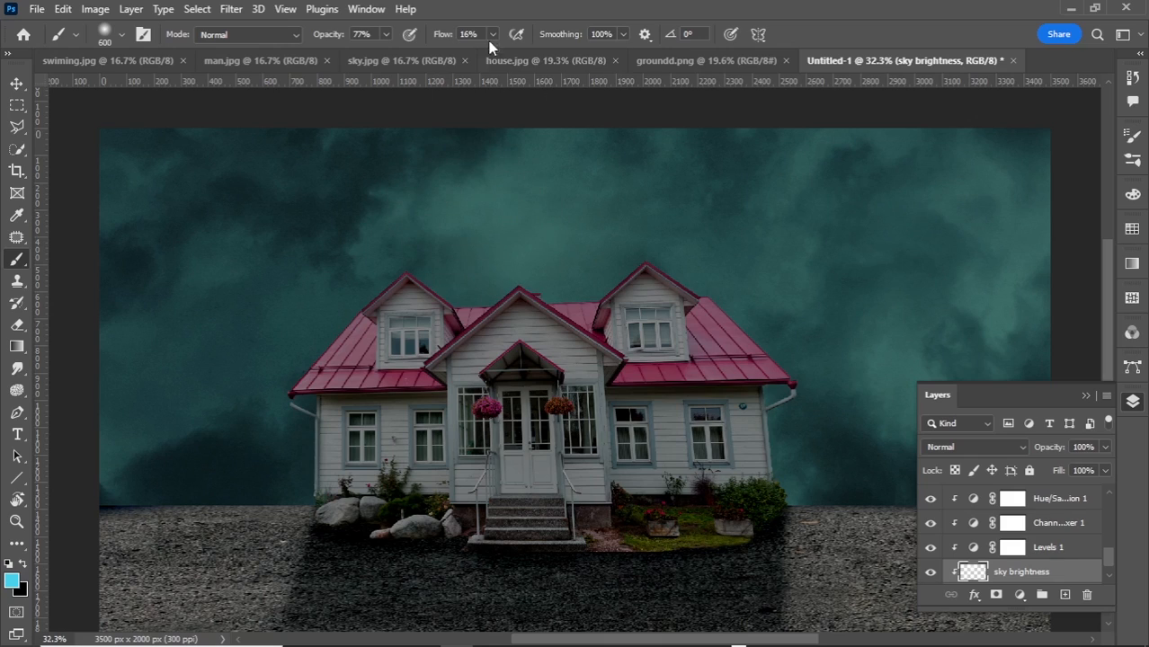
drag(487, 49, 488, 52)
mouse_move(441, 160)
mouse_down()
mouse_move(230, 240)
mouse_move(277, 203)
mouse_move(343, 227)
mouse_move(383, 226)
mouse_move(435, 172)
mouse_move(541, 242)
mouse_move(667, 174)
mouse_move(749, 161)
mouse_up()
key(bracketleft)
key(bracketleft)
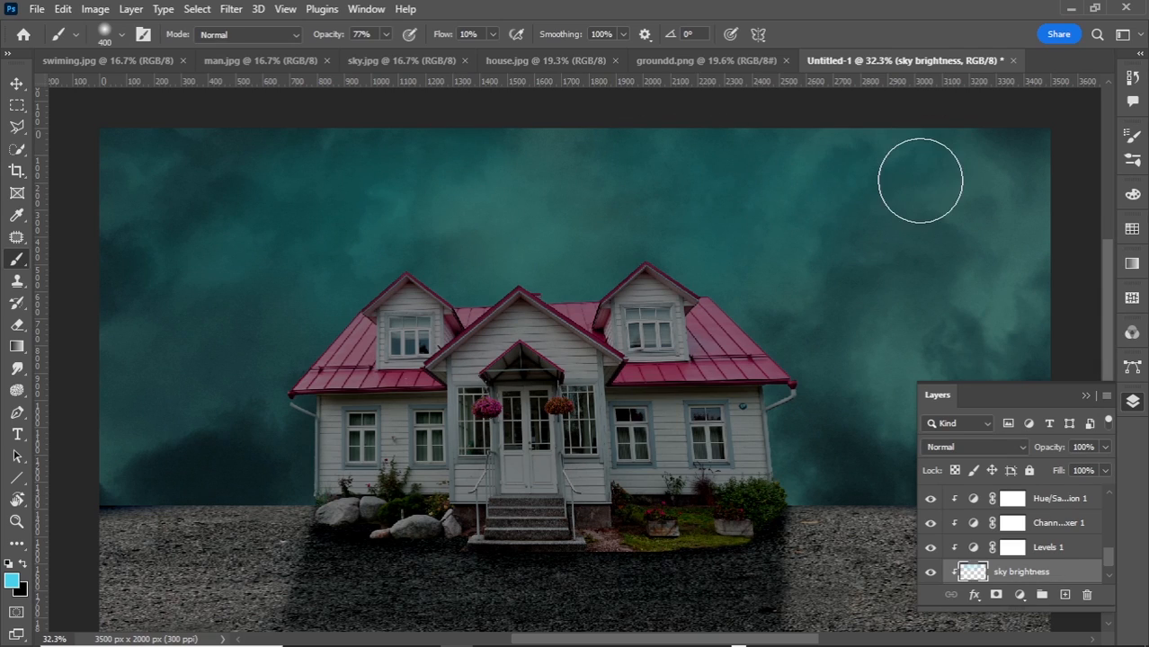
double_click(931, 574)
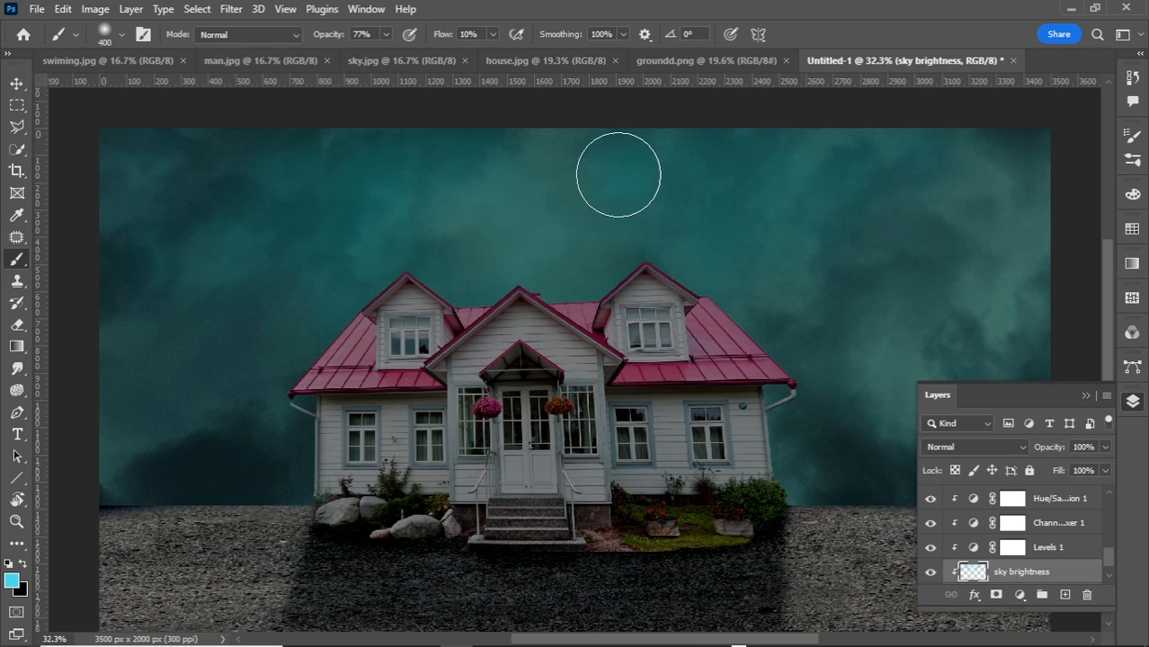
Step: Strengthen the cyan glow behind the house at 100% brush opacity, ending with size 300, and compare the layer hidden and shown
drag(404, 57, 407, 57)
key(bracketright)
key(bracketright)
key(bracketright)
key(bracketright)
key(bracketright)
key(bracketright)
key(bracketright)
key(bracketright)
key(bracketright)
key(bracketleft)
key(bracketleft)
key(bracketleft)
key(bracketleft)
key(bracketleft)
key(bracketleft)
key(bracketleft)
key(bracketleft)
key(bracketleft)
key(bracketleft)
double_click(932, 574)
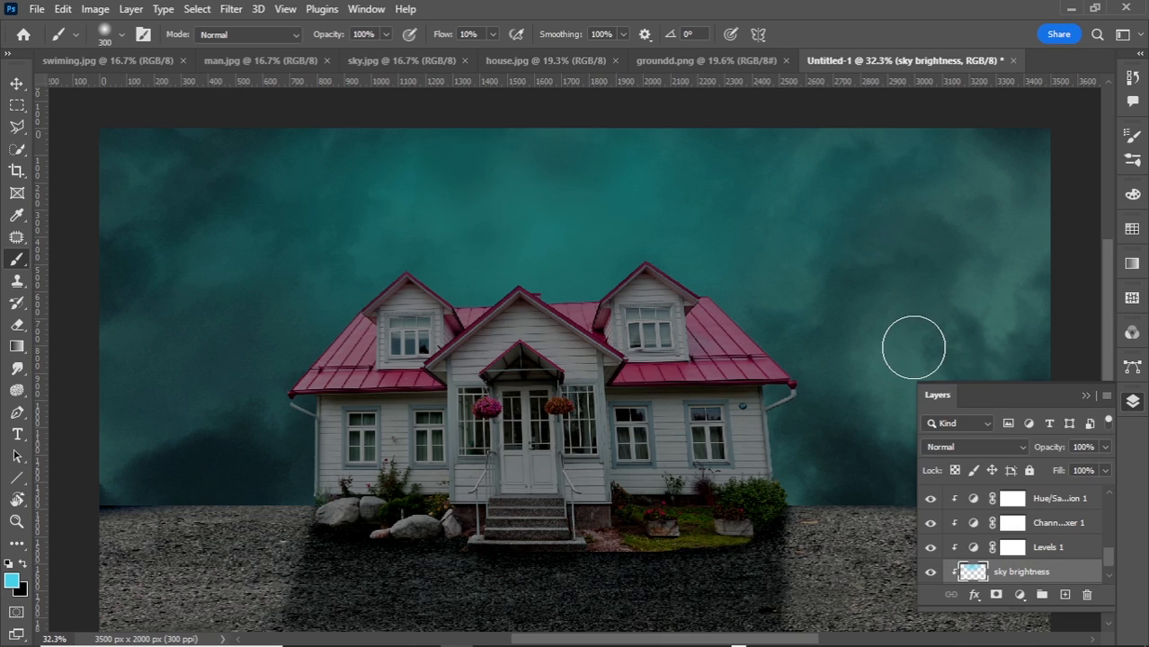
Step: Add a Hue/Saturation adjustment clipped to the house layer
scroll(1022, 506, down, 1)
click(1004, 576)
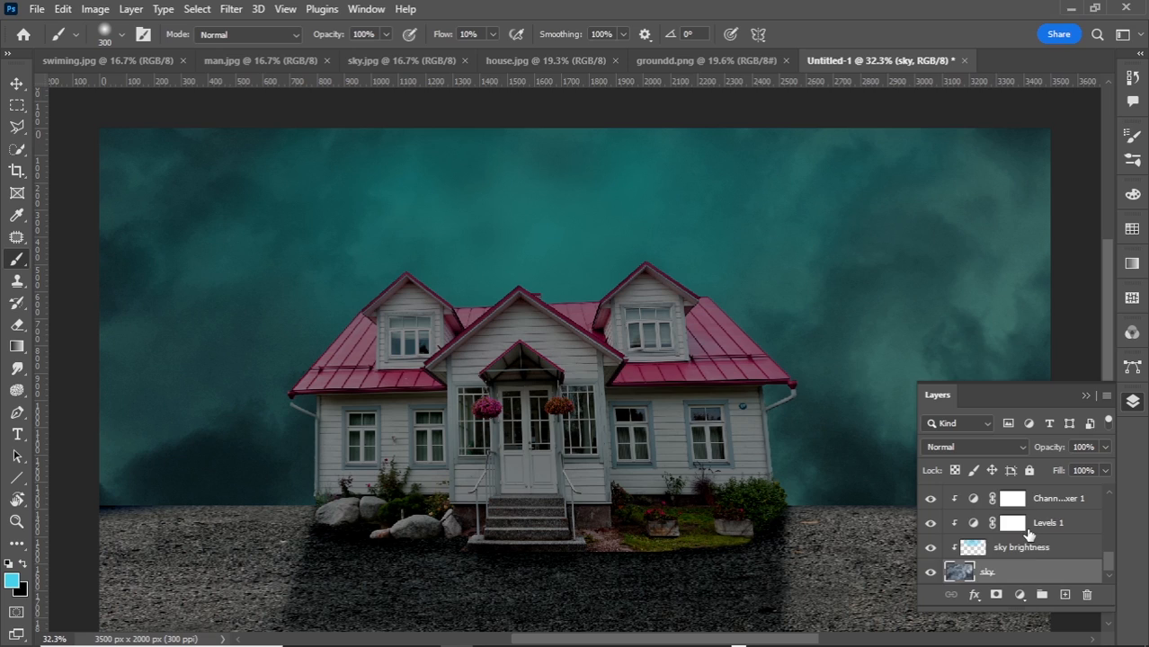
scroll(1025, 539, up, 5)
scroll(1028, 533, down, 1)
click(1025, 526)
click(1019, 594)
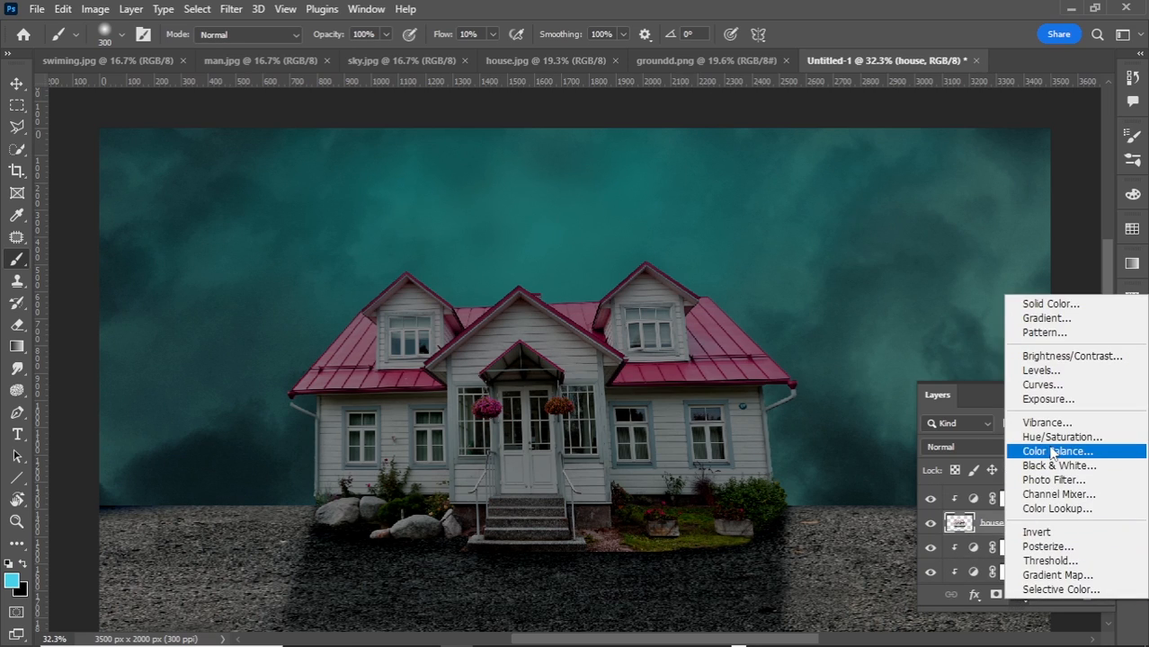
click(1054, 437)
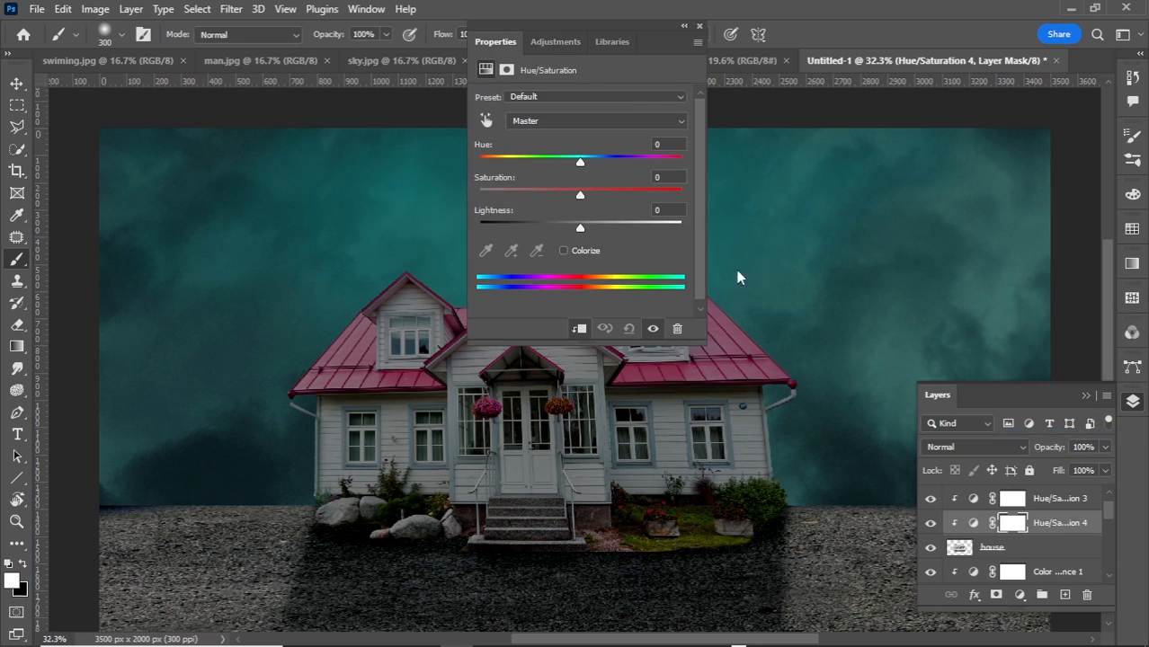
Step: Colorize the house in a green-teal hue at saturation 25 and invert the adjustment's mask
click(563, 250)
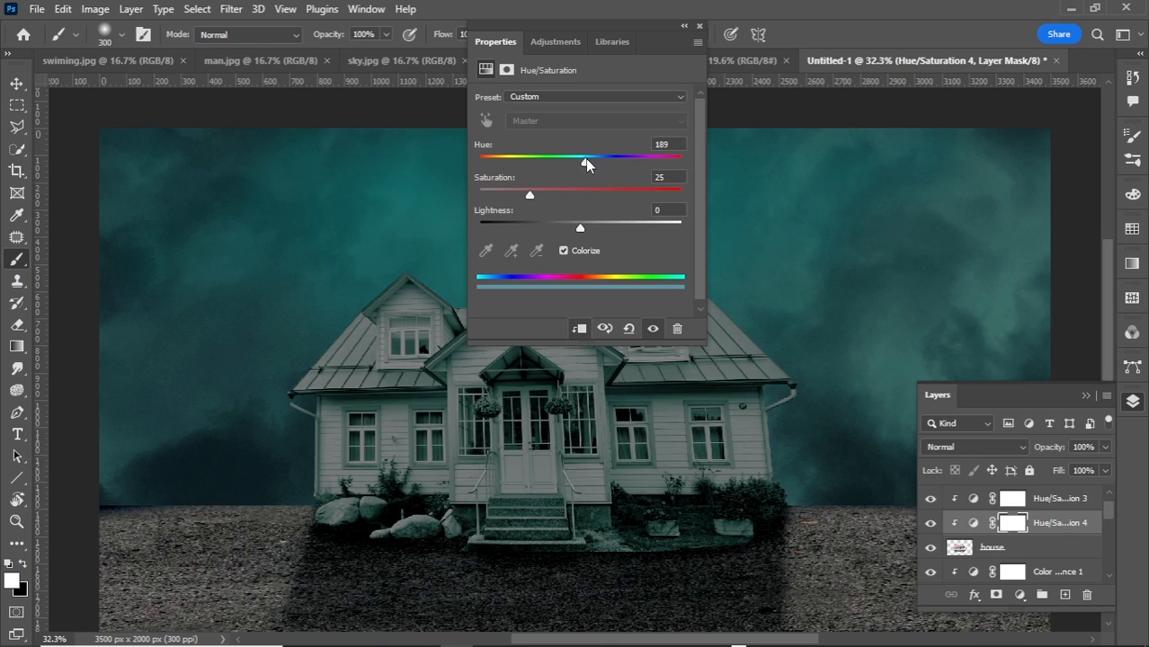
mouse_move(588, 159)
mouse_down()
mouse_move(608, 161)
mouse_move(575, 160)
mouse_up()
click(699, 26)
key(ctrl+i)
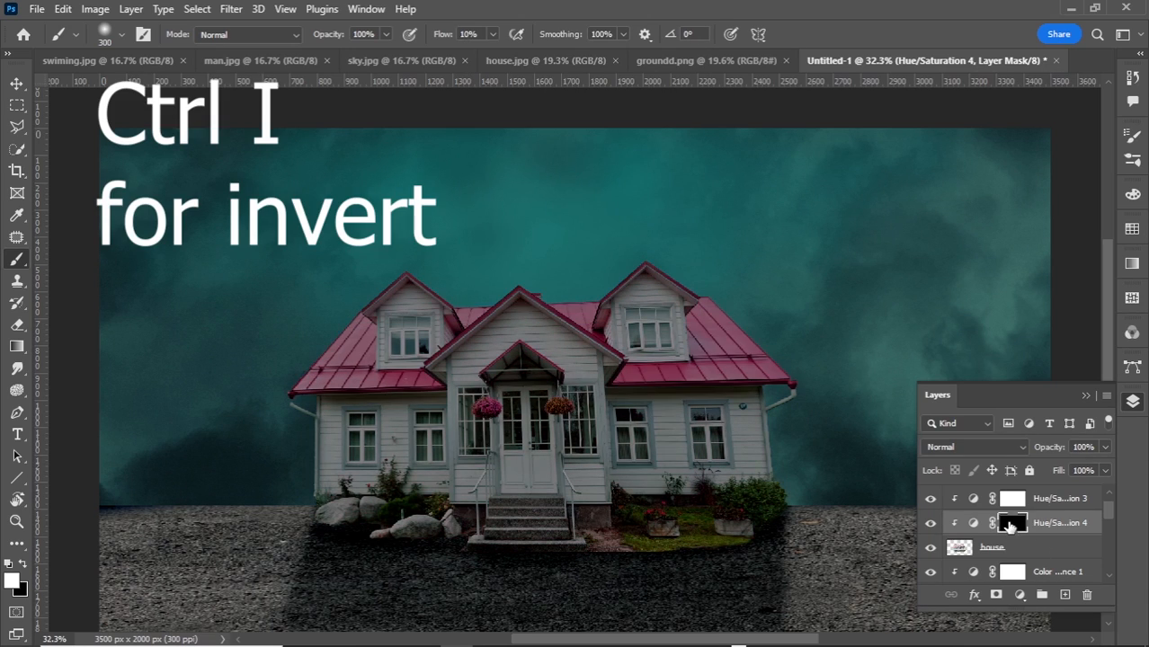
Step: Paint white on the mask over the left roof slope at 100% brush opacity and flow to recolor its pink panels
scroll(368, 324, up, 5)
key(bracketleft)
key(bracketleft)
key(bracketleft)
key(bracketleft)
key(bracketleft)
key(bracketleft)
key(bracketleft)
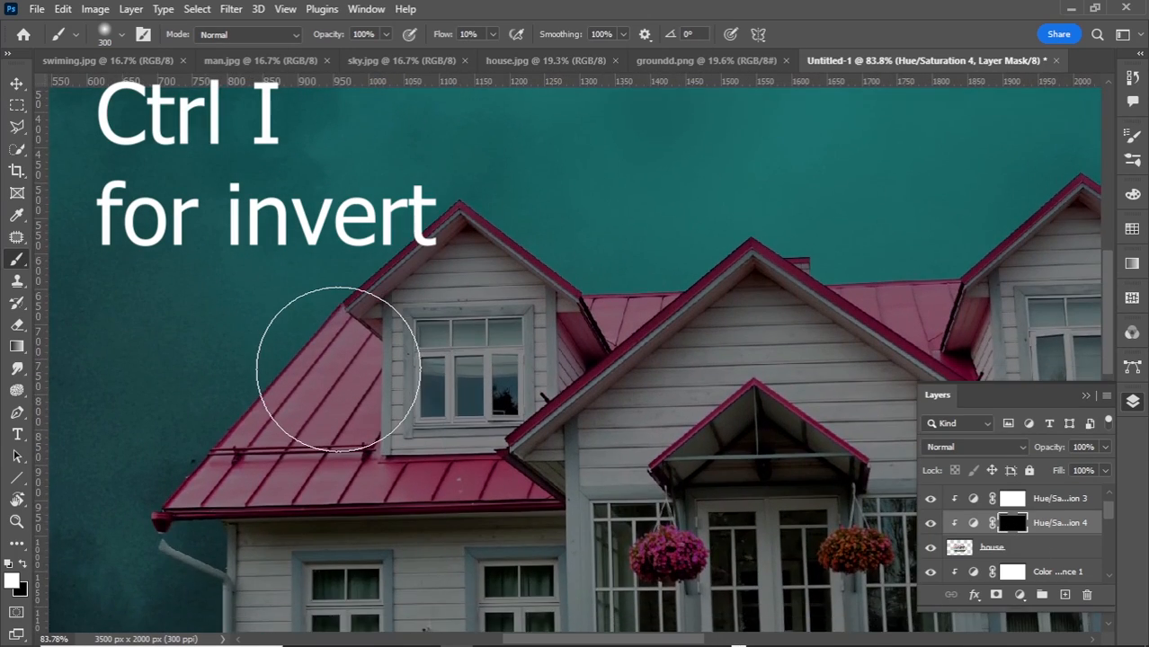
click(492, 34)
drag(484, 54, 575, 54)
mouse_move(328, 342)
mouse_down()
mouse_move(180, 477)
mouse_move(336, 306)
mouse_move(318, 287)
mouse_move(232, 486)
mouse_move(424, 478)
mouse_move(541, 491)
mouse_up()
Step: Recolor the left roof's lower strip and the area beside the dormer using brush sizes from 50 to 80
key(bracketleft)
key(bracketleft)
key(bracketleft)
key(bracketleft)
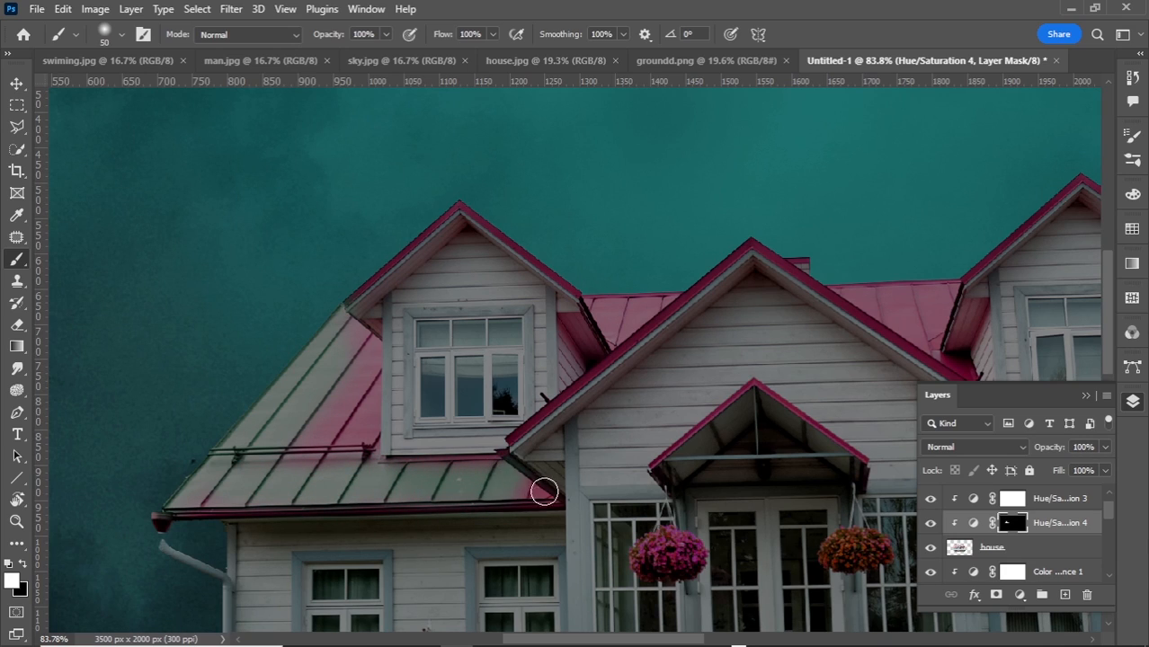
drag(410, 463, 508, 459)
key(bracketleft)
key(bracketright)
key(bracketright)
mouse_move(335, 371)
mouse_down()
mouse_move(309, 445)
mouse_move(369, 444)
mouse_move(365, 340)
mouse_move(331, 429)
mouse_move(288, 451)
mouse_move(360, 449)
mouse_up()
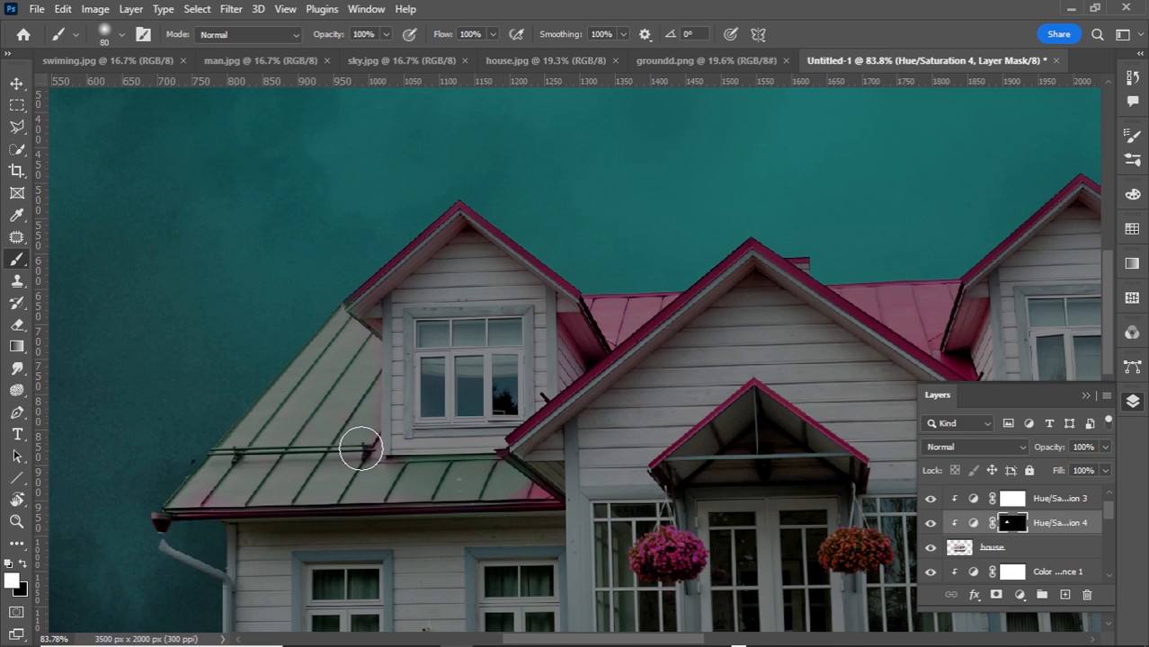
Step: Recolor the roof sections on both sides of the central gable with the size 80 brush
scroll(616, 326, up, 1)
mouse_move(638, 327)
mouse_down()
mouse_move(631, 336)
mouse_move(607, 325)
mouse_up()
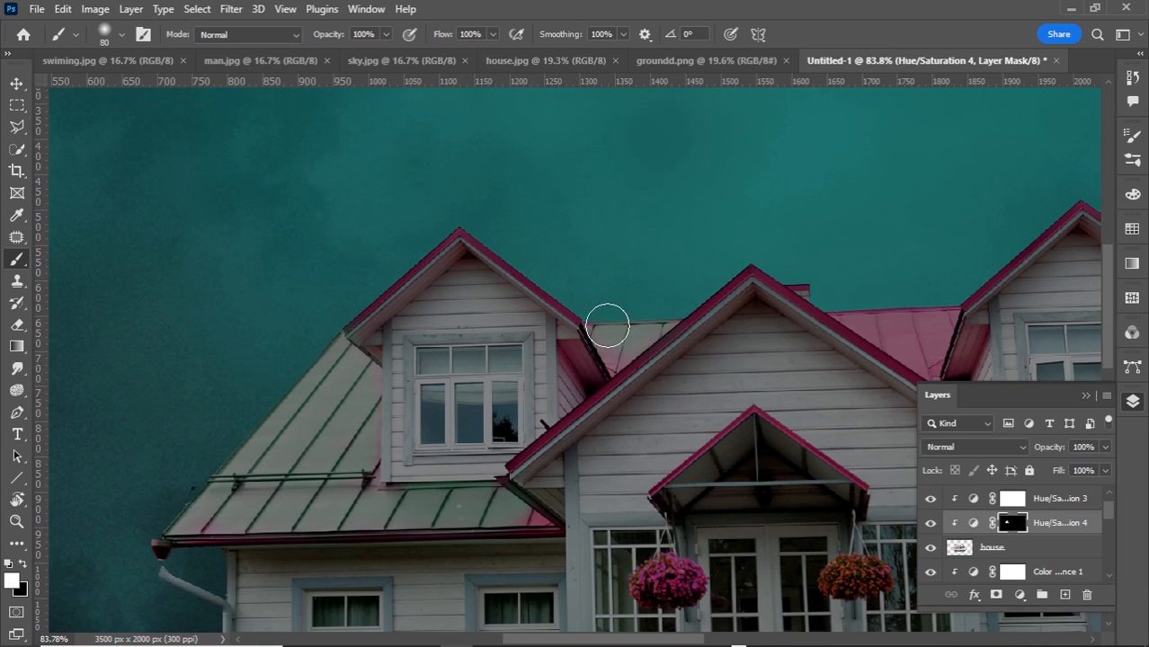
scroll(890, 290, down, 1)
mouse_move(896, 288)
mouse_down()
mouse_move(874, 306)
mouse_move(930, 323)
mouse_move(944, 300)
mouse_move(911, 341)
mouse_up()
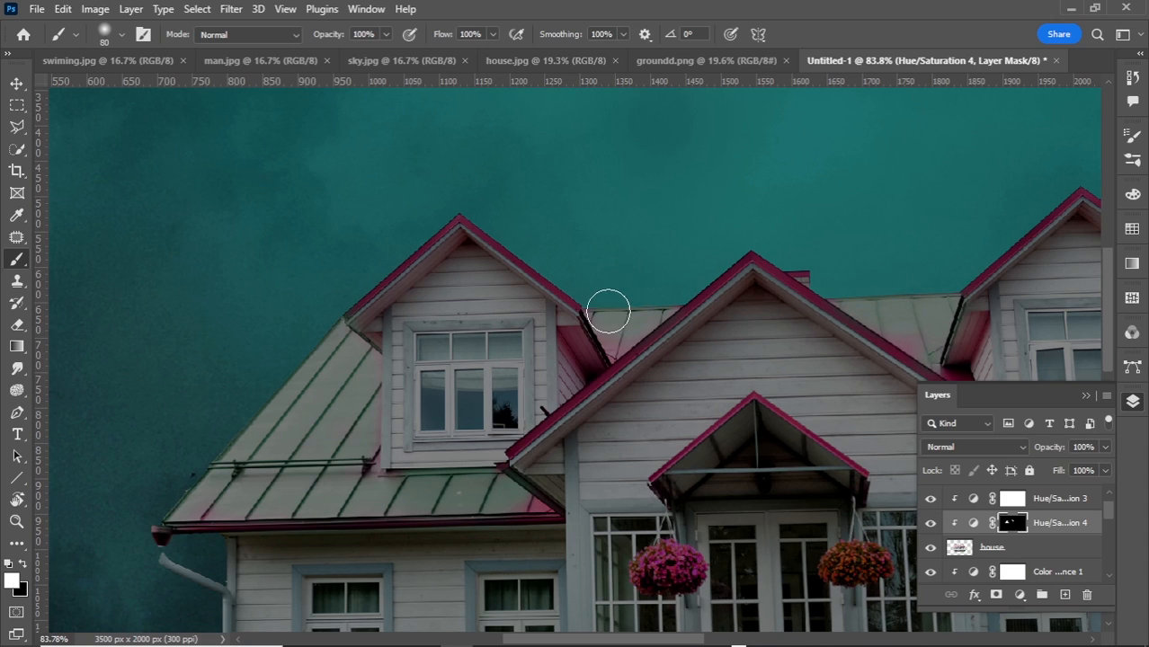
scroll(608, 312, down, 1)
scroll(945, 241, down, 2)
click(912, 255)
Step: Recolor the trim of the left dormer, central gable and entrance canopy with a size 45 brush at 75% opacity and 77% flow
key(bracketleft)
key(bracketleft)
key(bracketleft)
key(bracketleft)
click(386, 34)
click(366, 54)
click(492, 34)
click(472, 54)
mouse_move(428, 157)
mouse_down()
mouse_move(547, 200)
mouse_move(664, 217)
mouse_up()
mouse_move(629, 268)
mouse_down()
mouse_move(494, 390)
mouse_move(712, 216)
mouse_up()
drag(760, 179, 1034, 367)
scroll(880, 324, down, 1)
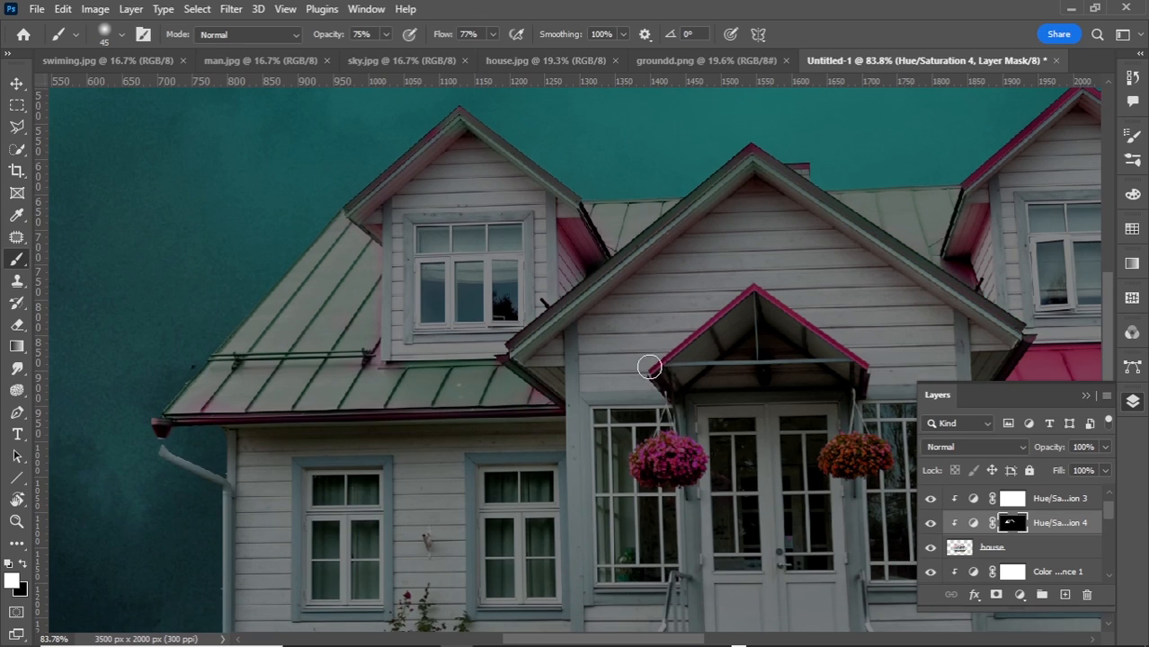
mouse_move(724, 314)
mouse_down()
mouse_move(757, 291)
mouse_move(872, 372)
mouse_up()
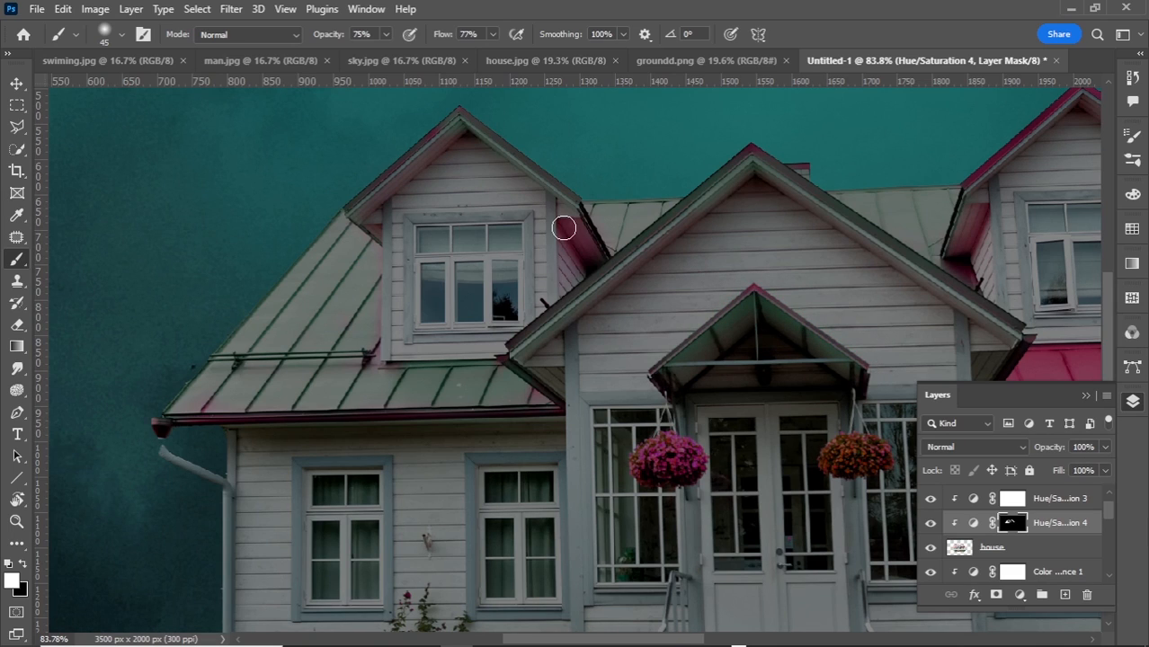
scroll(916, 259, up, 1)
Step: Recolor the right dormer's trim and the eave along the right roof with the size 45 brush
click(1133, 398)
drag(689, 639, 773, 639)
mouse_move(752, 115)
mouse_down()
mouse_move(858, 167)
mouse_move(908, 220)
mouse_up()
drag(769, 423, 1126, 420)
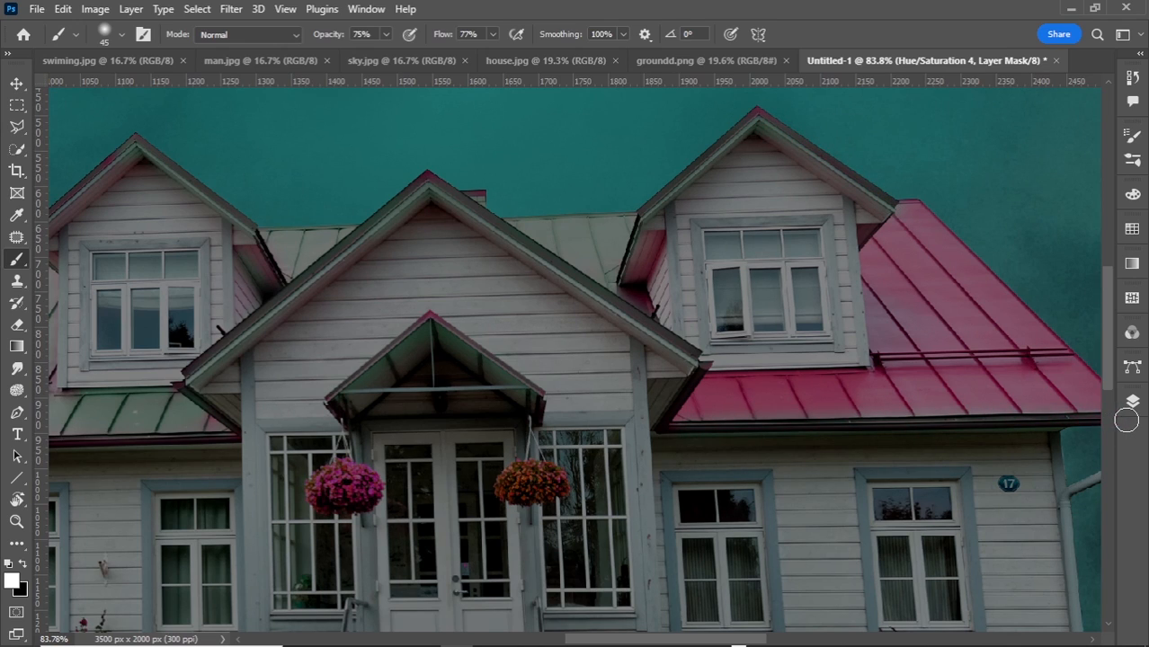
Step: Recolor the right roof slope with a larger white brush at 100% opacity and flow
drag(727, 641, 748, 642)
drag(386, 35, 423, 60)
drag(493, 36, 534, 59)
key(bracketright)
key(bracketright)
key(bracketright)
key(bracketright)
key(bracketright)
key(bracketright)
key(bracketright)
mouse_move(786, 220)
mouse_down()
mouse_move(866, 341)
mouse_move(827, 383)
mouse_move(991, 386)
mouse_move(814, 199)
mouse_move(770, 257)
mouse_move(762, 351)
mouse_up()
mouse_move(607, 400)
mouse_down()
mouse_move(842, 394)
mouse_move(821, 321)
mouse_up()
Step: Touch up the remaining pink on the right roof's lower corner and dormer side, finishing at 75% opacity, 64% flow and size 70
key(bracketleft)
key(bracketleft)
key(bracketleft)
key(bracketleft)
key(bracketleft)
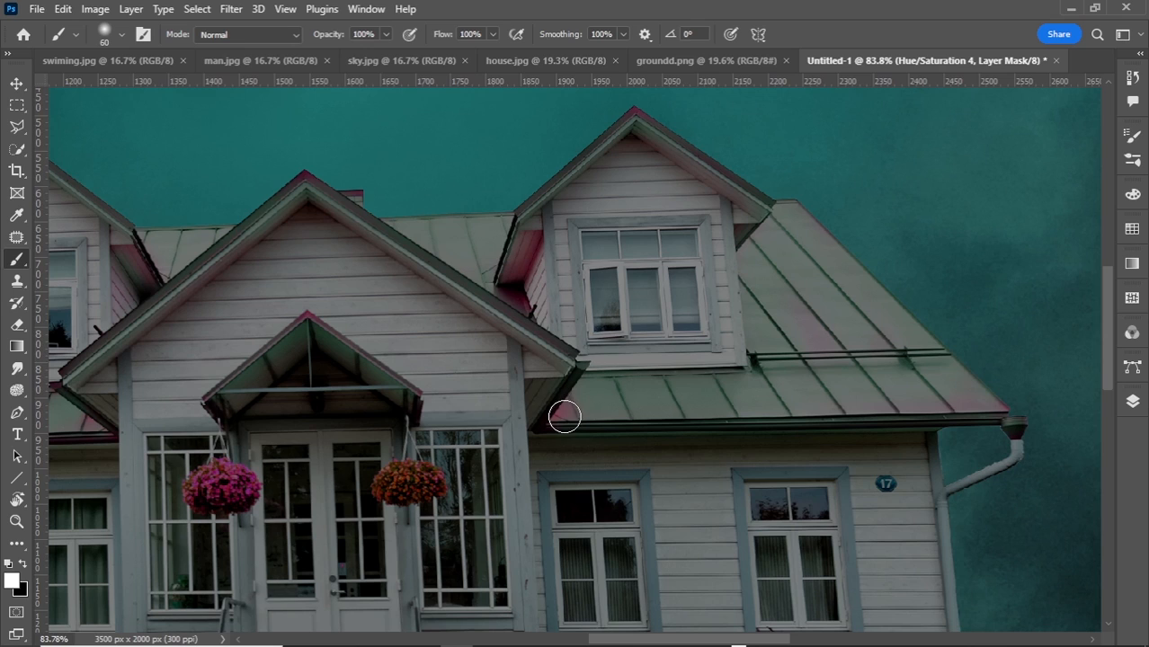
drag(387, 35, 378, 60)
drag(494, 35, 482, 141)
key(bracketleft)
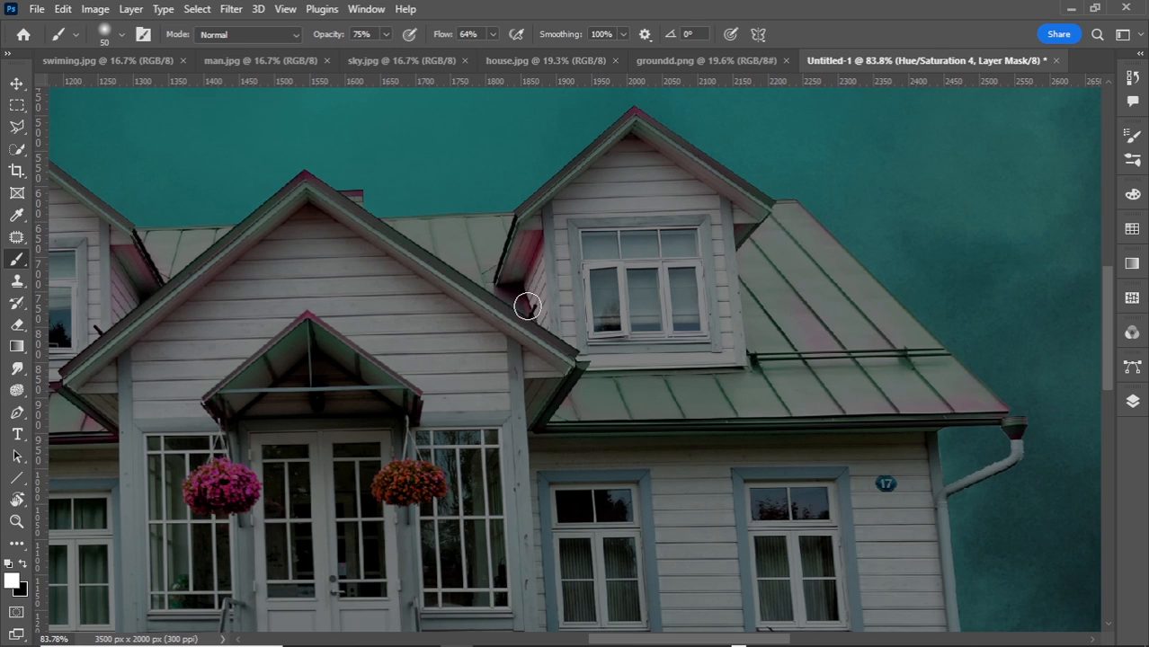
key(bracketright)
key(bracketright)
scroll(592, 337, down, 3)
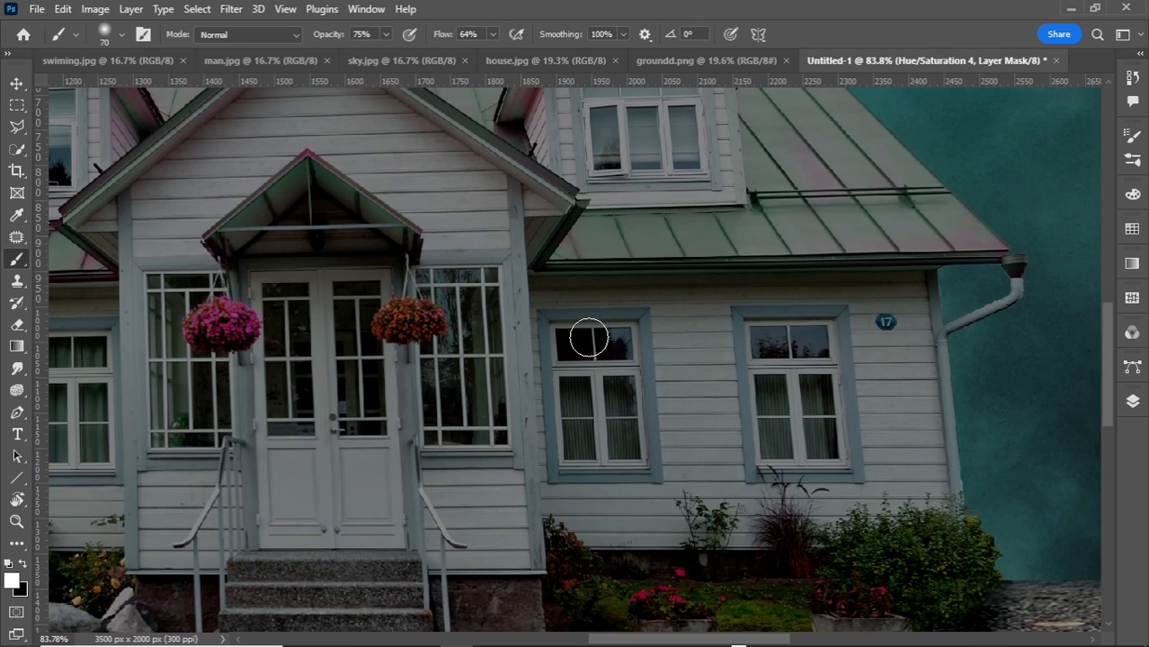
scroll(589, 342, down, 4)
click(1134, 400)
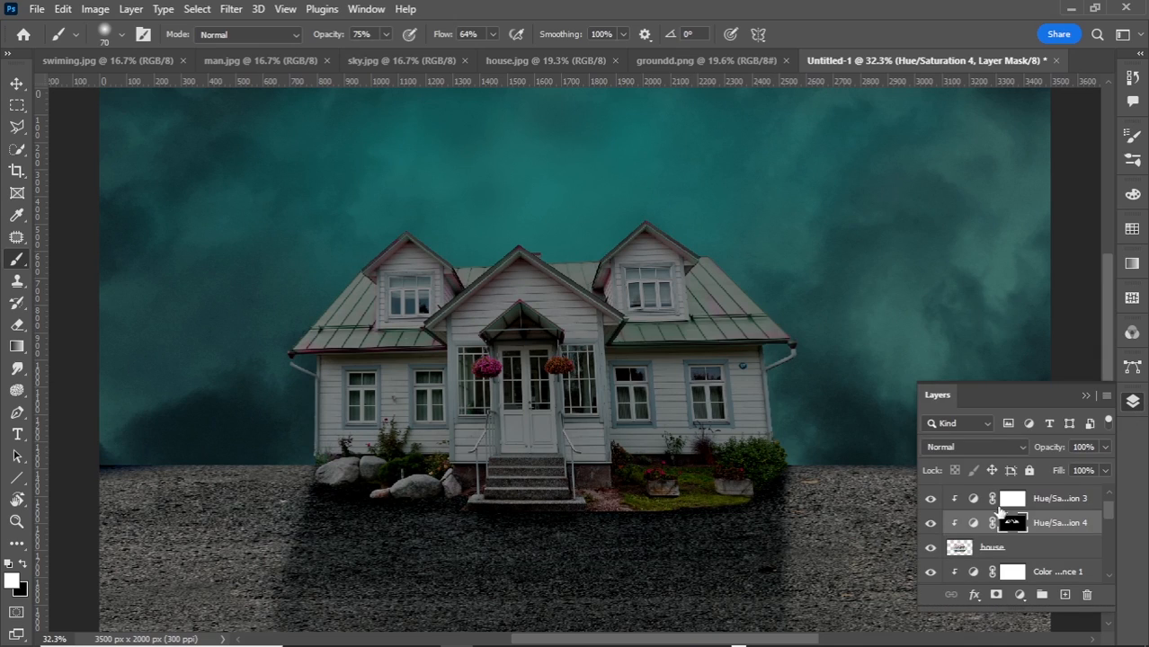
Step: Compare the roof with and without the Hue/Saturation 4 adjustment, and add a clipped layer named light directly above the house layer
click(932, 525)
click(932, 525)
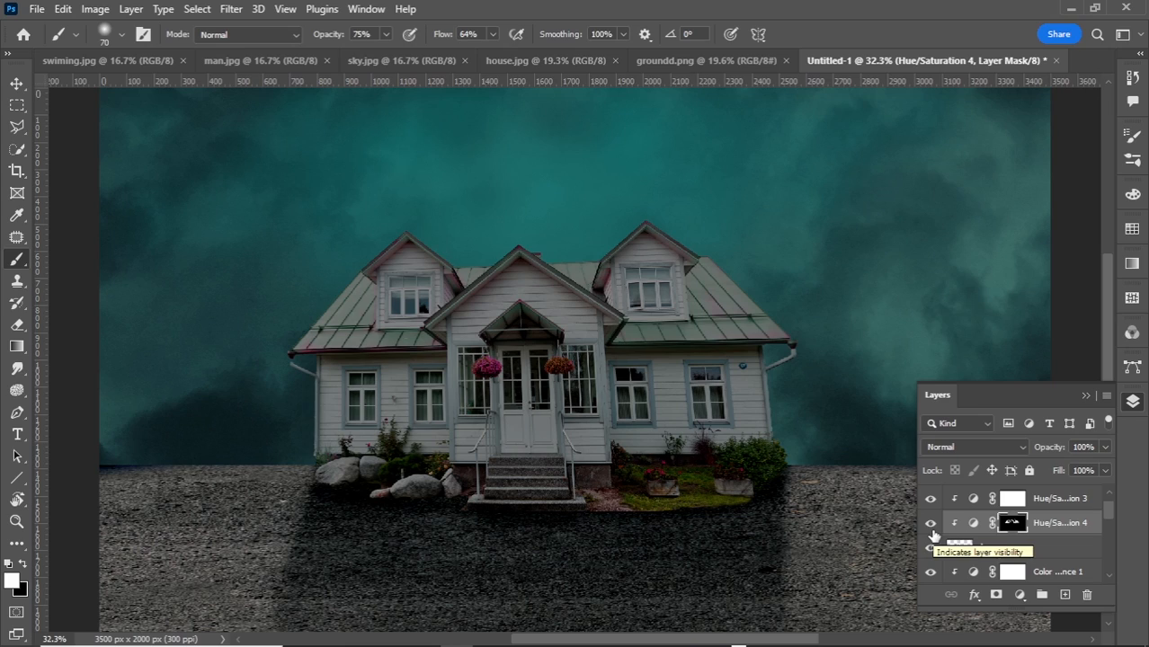
click(1031, 550)
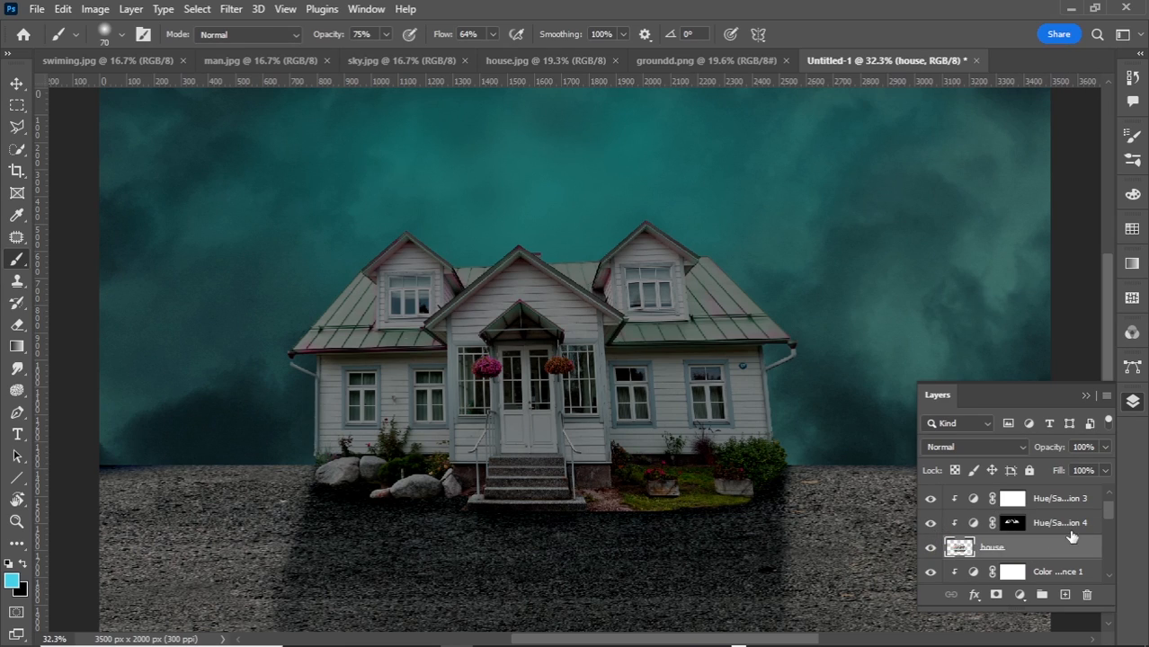
click(1065, 595)
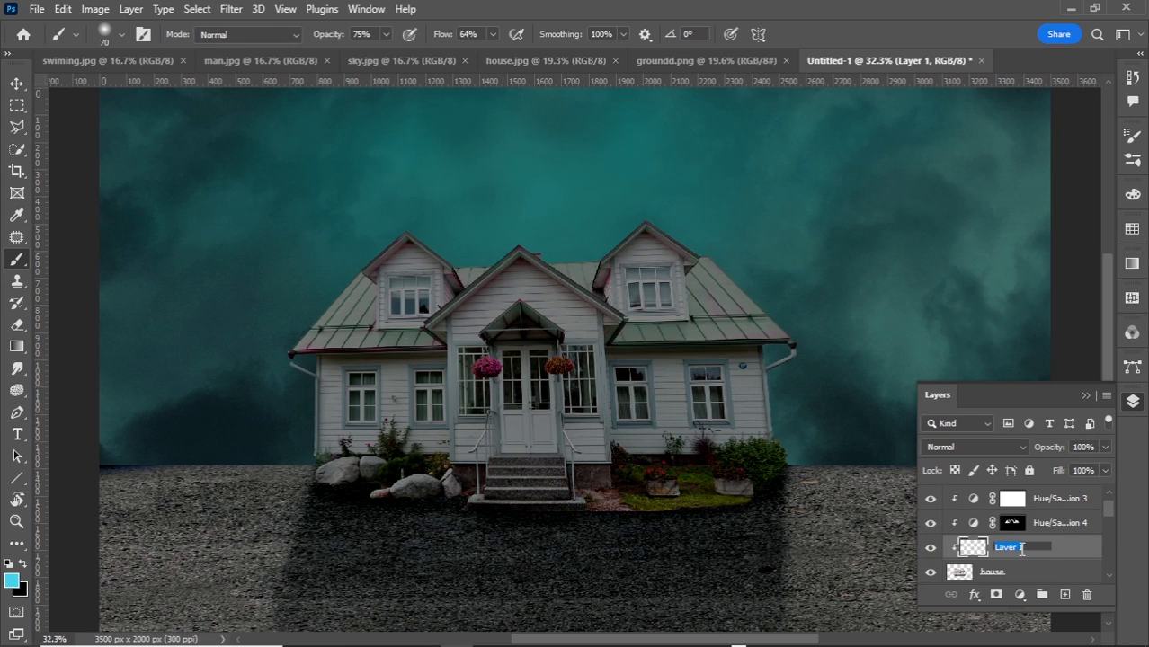
key(Return)
Step: Paint out the pink on the entrance canopy's trim on the Hue/Saturation 4 mask with a size 35 brush
scroll(501, 328, up, 6)
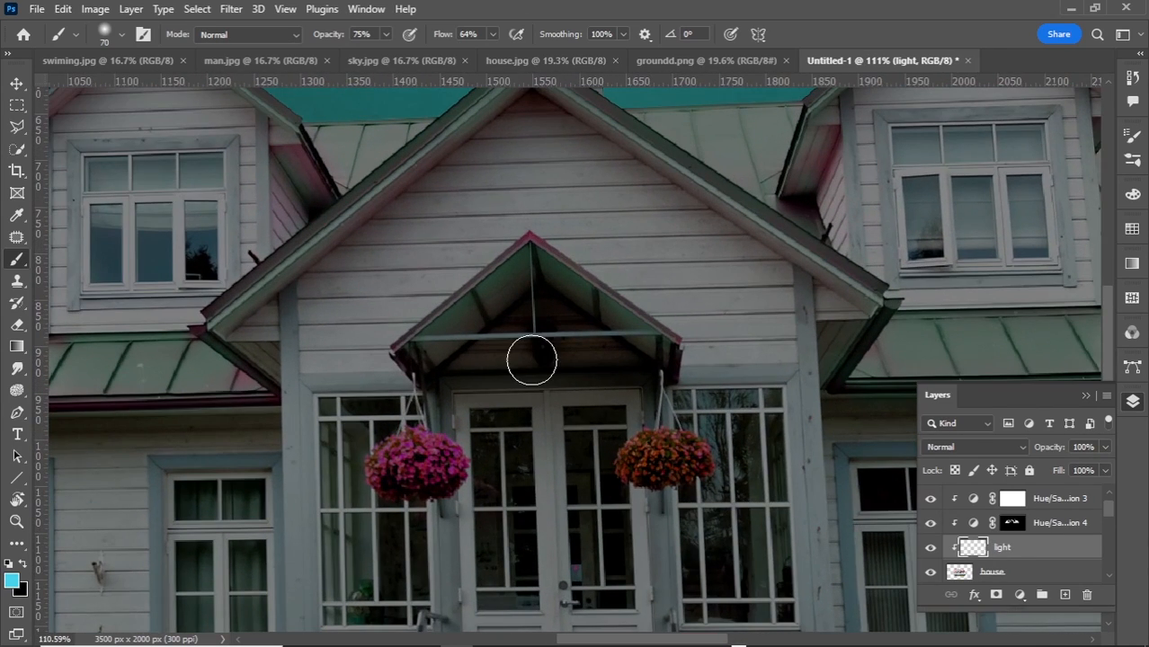
click(1024, 529)
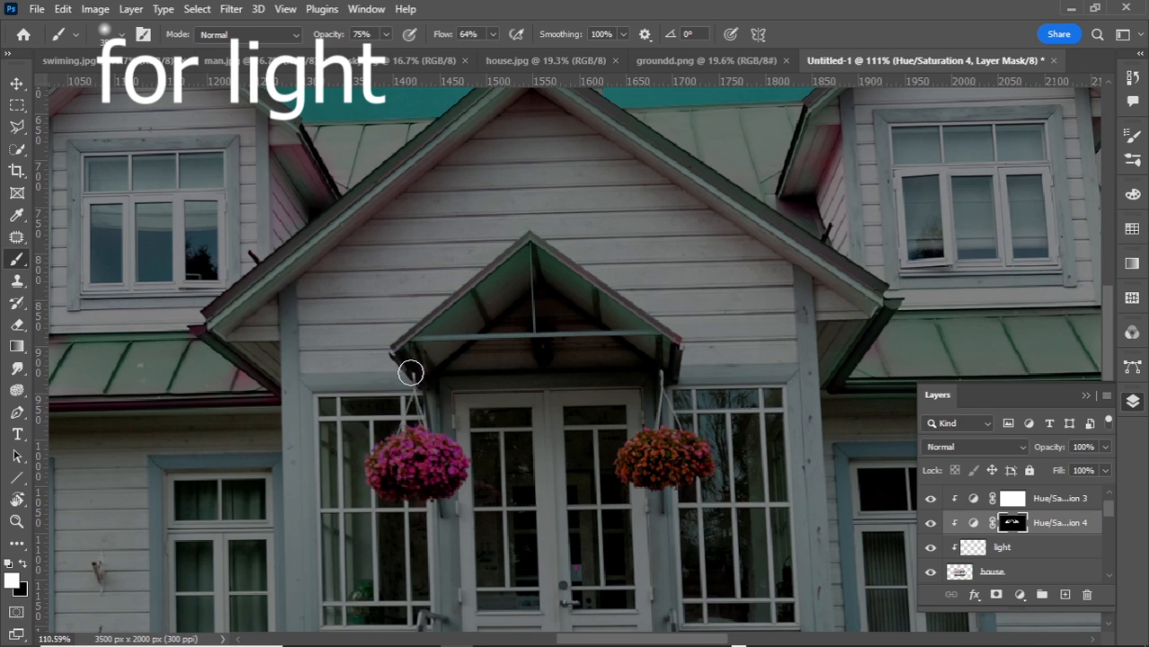
Step: Paint a white spot on the canopy lamp on the light layer with a size 10 brush at 100% opacity and flow
click(1008, 554)
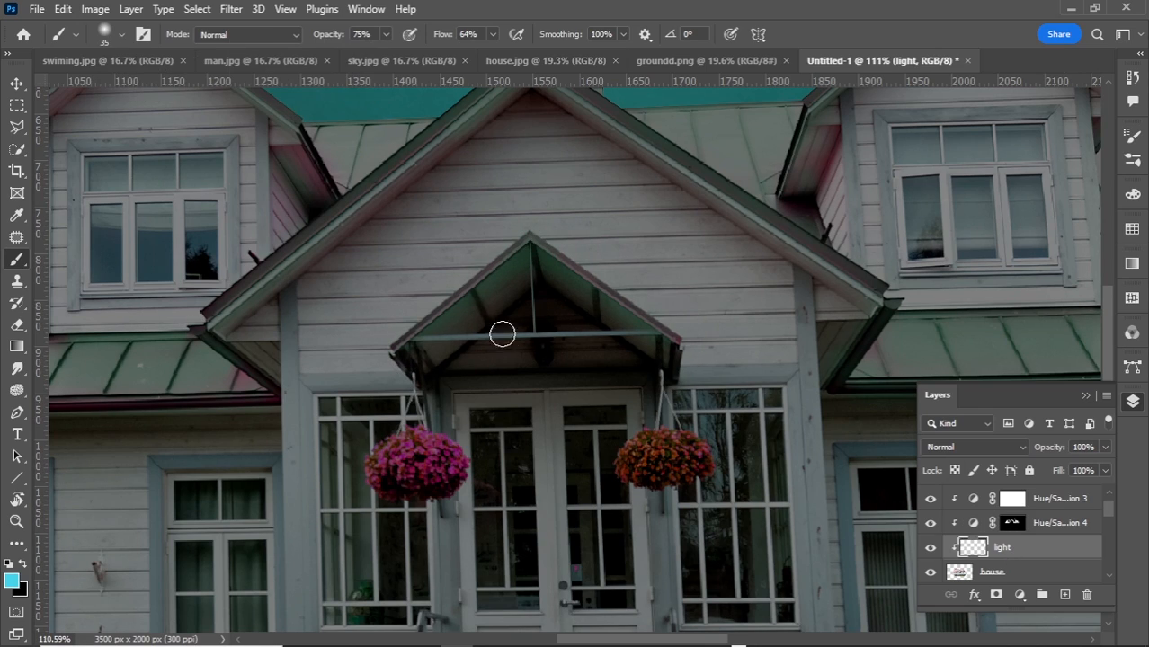
click(4, 565)
scroll(539, 360, up, 5)
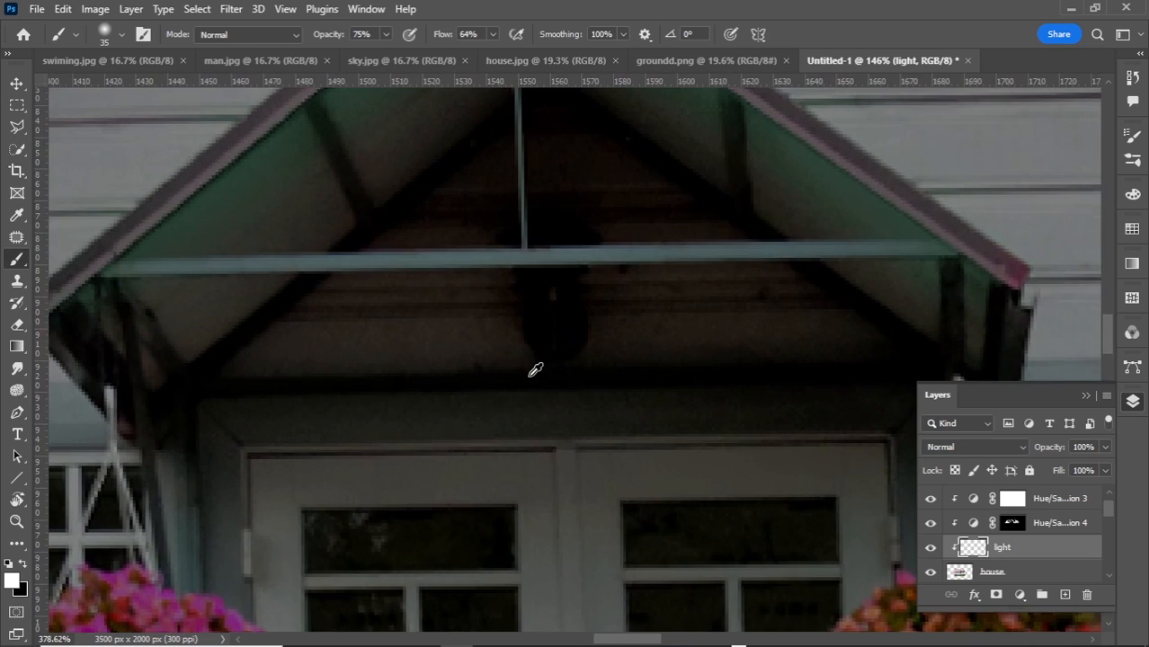
key(bracketleft)
key(bracketleft)
key(bracketleft)
key(bracketleft)
click(386, 35)
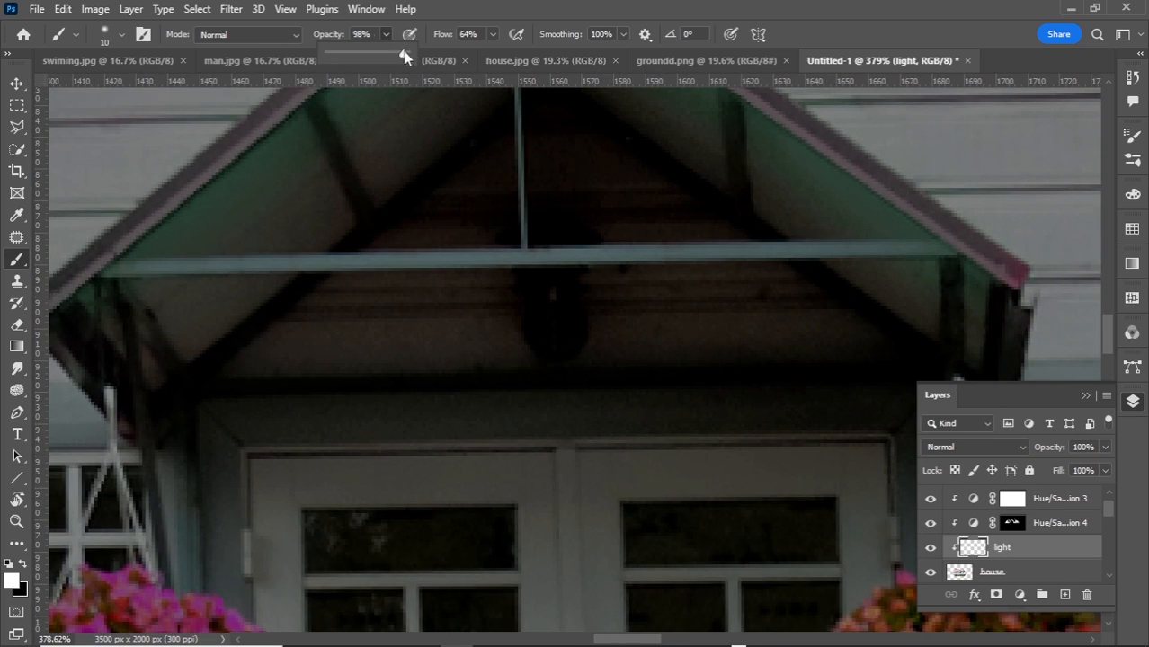
drag(392, 52, 413, 52)
click(493, 34)
click(552, 298)
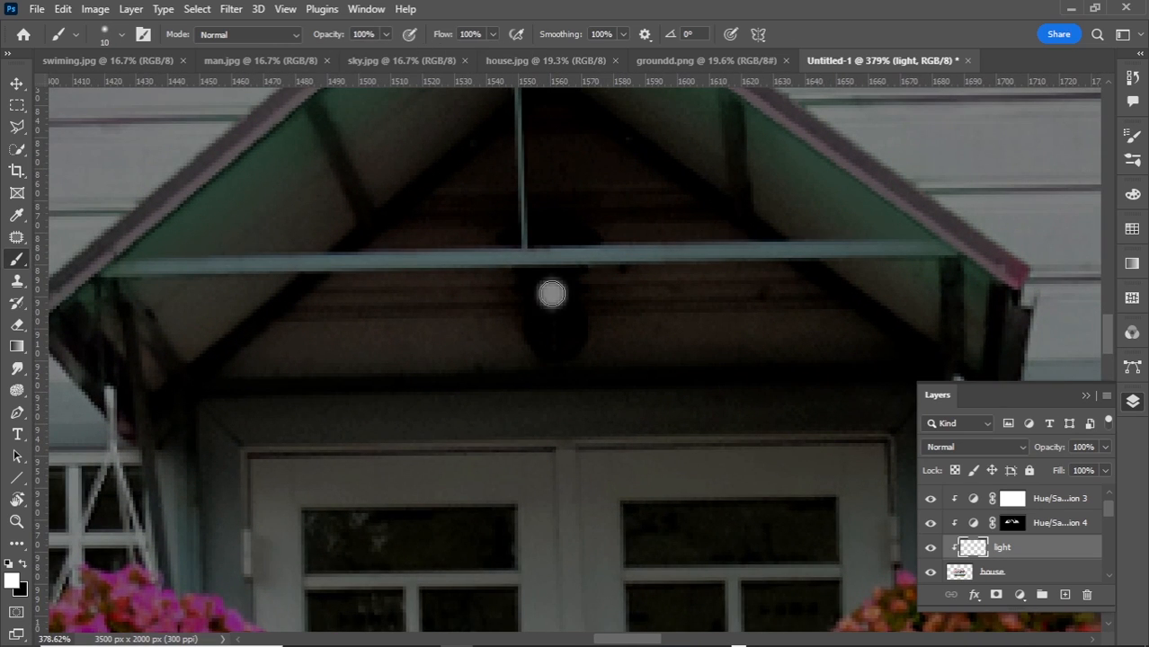
Step: Build up the lamp's white glow with brush sizes up to 30 and undo the last dab
key(bracketright)
key(bracketright)
click(552, 294)
click(552, 294)
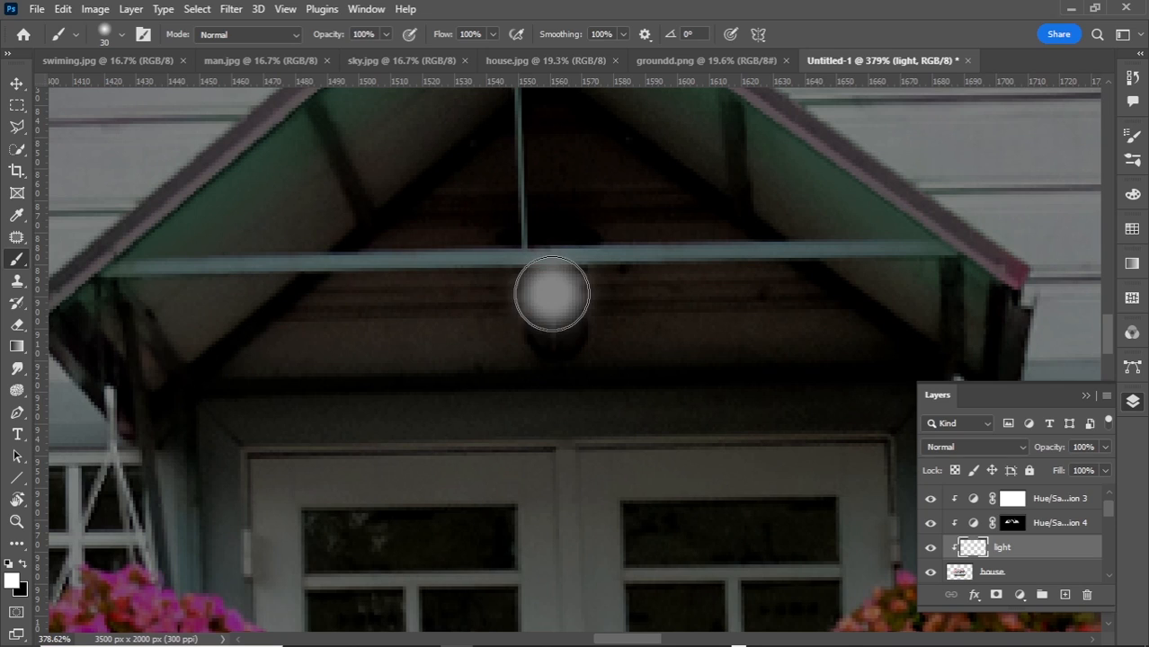
click(552, 294)
key(ctrl+z)
Step: Add a softer halo around the lamp with a white brush enlarged to size 100 at 47% opacity and 39% flow
key(bracketright)
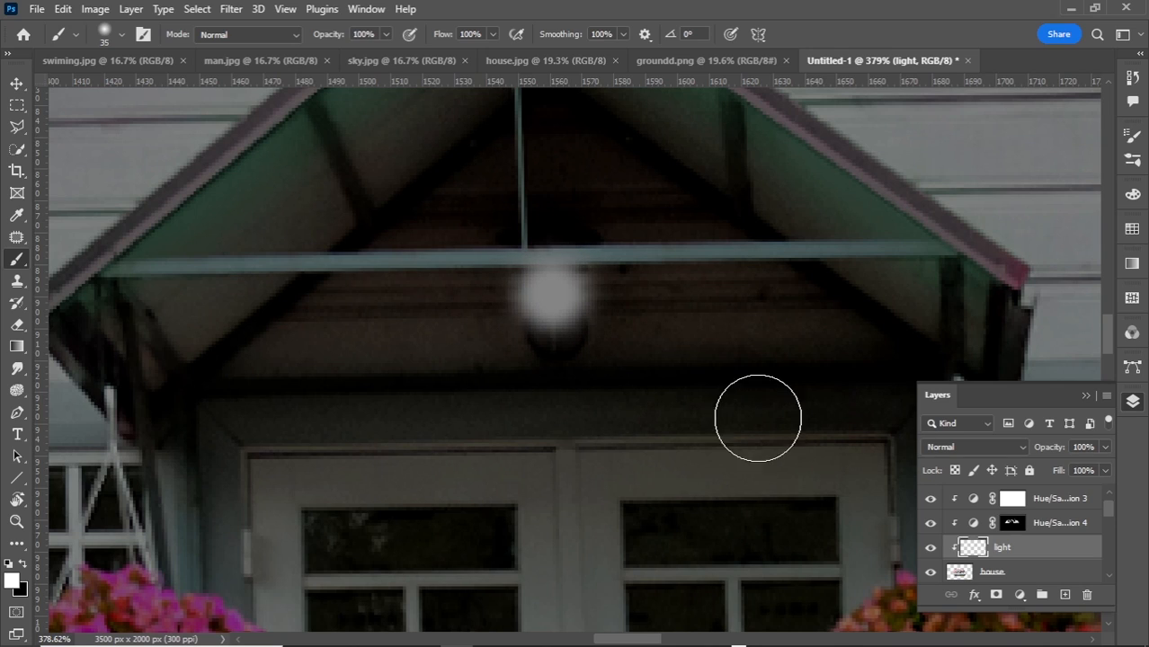
click(385, 34)
drag(388, 53, 368, 53)
drag(491, 34, 456, 52)
click(386, 34)
key(bracketright)
key(bracketright)
key(bracketright)
key(bracketright)
key(bracketright)
key(bracketright)
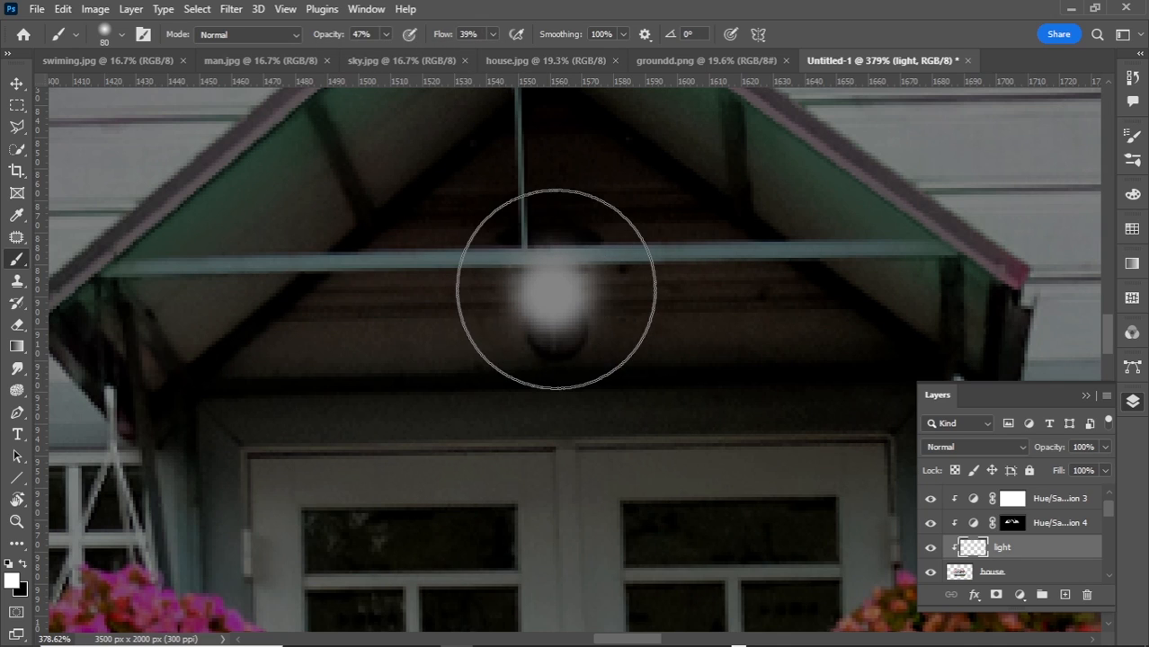
Step: Spread a fainter glow around the lamp with a size 150 white brush at 19% opacity and 22% flow
click(386, 34)
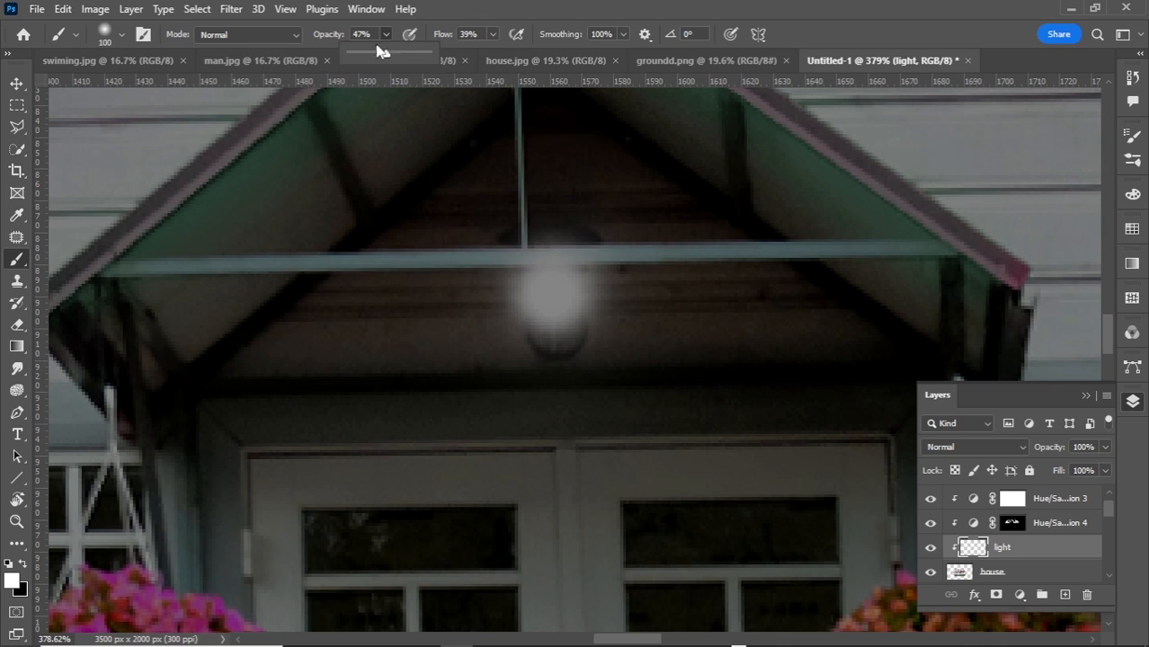
drag(386, 53, 372, 53)
click(492, 35)
drag(493, 53, 485, 53)
click(386, 34)
drag(371, 53, 360, 53)
click(492, 34)
drag(485, 53, 479, 53)
key(bracketright)
key(bracketright)
scroll(551, 297, down, 12)
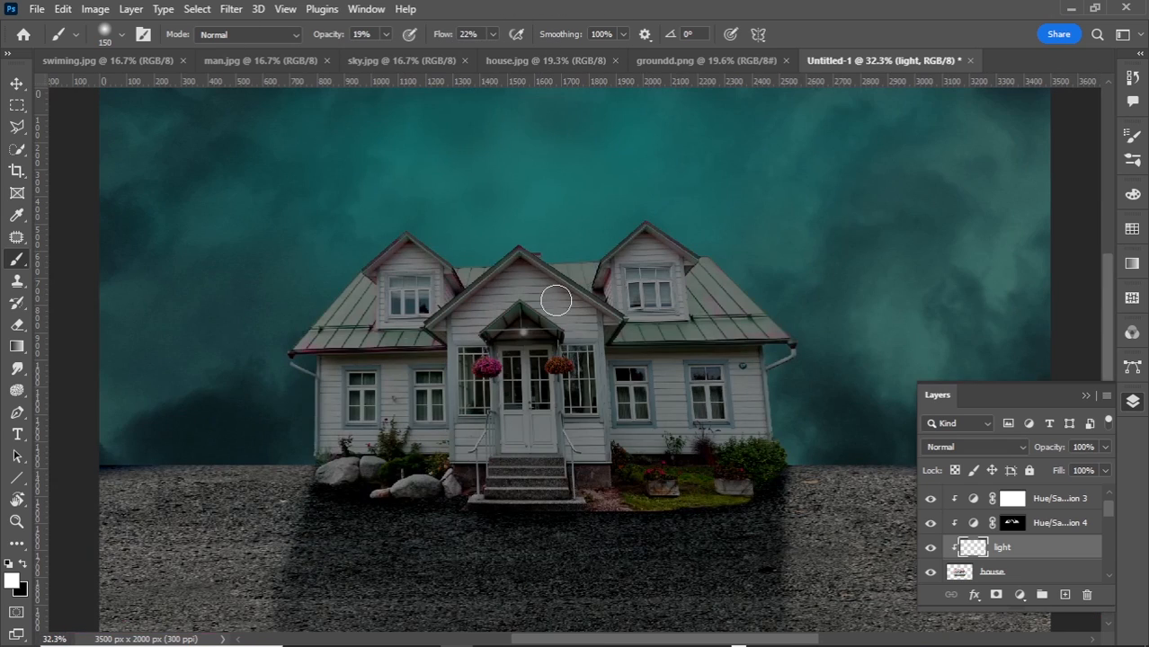
Step: Brush faint white light over the canopy, front door and entrance steps, reducing the brush size to 125
scroll(535, 314, up, 6)
scroll(544, 432, down, 2)
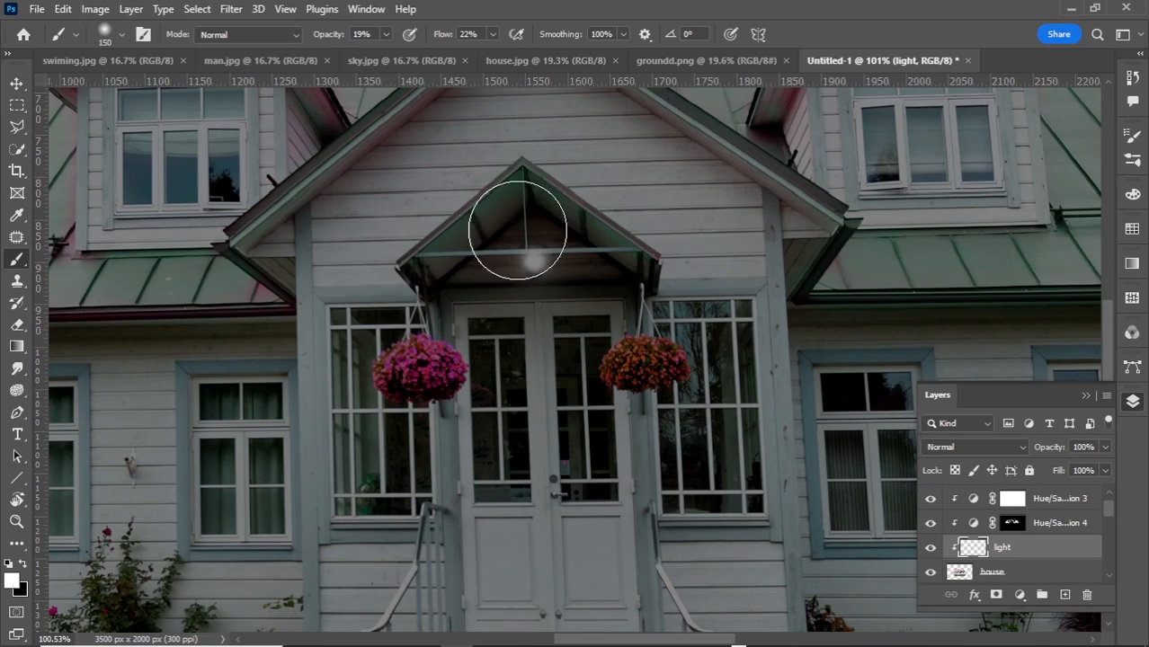
scroll(545, 419, down, 2)
scroll(553, 517, down, 3)
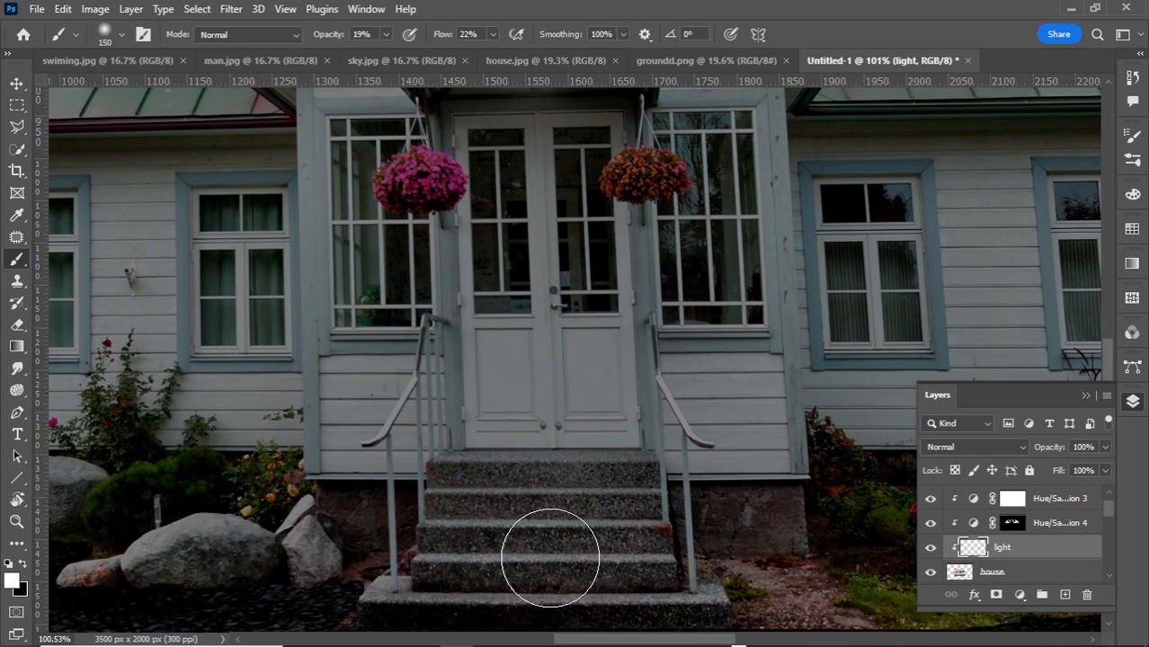
scroll(548, 336, up, 4)
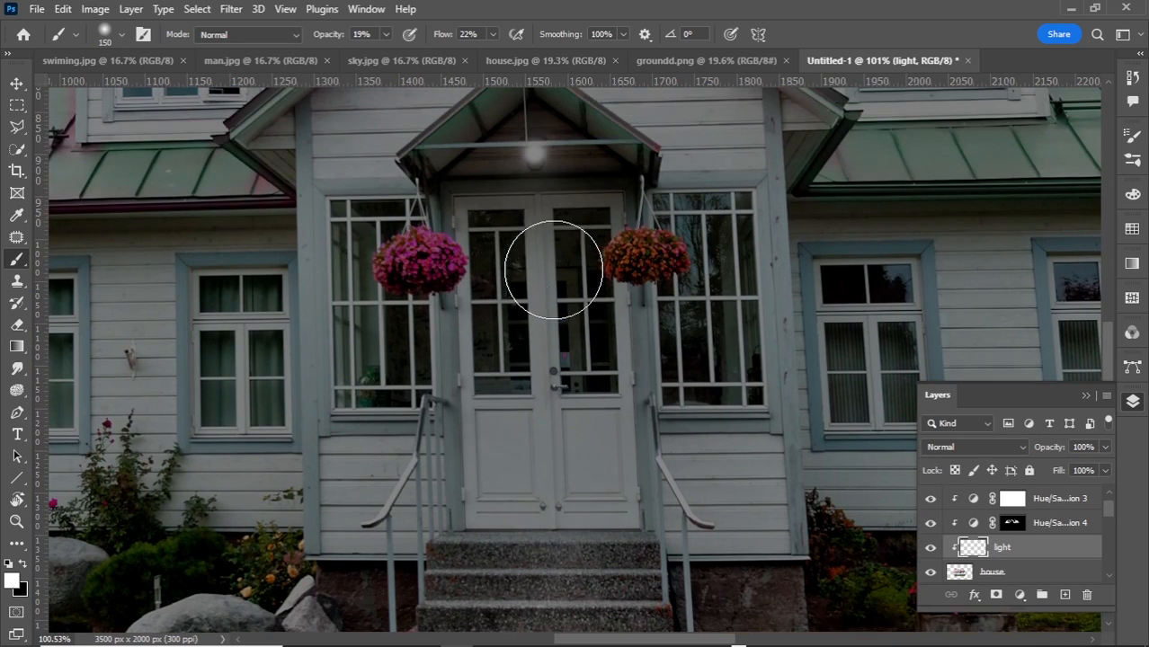
key(bracketleft)
scroll(507, 115, up, 1)
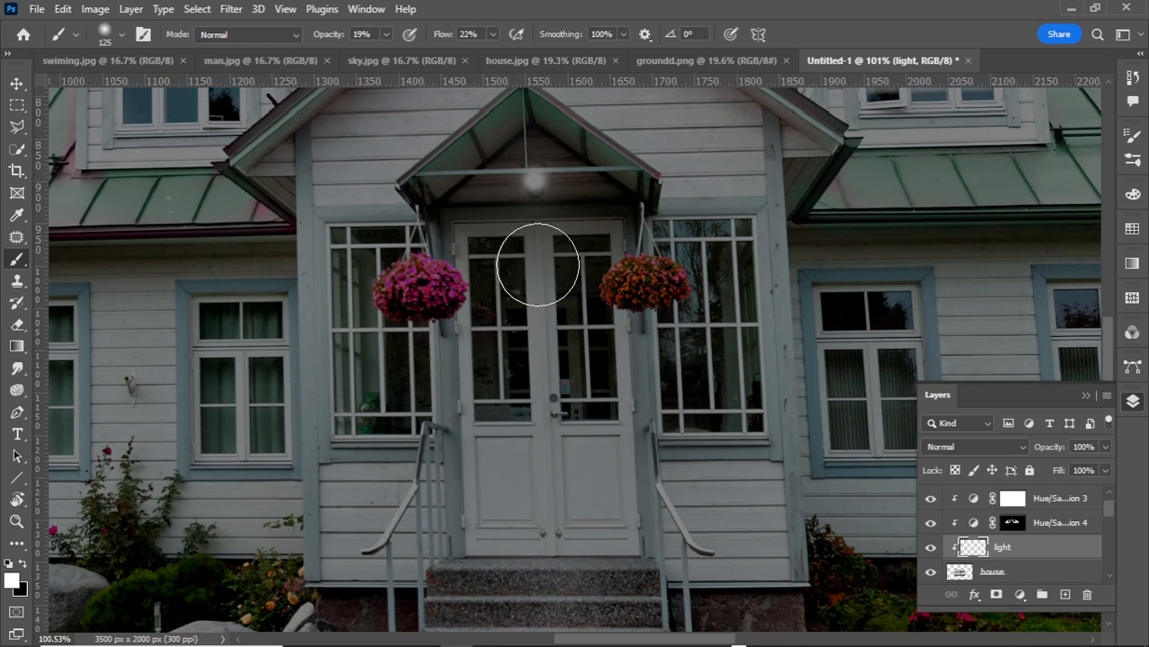
scroll(549, 378, down, 1)
scroll(551, 401, down, 2)
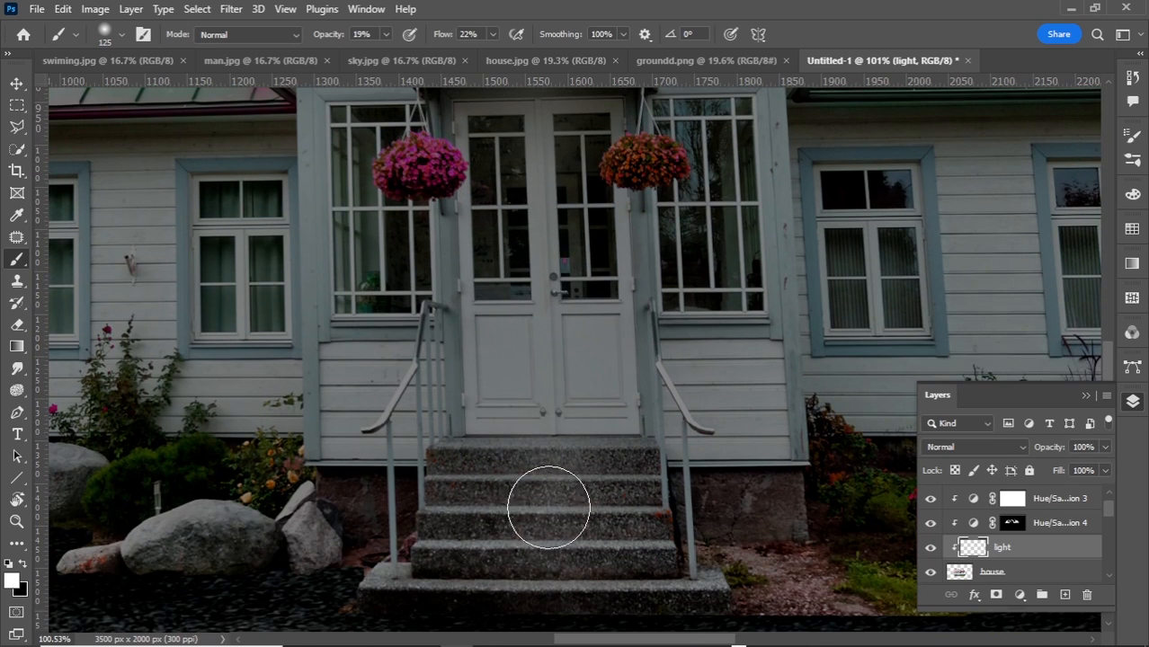
key(ctrl+0)
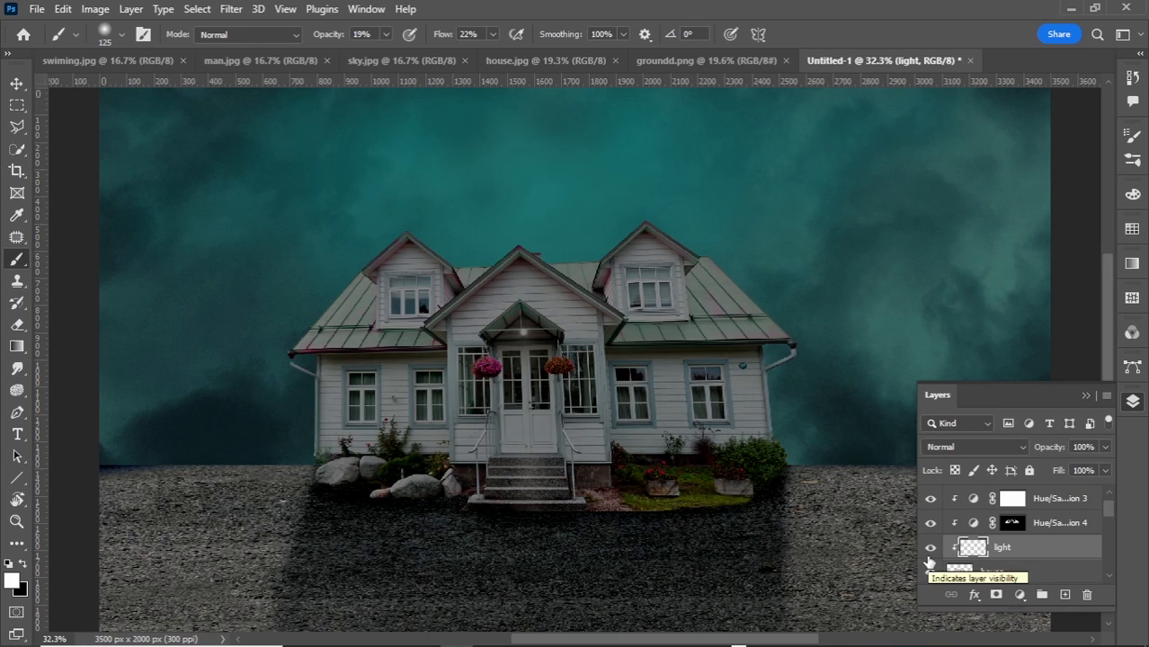
Step: Add a clipped layer named window light above the light layer and set the foreground color to orange ed832d
click(1064, 596)
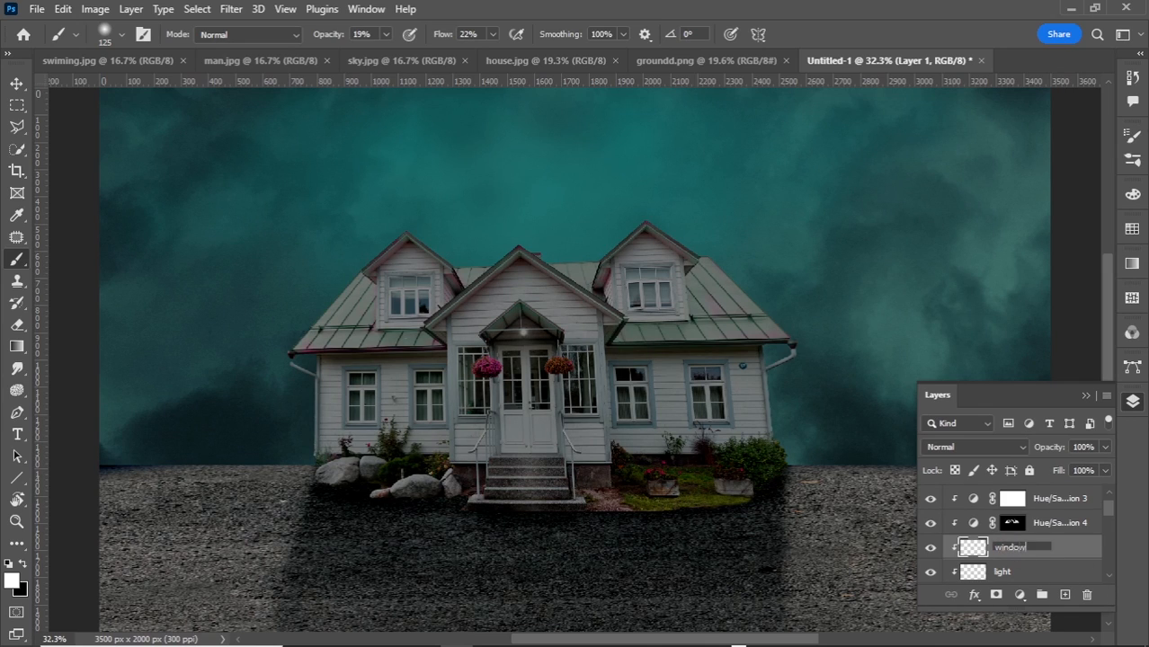
key(Return)
scroll(683, 410, up, 8)
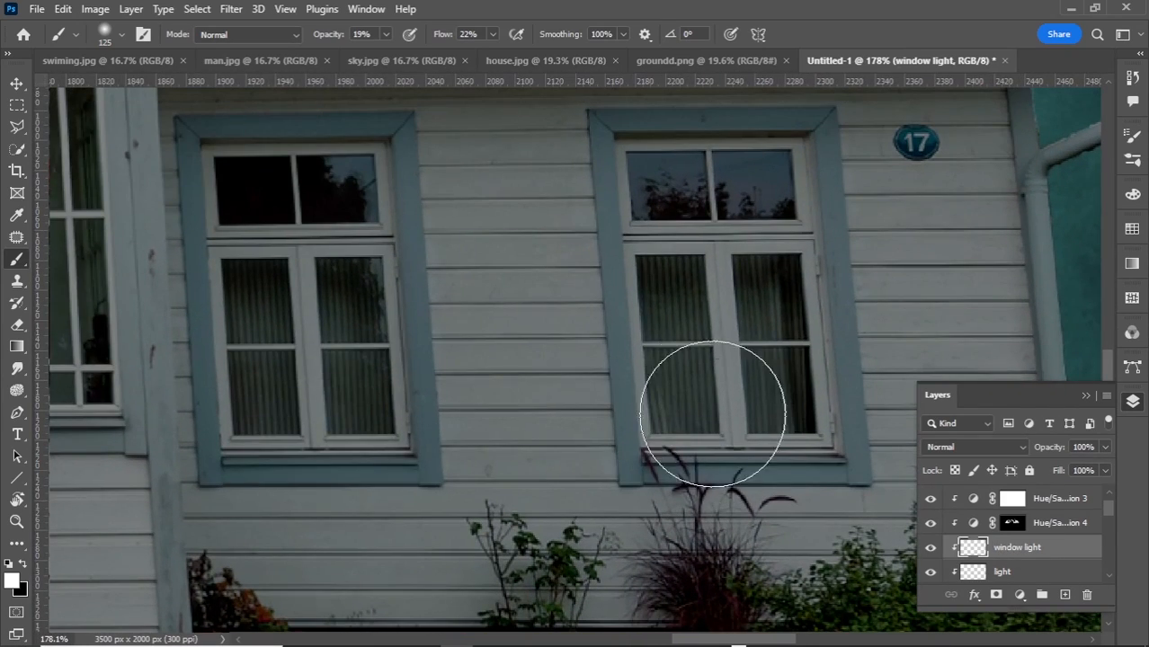
click(12, 581)
click(804, 84)
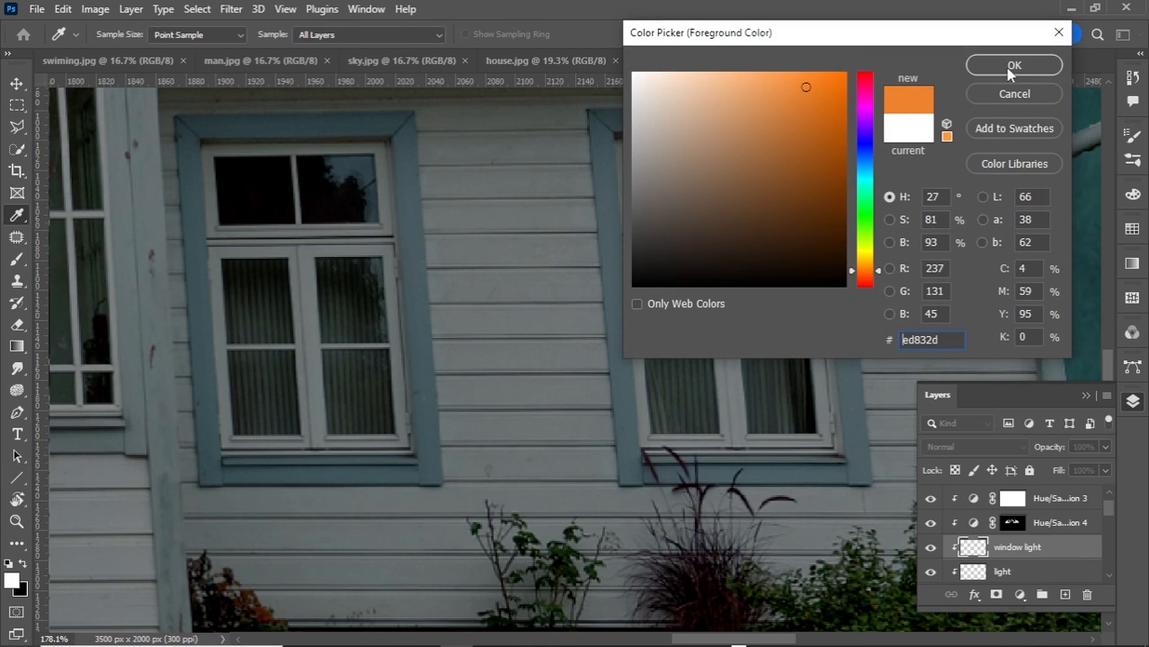
click(1011, 67)
Step: Select the four lower panes of the rightmost ground-floor window with the Polygonal Lasso, excluding the bars, and fill them with orange
click(16, 127)
click(52, 144)
scroll(715, 313, up, 2)
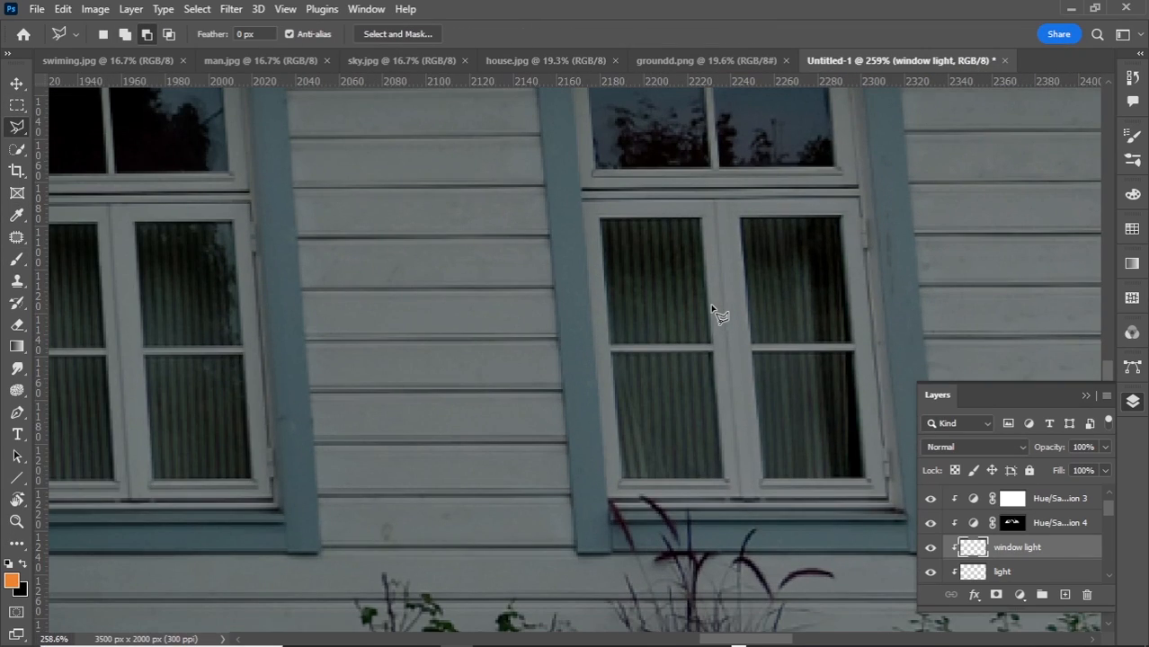
click(866, 477)
click(607, 226)
click(611, 344)
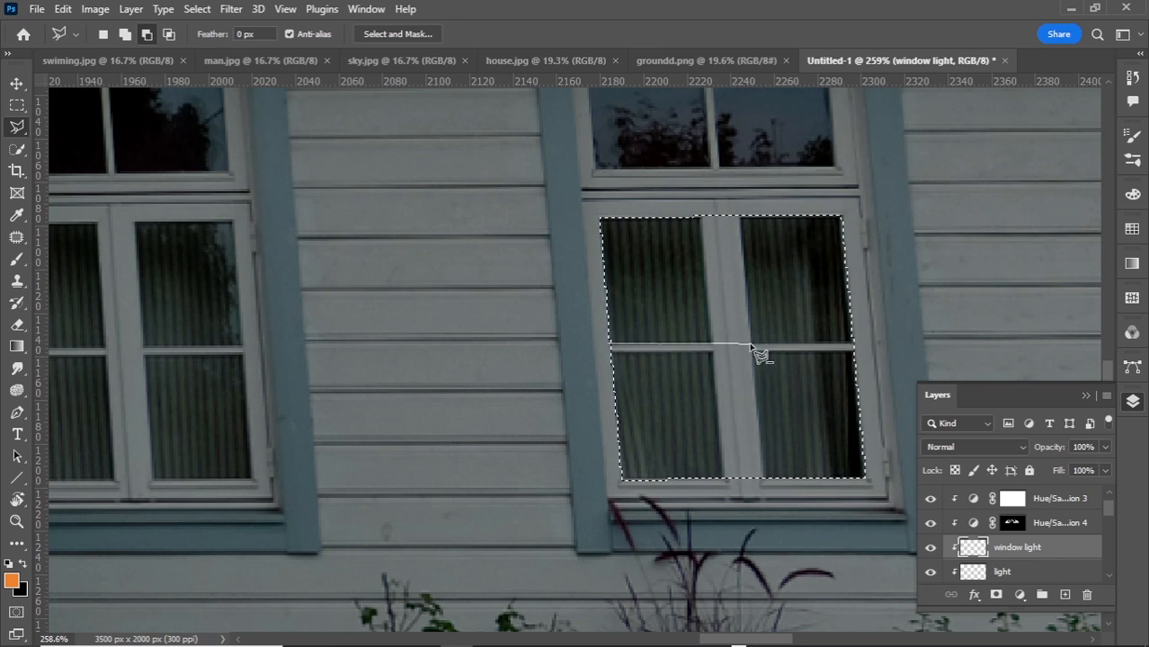
click(610, 345)
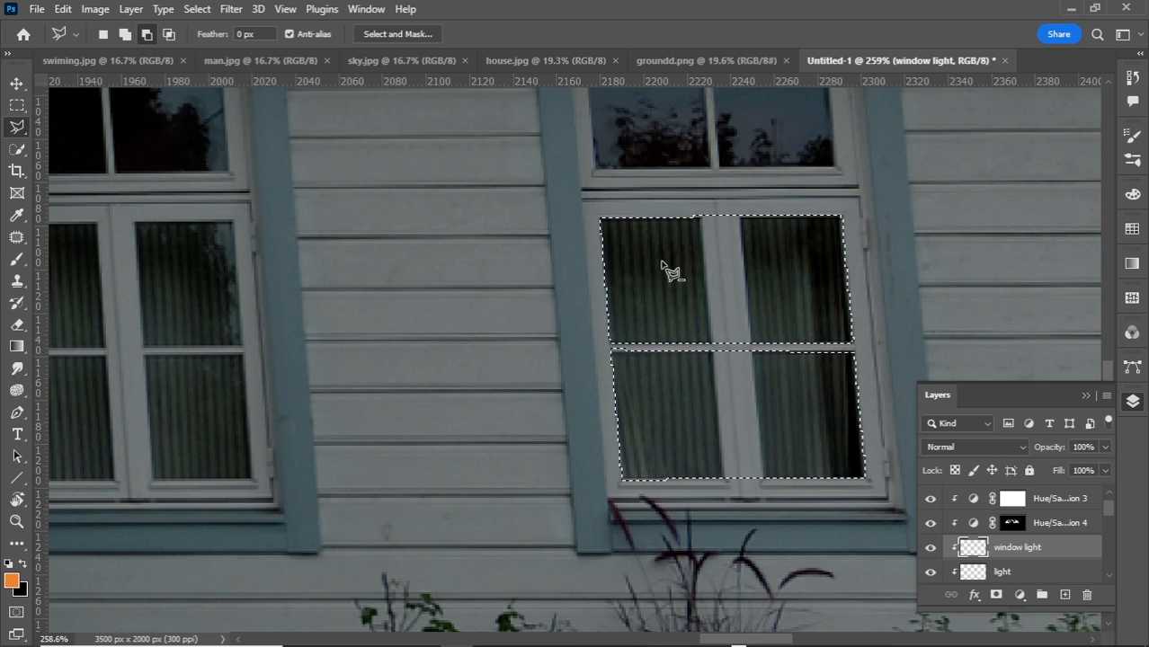
click(741, 216)
click(702, 215)
key(alt+BackSpace)
key(ctrl+0)
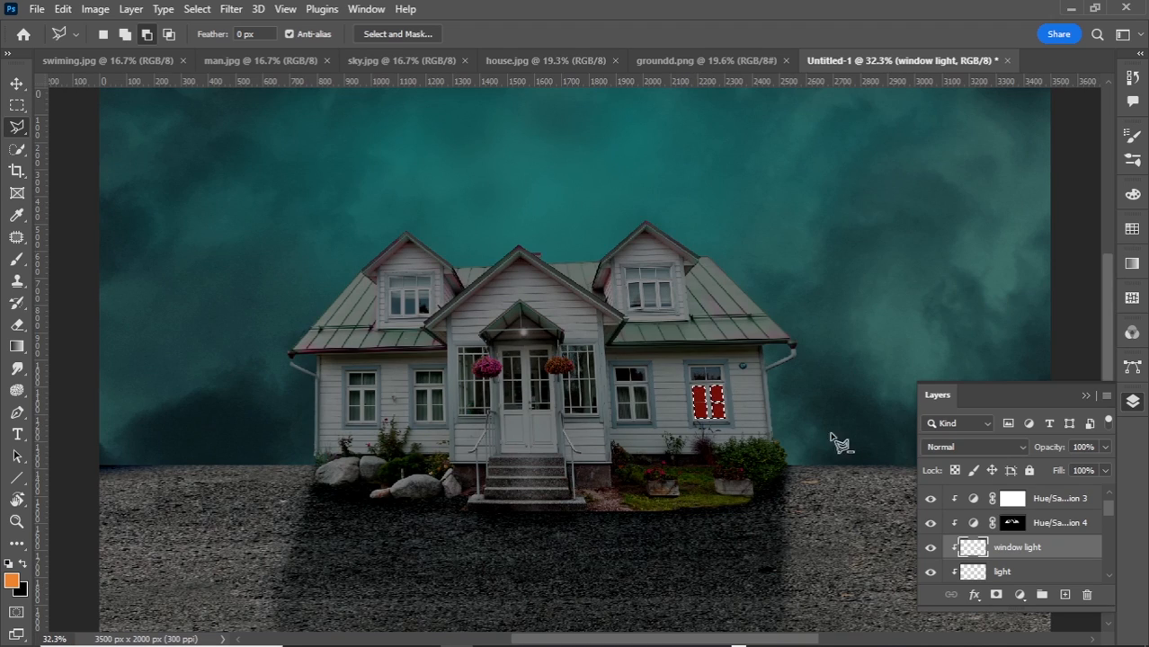
Step: Set the window light layer to Color Dodge at 88% opacity and clear the selection
click(1004, 446)
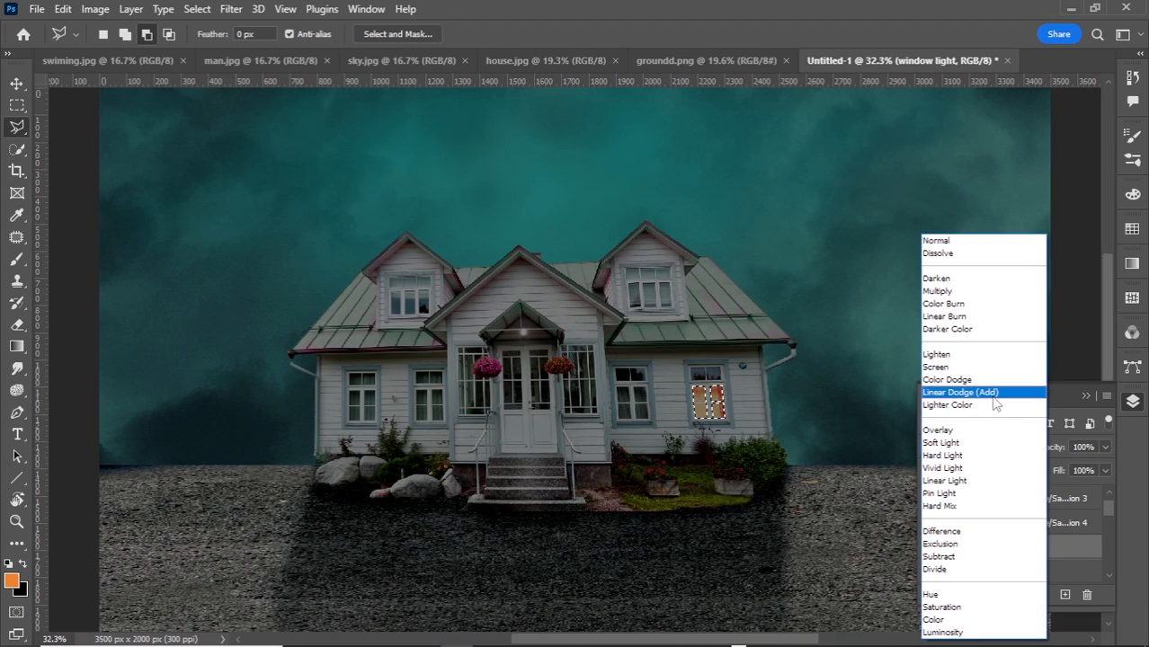
click(994, 382)
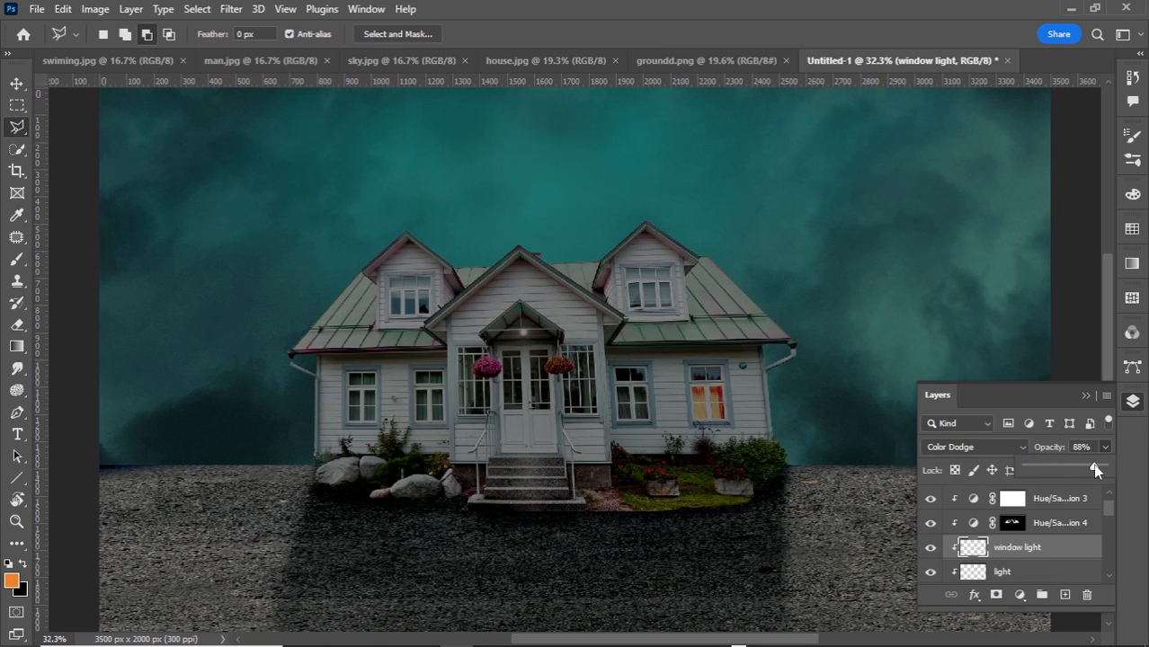
Step: Select the four lower panes of the window just right of the entrance, excluding the bars, fill them with orange and deselect
scroll(607, 423, up, 5)
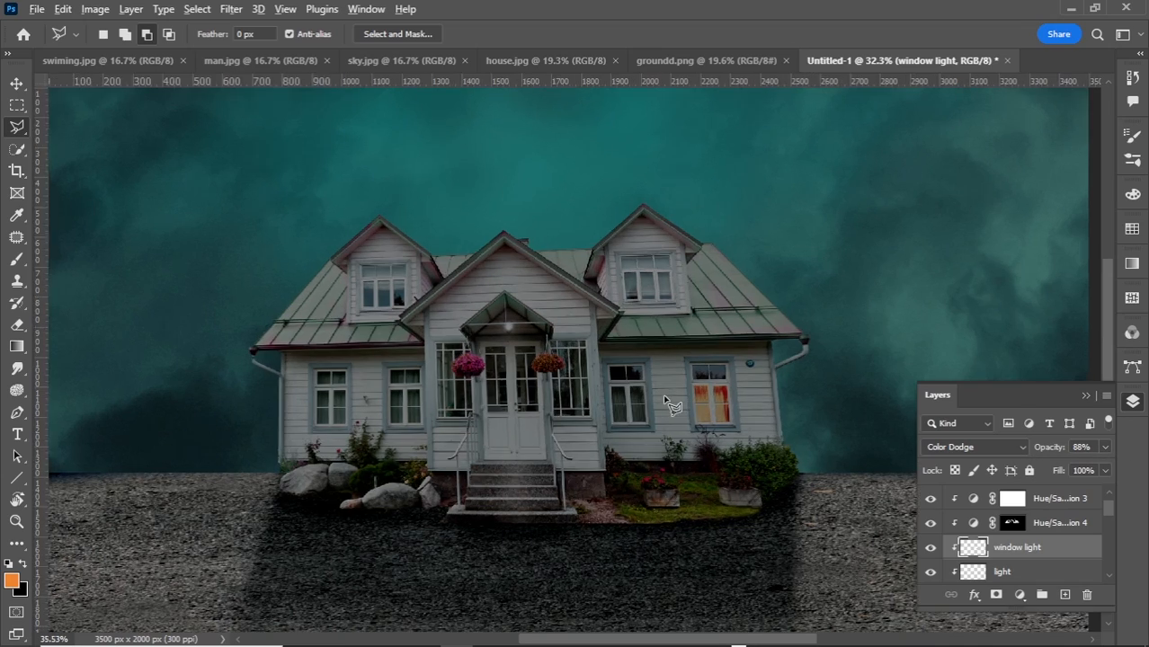
scroll(602, 430, up, 5)
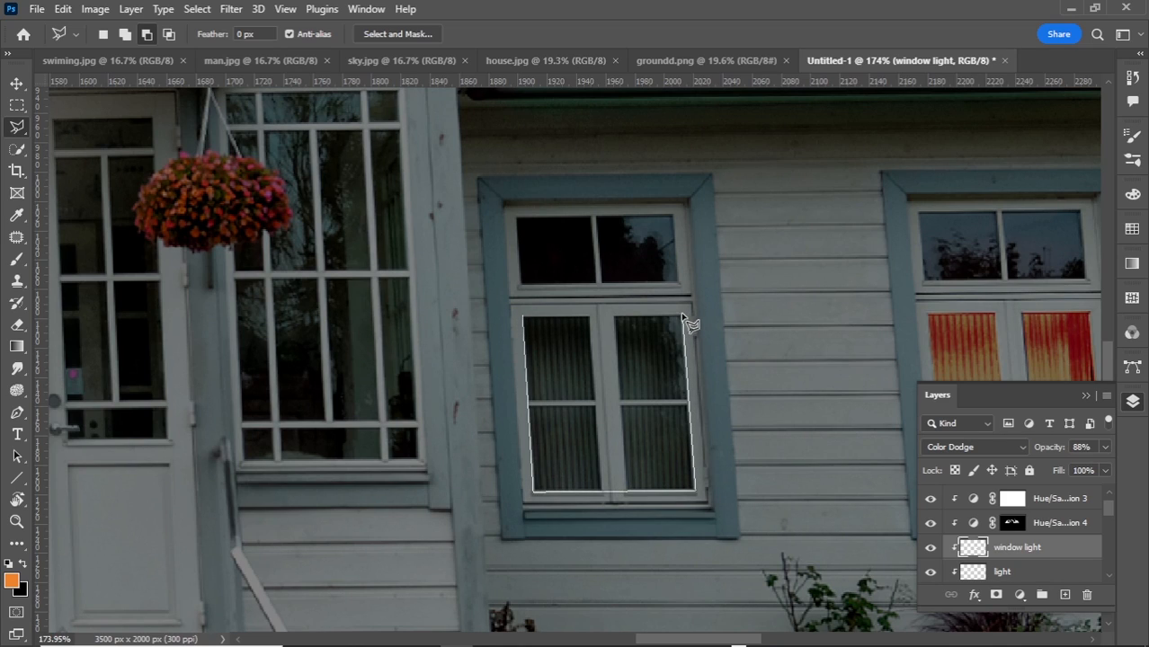
click(525, 316)
click(529, 402)
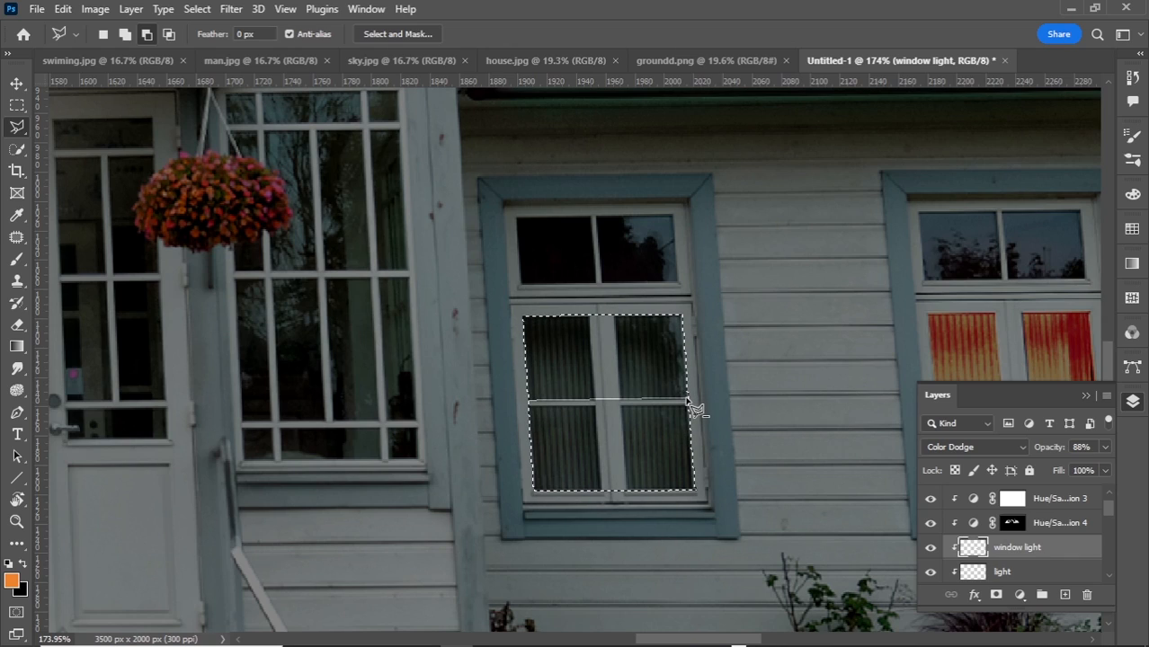
double_click(528, 406)
click(589, 308)
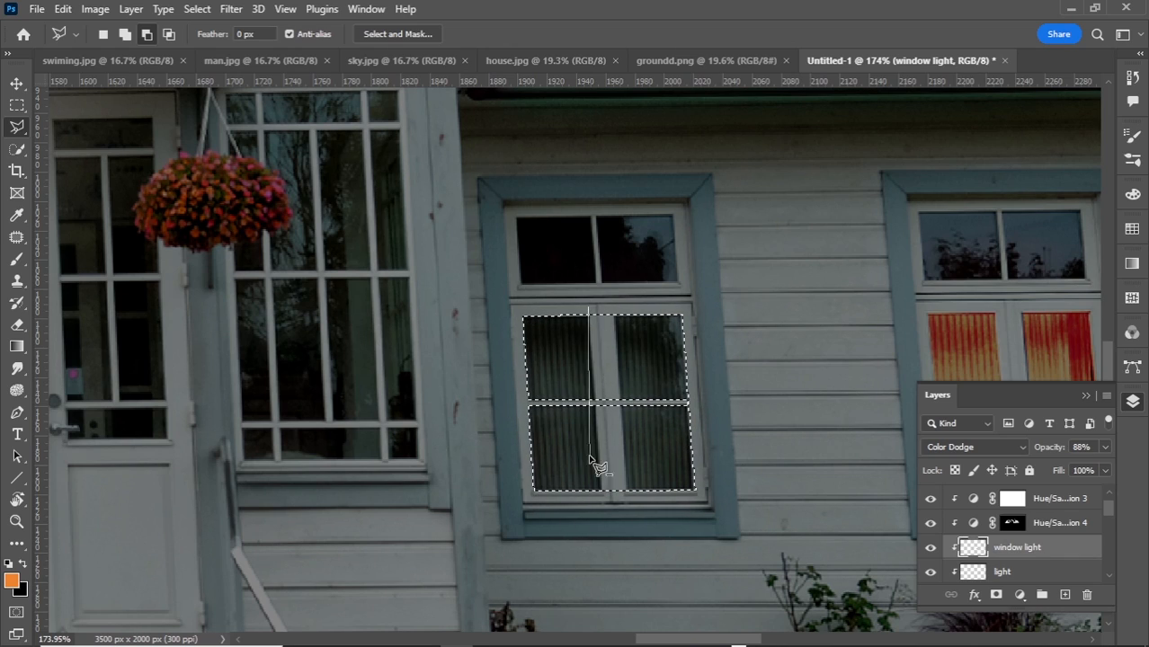
click(590, 309)
key(alt+BackSpace)
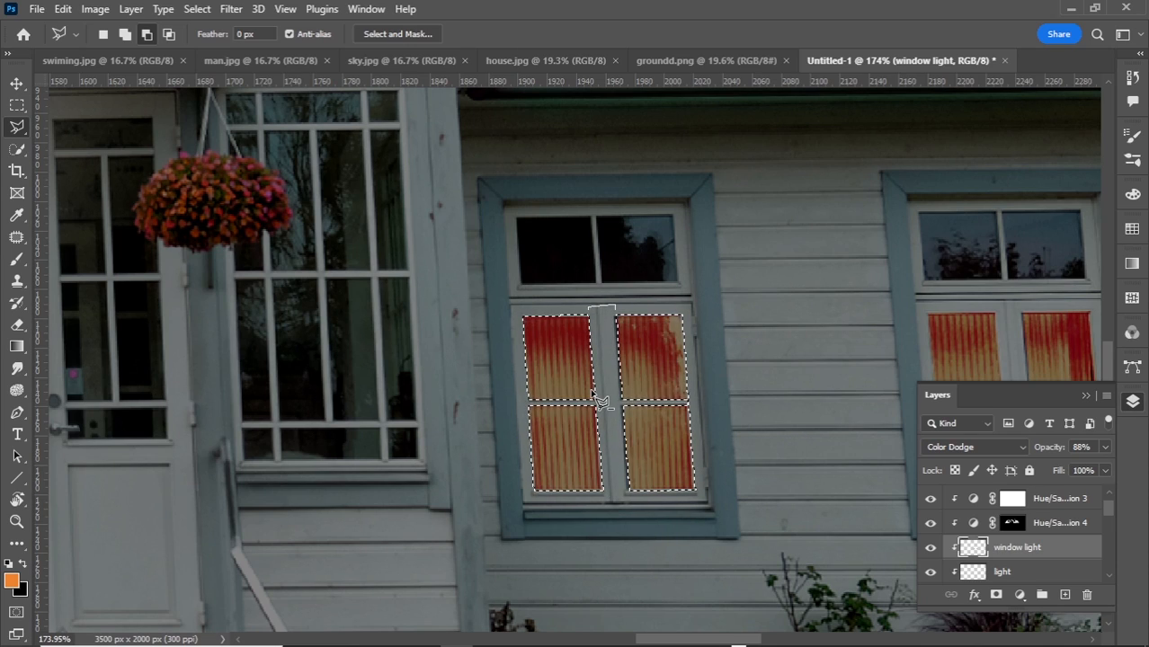
key(ctrl+d)
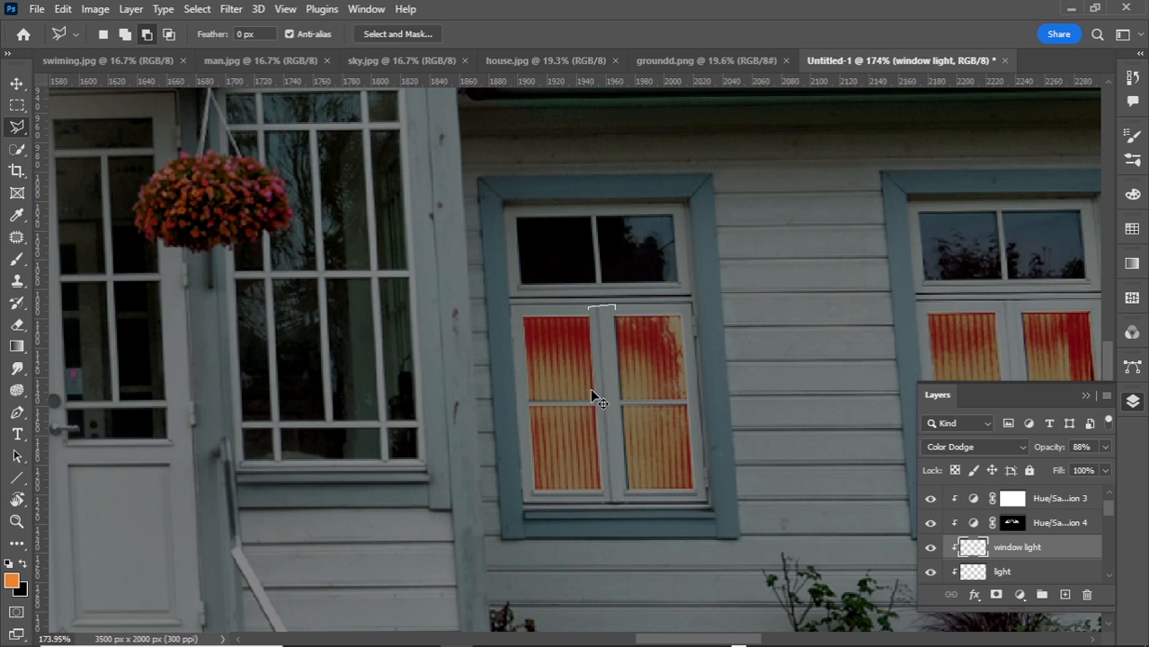
Step: Brush soft orange at 19% opacity and 22% flow over the lower panes of the lit window just right of the entrance
key(ctrl+0)
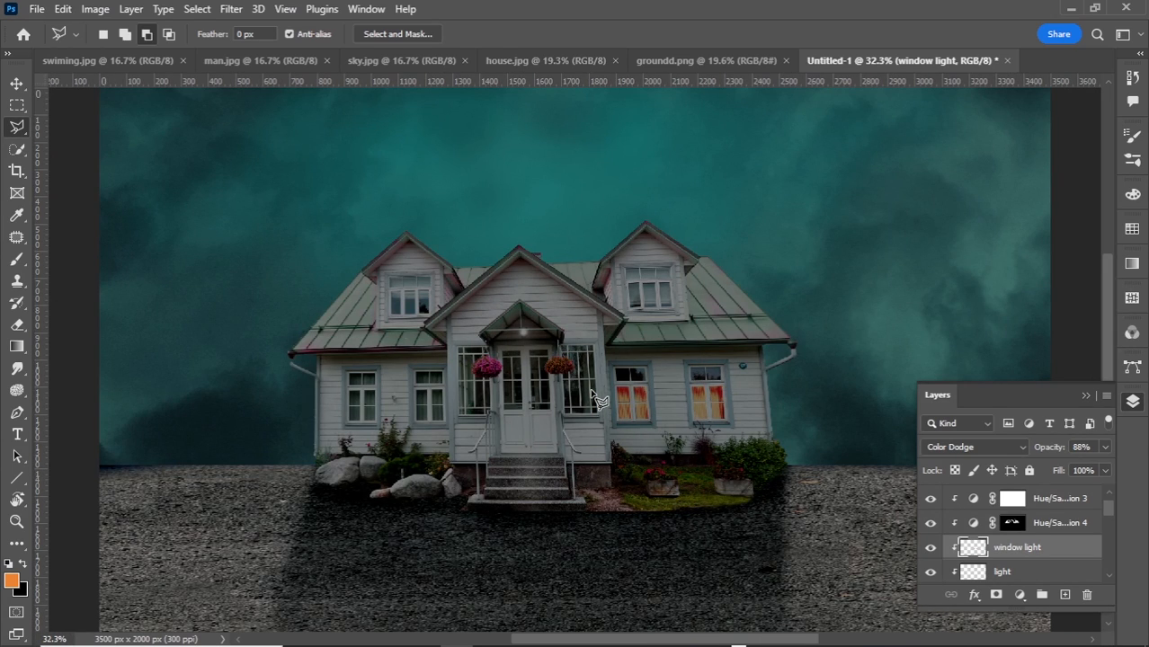
scroll(730, 423, up, 10)
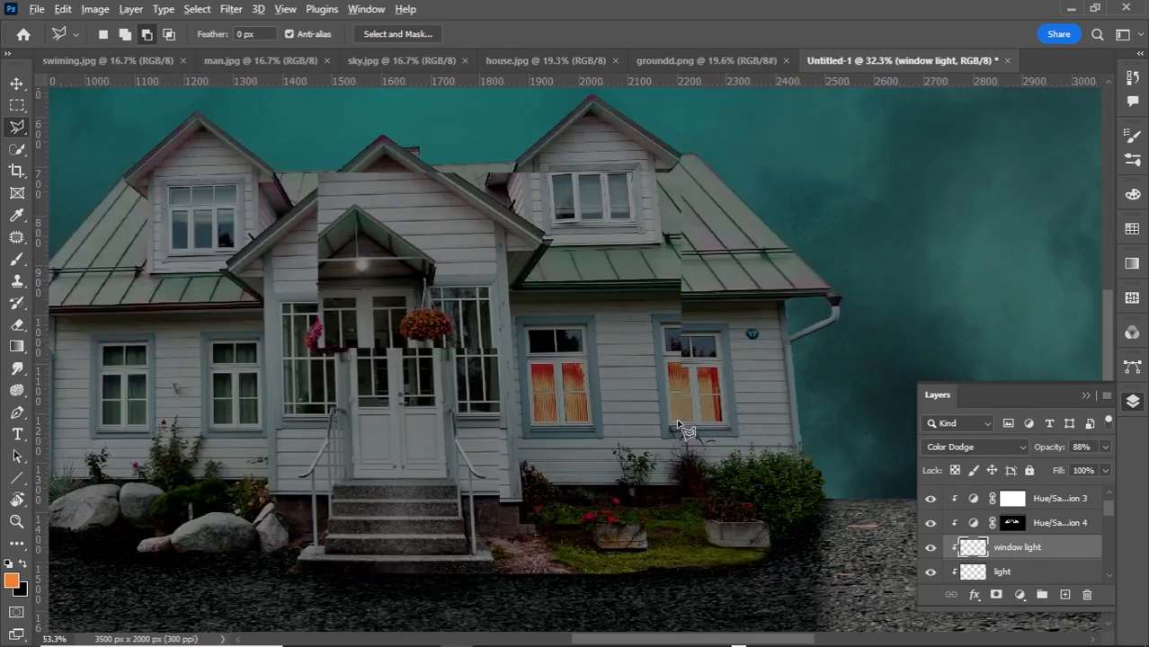
scroll(681, 428, up, 2)
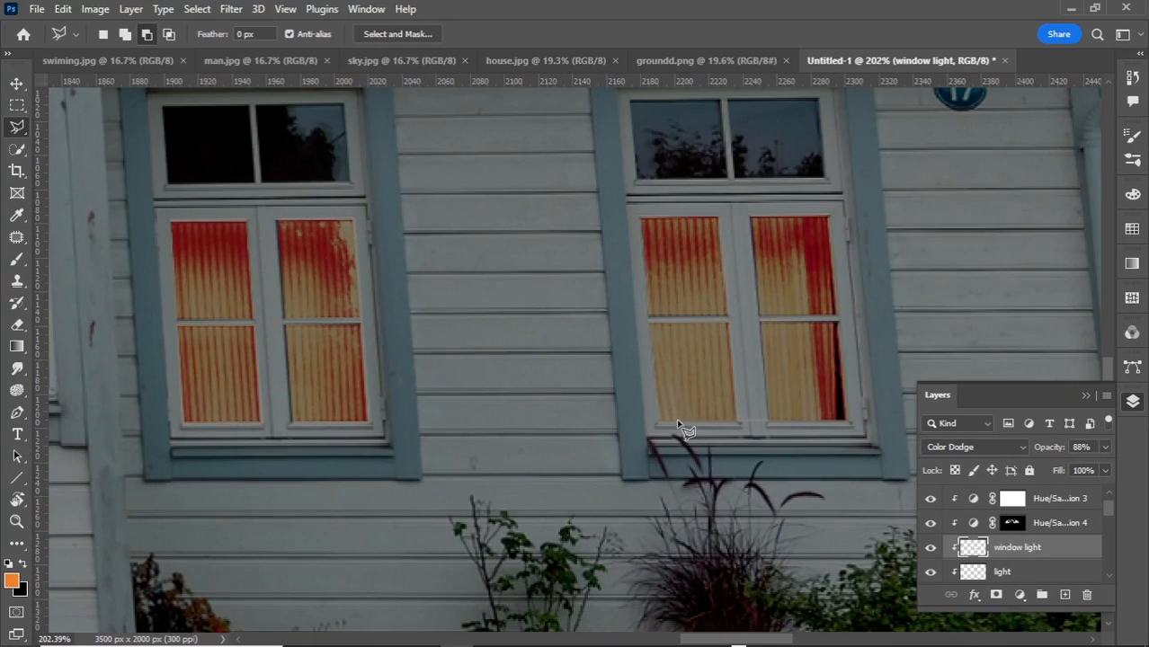
click(17, 261)
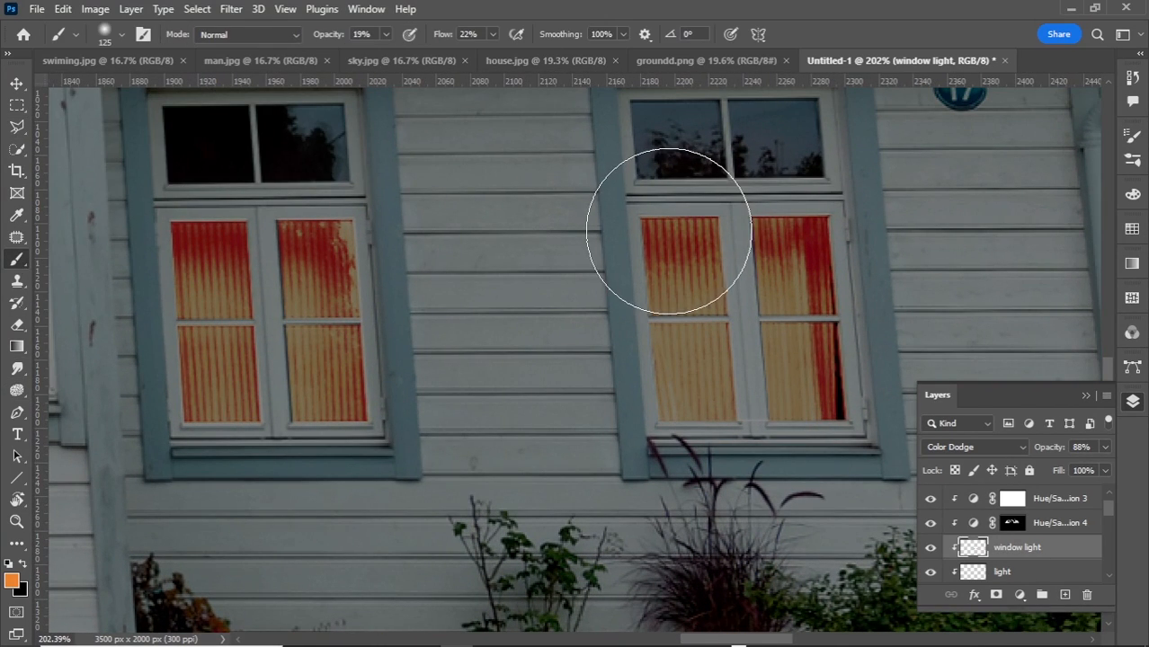
key(bracketright)
key(bracketright)
key(bracketright)
key(bracketright)
key(bracketright)
key(bracketright)
key(bracketright)
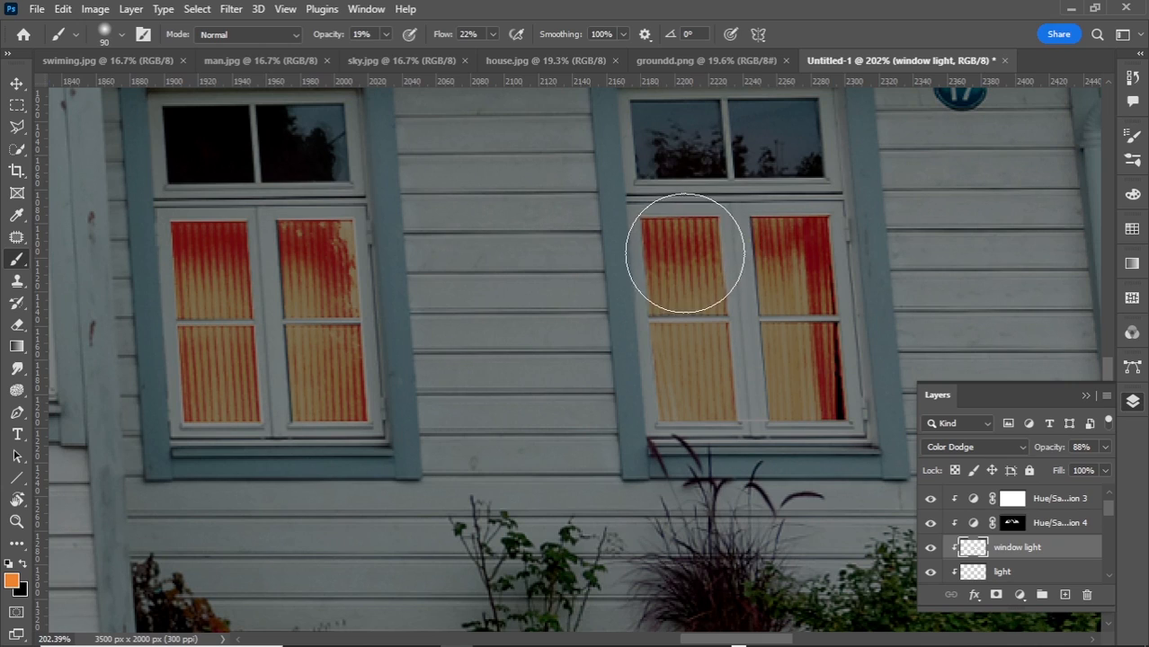
key(bracketleft)
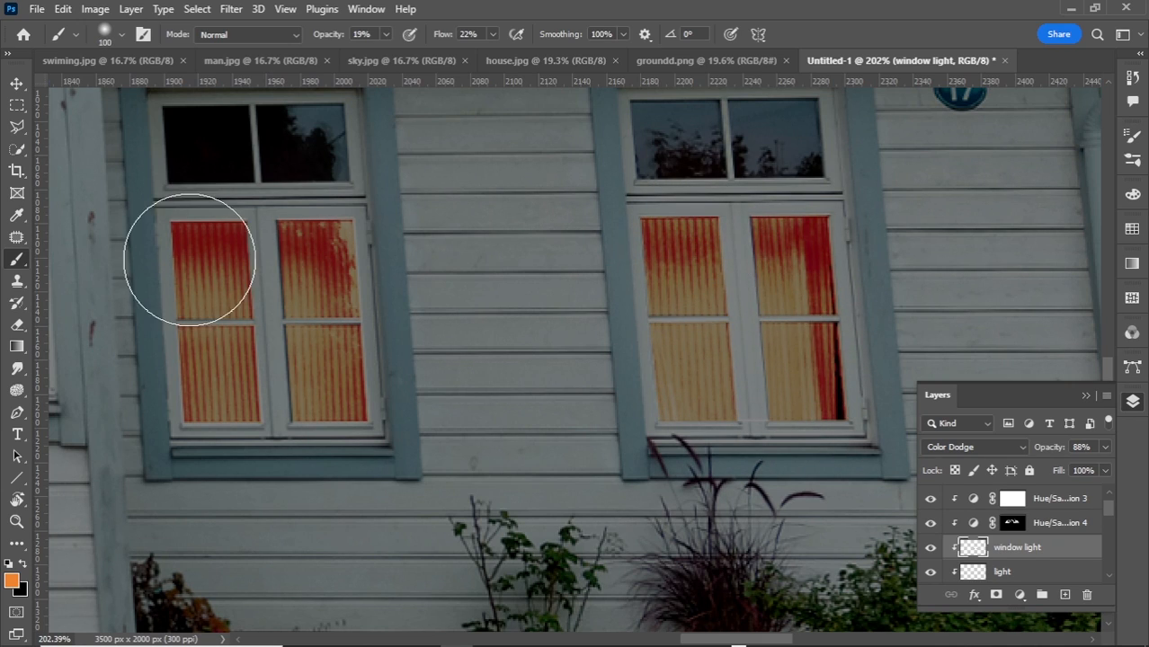
mouse_move(312, 320)
mouse_down()
mouse_move(286, 393)
mouse_move(261, 385)
mouse_move(233, 371)
mouse_move(205, 286)
mouse_move(219, 262)
mouse_move(311, 253)
mouse_up()
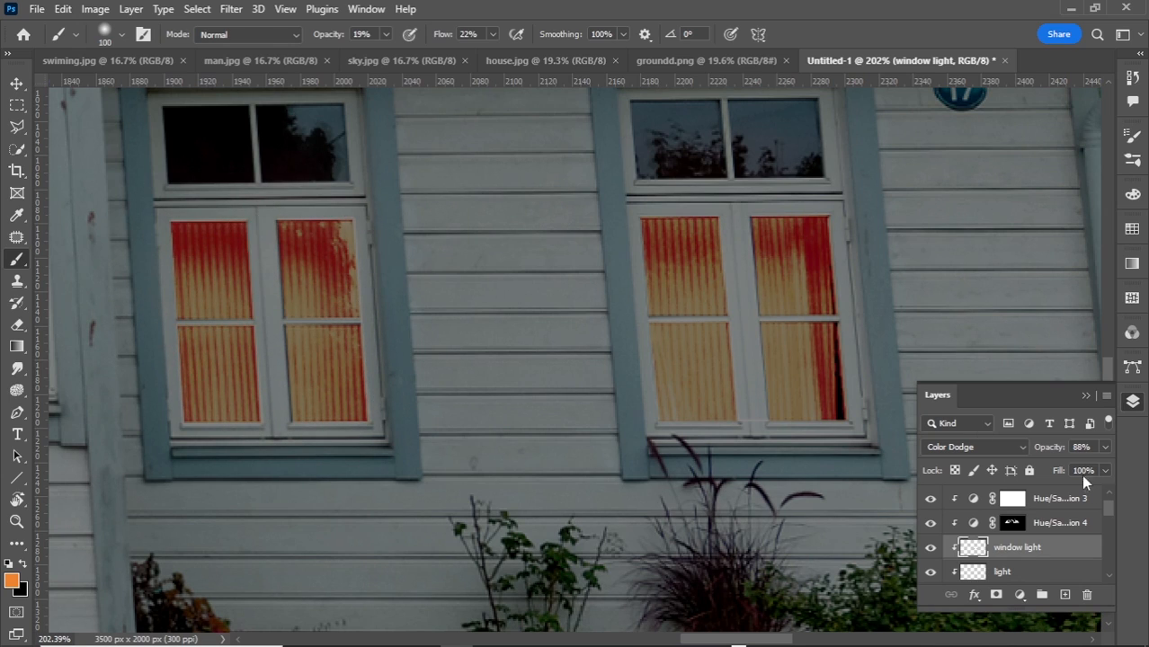
click(930, 547)
click(930, 548)
key(ctrl+0)
Step: Add a clipped Levels adjustment directly above the house layer with output white 237, slightly brighter midtones and a raised black point
click(1020, 595)
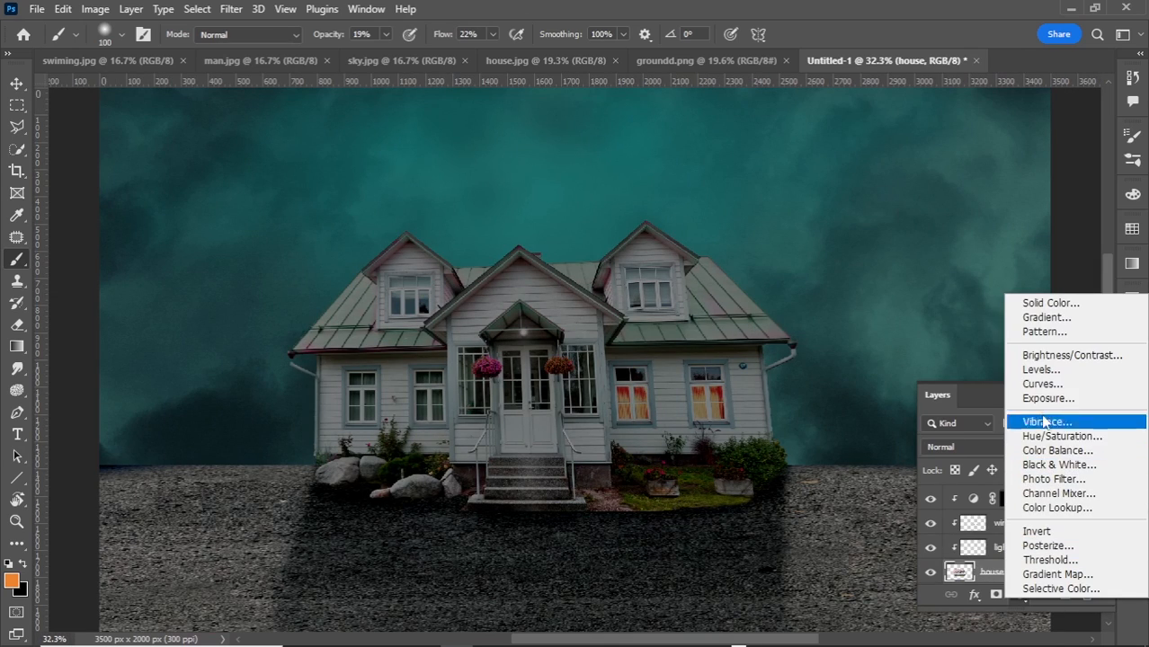
click(1043, 373)
drag(679, 267, 672, 272)
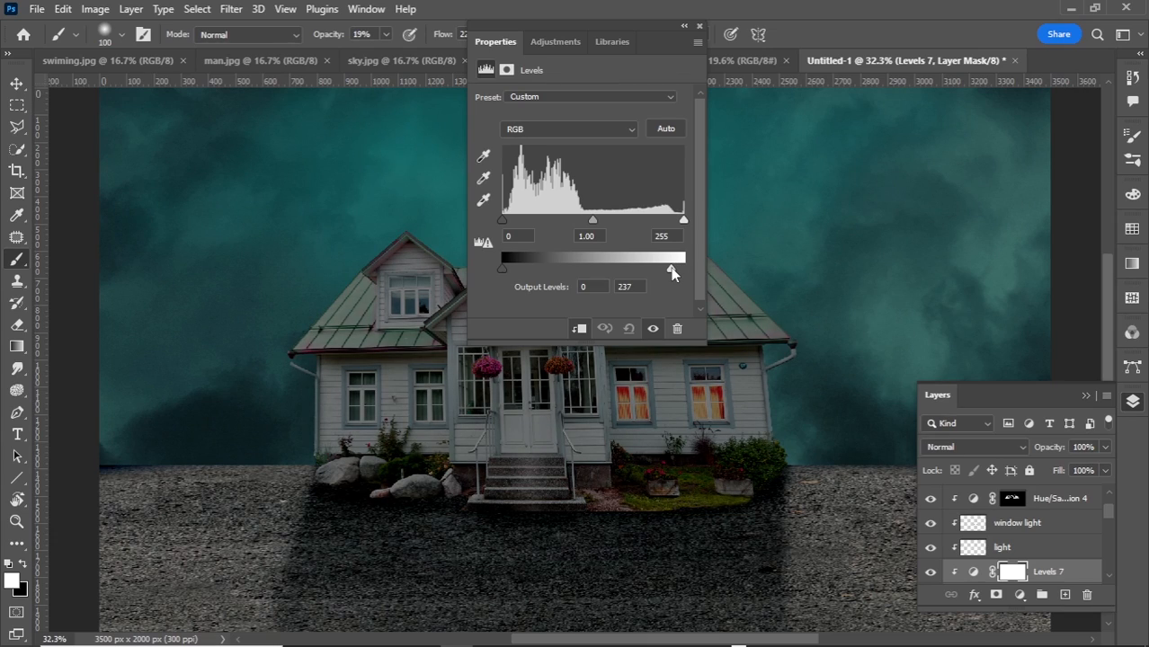
drag(593, 220, 589, 220)
drag(501, 221, 507, 222)
click(700, 25)
click(930, 572)
click(931, 572)
Step: Add a second clipped Levels adjustment to the house with input black 32 and output white 165, and invert its mask to black
click(1020, 595)
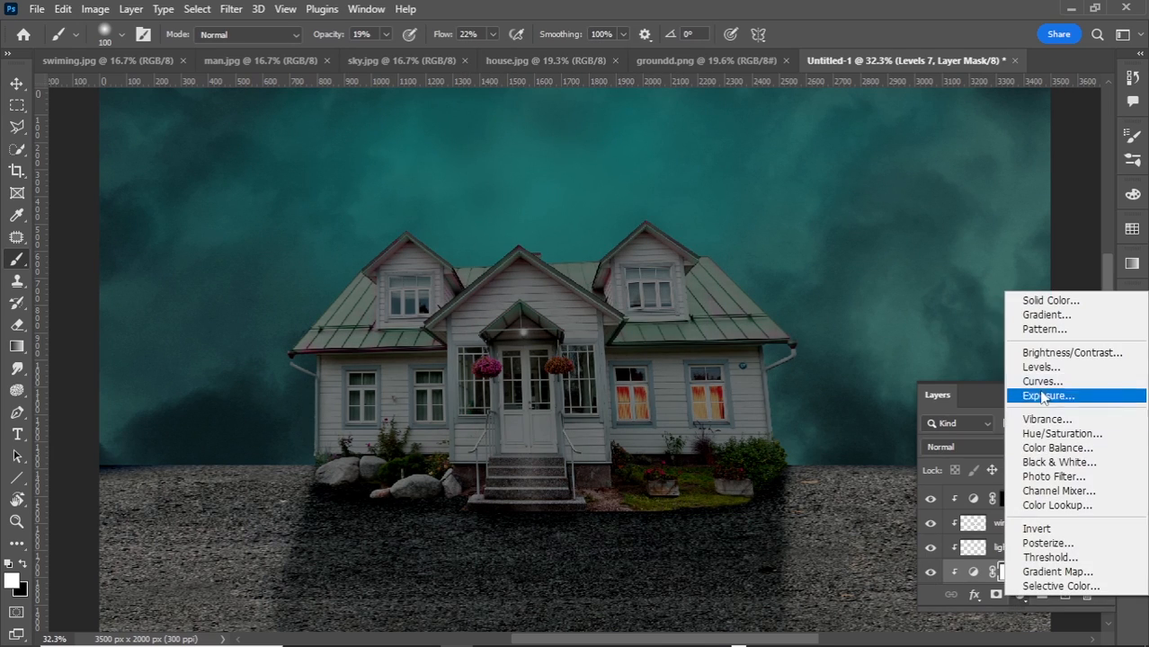
click(1041, 367)
drag(682, 268, 627, 271)
drag(502, 221, 513, 221)
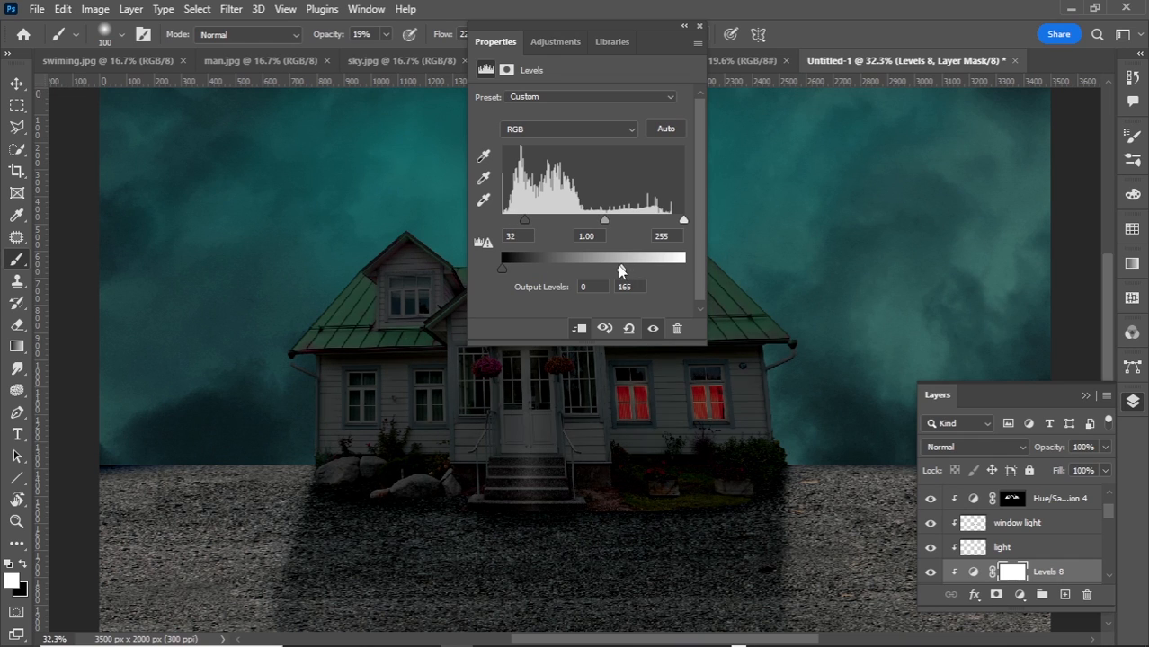
click(700, 25)
key(ctrl+i)
Step: Try painting white on the new Levels mask near the rocks beside the entrance steps with the brush at 100% opacity and flow
scroll(322, 493, up, 2)
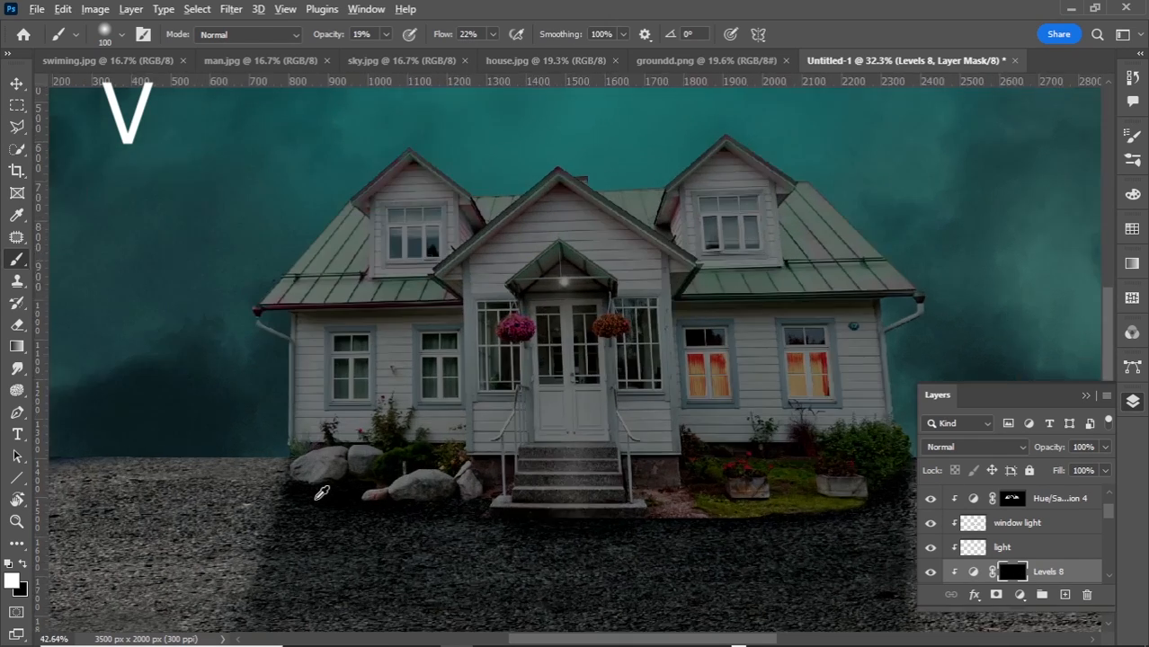
scroll(322, 493, up, 5)
scroll(322, 493, down, 1)
click(386, 34)
drag(385, 48, 463, 49)
click(493, 34)
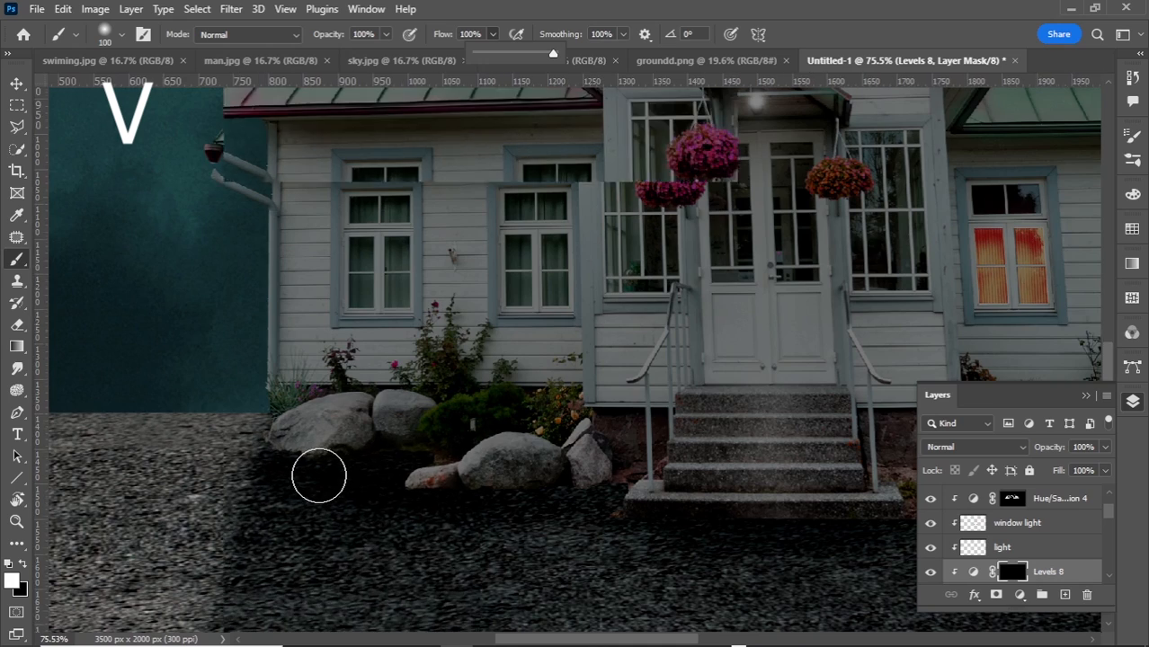
scroll(319, 477, up, 2)
key(bracketright)
mouse_move(591, 484)
mouse_down()
mouse_move(682, 493)
mouse_move(721, 423)
mouse_move(727, 458)
mouse_up()
key(ctrl+z)
Step: Set the brush to 91% opacity and 87% flow and paint the Levels mask to darken the rocks beside the entrance steps
drag(385, 38, 378, 41)
drag(492, 37, 482, 45)
mouse_move(711, 436)
mouse_down()
mouse_move(746, 452)
mouse_move(751, 437)
mouse_move(713, 518)
mouse_move(782, 491)
mouse_up()
scroll(774, 485, up, 3)
key(bracketleft)
key(bracketleft)
key(bracketleft)
key(bracketleft)
key(bracketleft)
key(bracketleft)
key(bracketleft)
key(bracketleft)
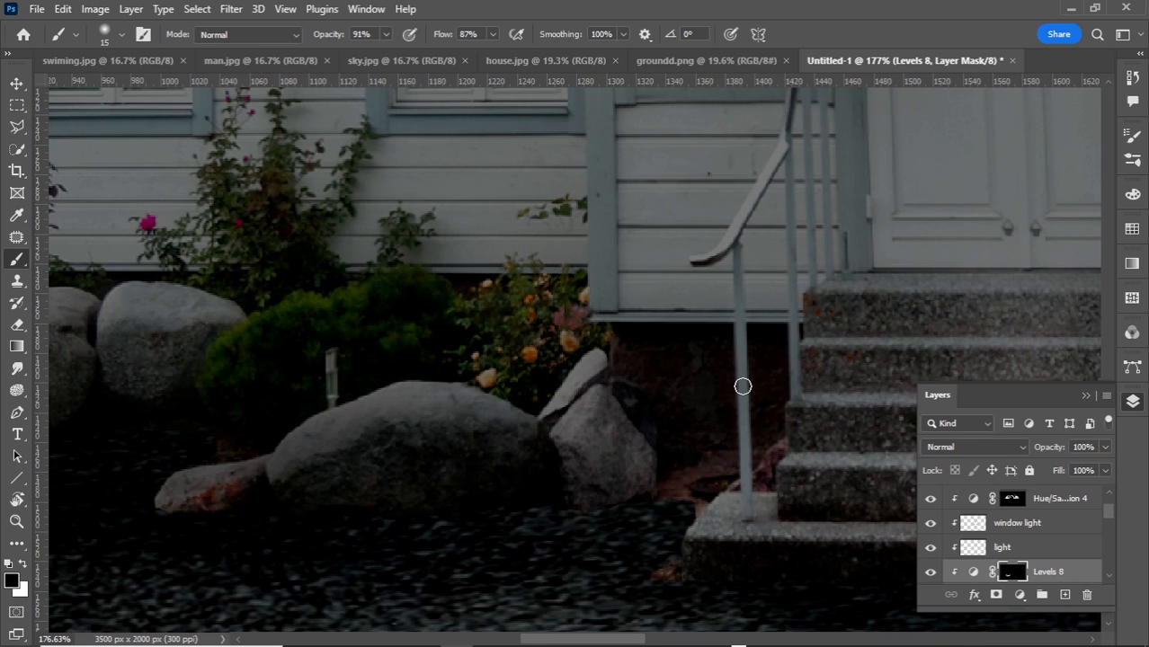
Step: Paint white on the Levels mask with a 70 px brush to darken the shrub and orange flowers behind the rocks
key(bracketright)
key(bracketright)
key(bracketright)
key(bracketright)
key(bracketright)
mouse_move(508, 359)
mouse_down()
mouse_move(587, 387)
mouse_move(571, 353)
mouse_move(591, 360)
mouse_move(509, 342)
mouse_move(557, 310)
mouse_up()
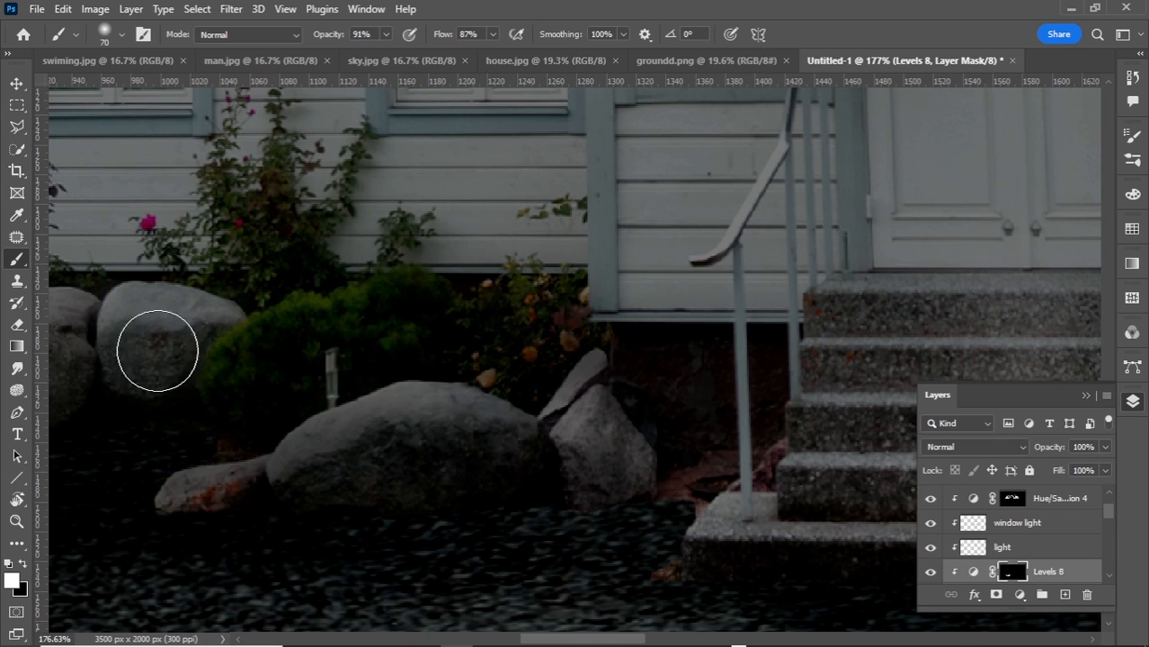
Step: Enlarge the brush to 175 px and darken the foundation and soil just right of the entrance steps on the Levels mask
scroll(328, 385, down, 2)
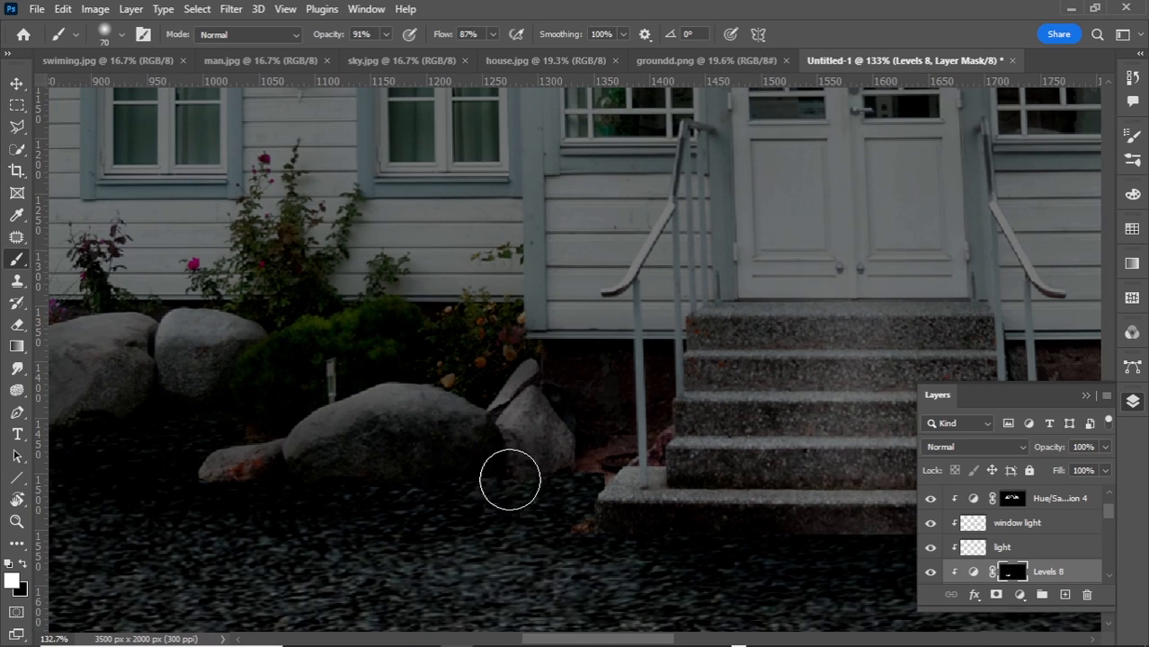
scroll(494, 495, right, 5)
key(bracketright)
key(bracketright)
key(bracketright)
key(bracketright)
key(bracketright)
key(bracketright)
mouse_move(813, 481)
mouse_down()
mouse_move(834, 457)
mouse_move(803, 415)
mouse_move(792, 431)
mouse_up()
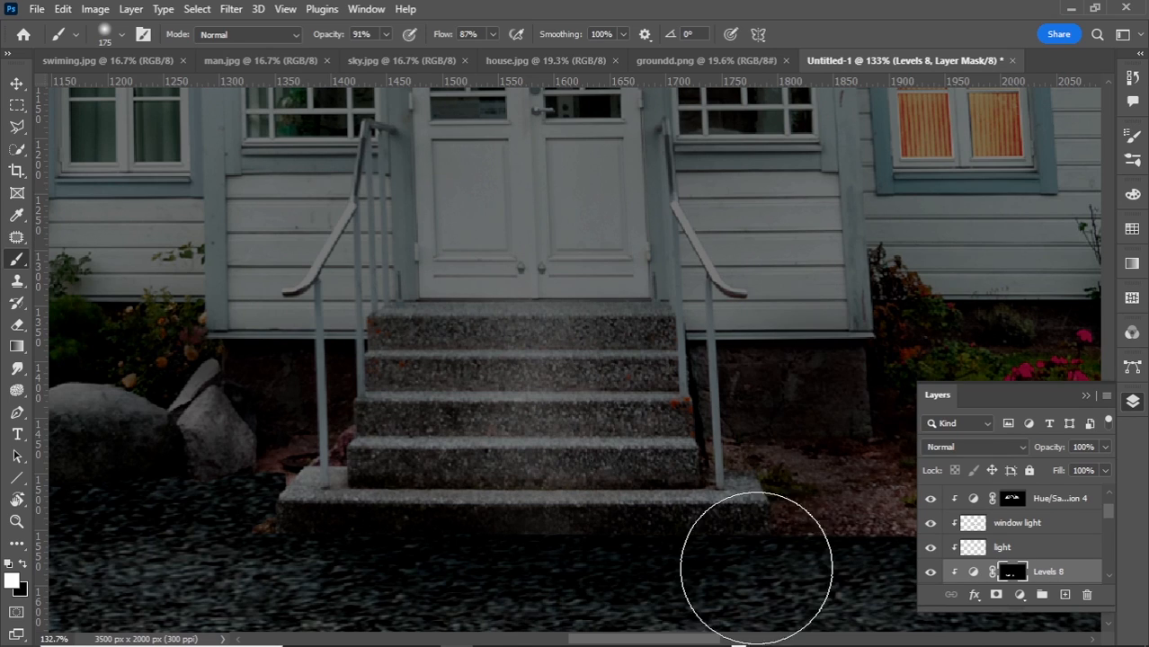
Step: Paint the Levels mask to darken the flower planter nearer the steps and the grass around it
scroll(726, 641, right, 3)
scroll(750, 638, right, 3)
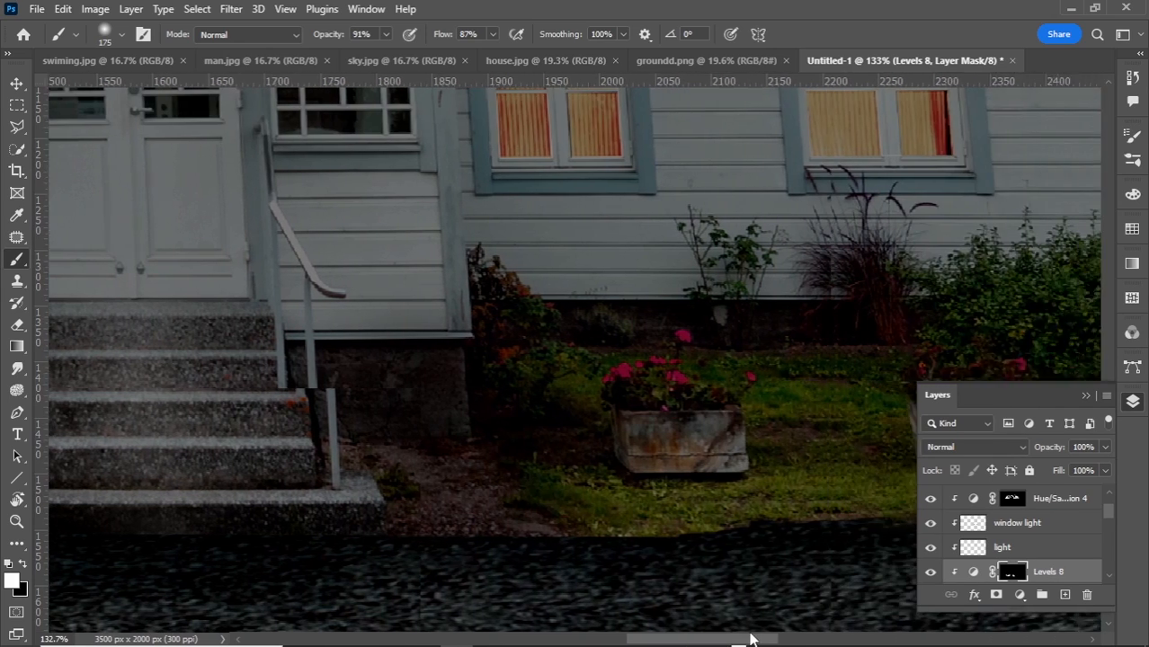
scroll(750, 639, right, 3)
mouse_move(623, 451)
mouse_down()
mouse_move(593, 517)
mouse_move(565, 505)
mouse_move(665, 576)
mouse_up()
Step: Reduce the brush to 90 px and darken the planter beside the large bush and the lawn's front edge on the Levels mask
key(bracketleft)
key(bracketleft)
key(bracketleft)
key(bracketleft)
key(bracketleft)
scroll(725, 641, right, 3)
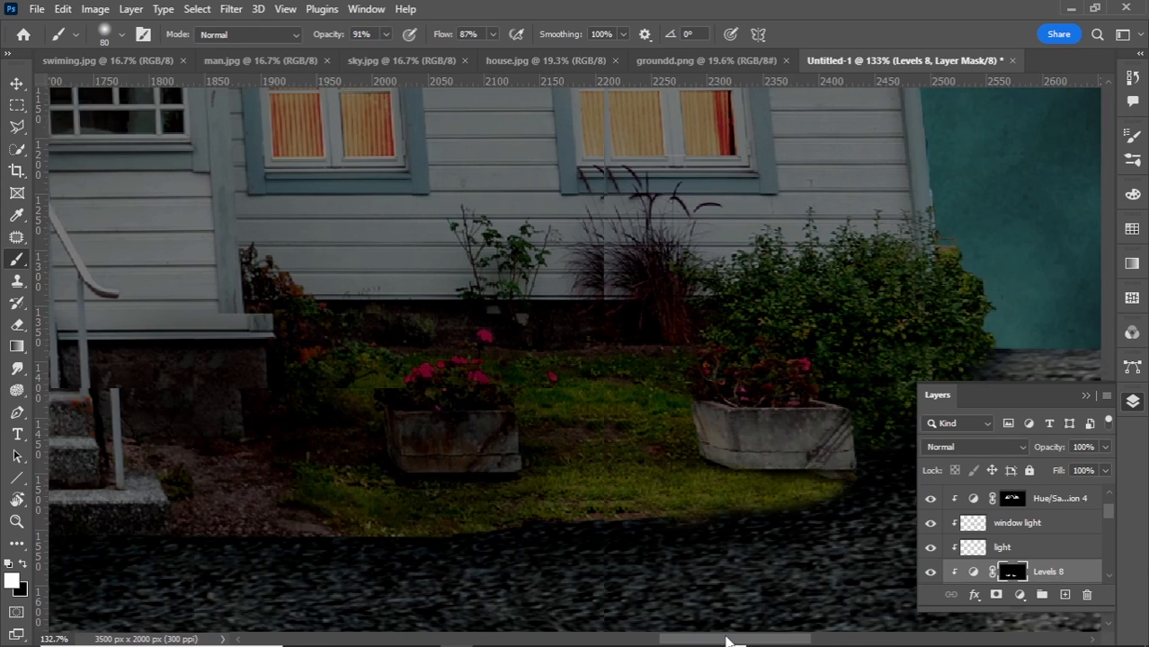
scroll(725, 641, right, 3)
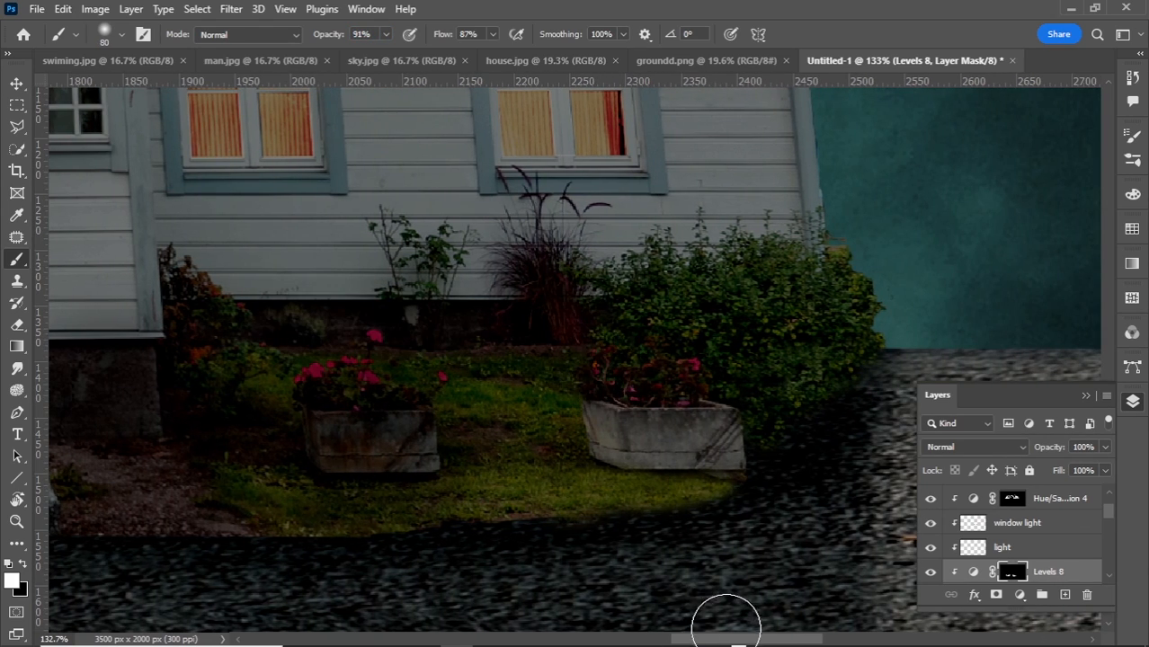
scroll(726, 639, right, 3)
key(bracketright)
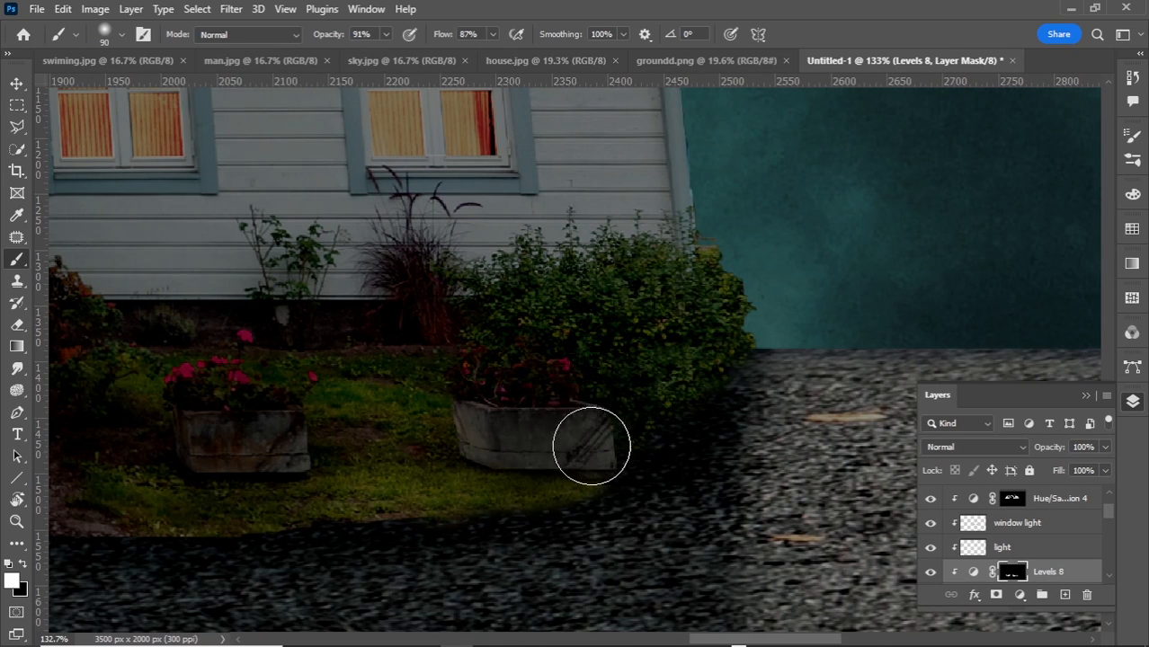
drag(350, 492, 572, 485)
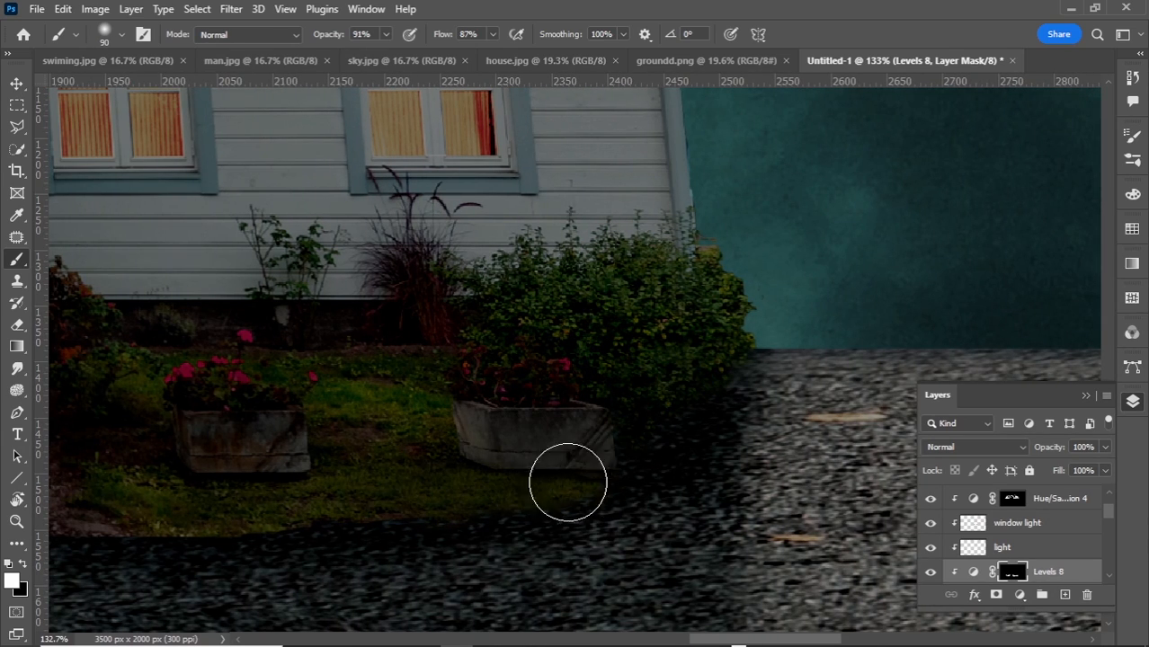
Step: Lighten part of the darkened lawn by painting black on the Levels mask with a 150 px brush at 62% opacity and 52% flow
key(ctrl+0)
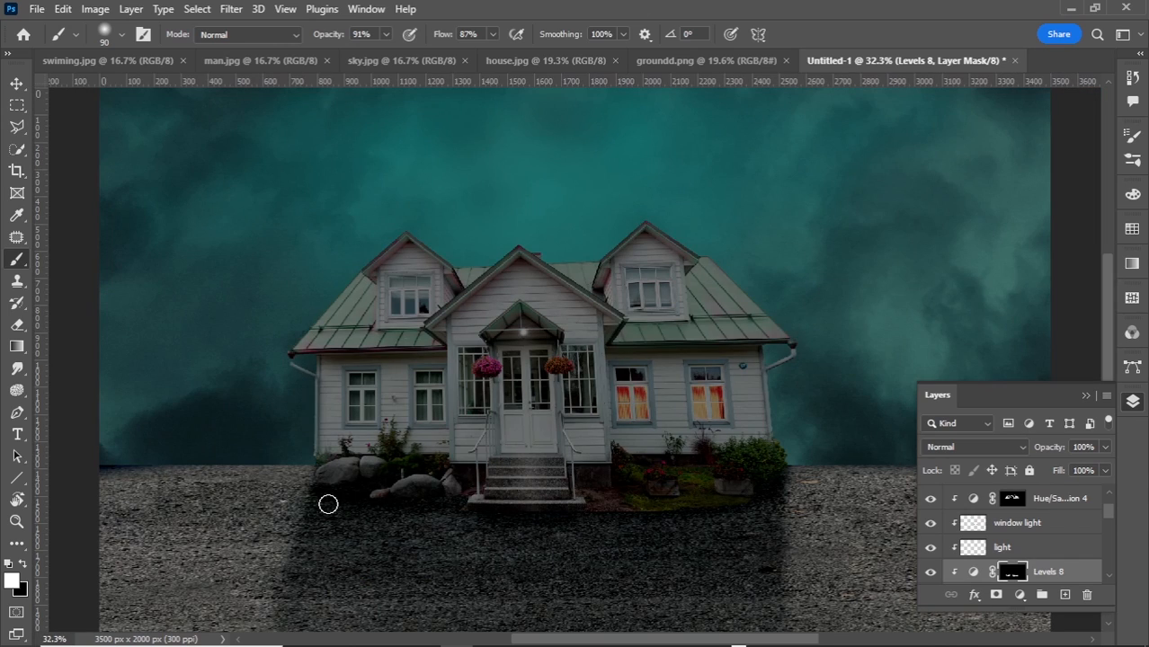
scroll(760, 511, up, 3)
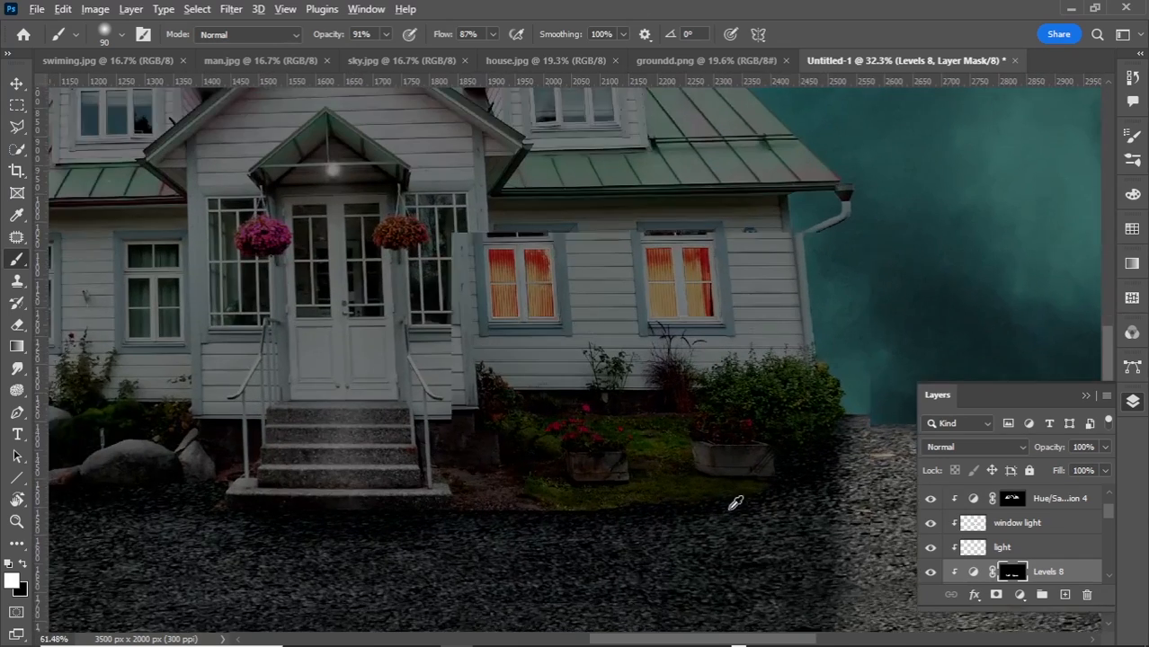
key(shift+5)
key(shift+2)
key(6)
key(2)
key(bracketright)
key(bracketright)
key(bracketright)
key(x)
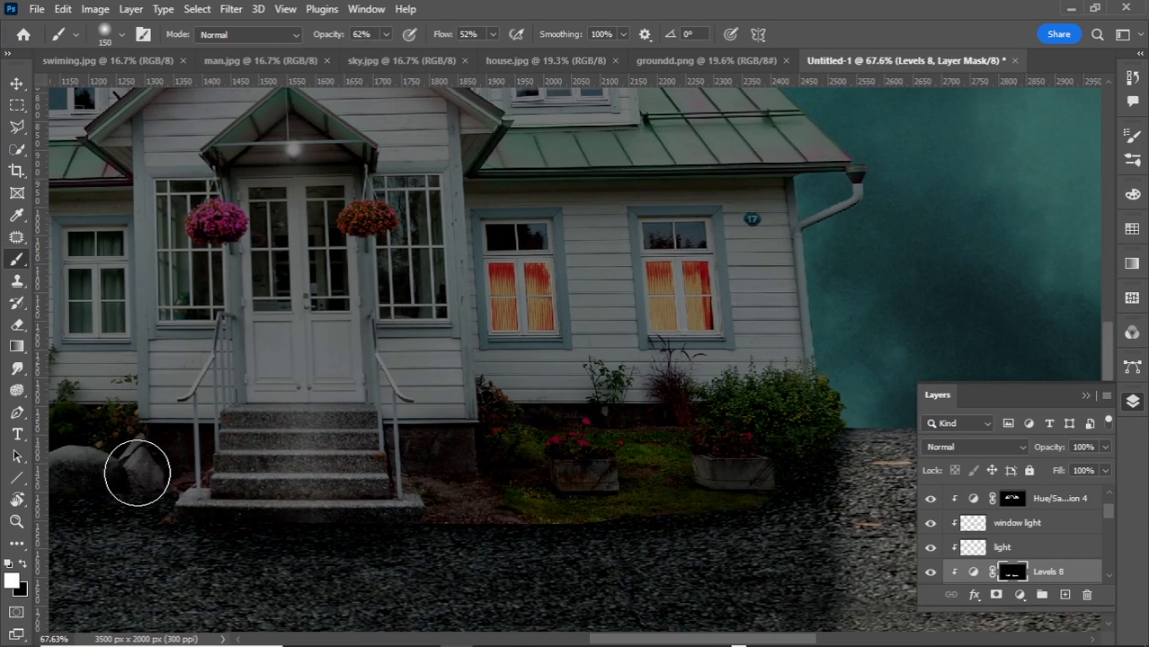
mouse_move(611, 478)
mouse_down()
mouse_move(642, 476)
mouse_move(630, 537)
mouse_move(618, 492)
mouse_up()
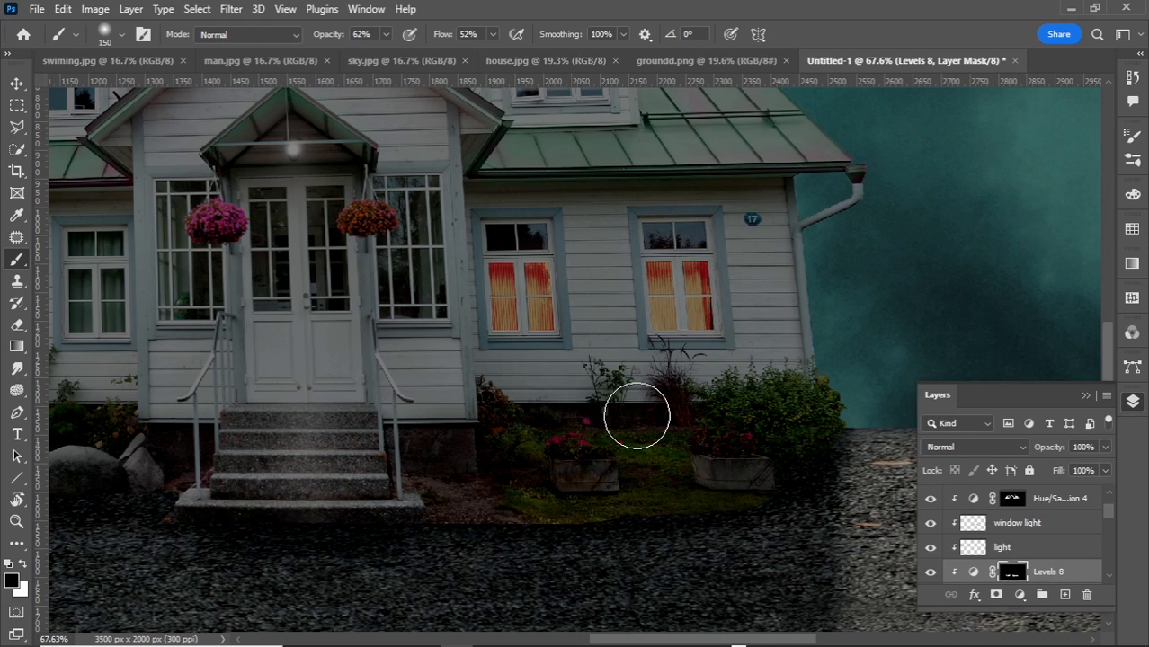
key(ctrl+0)
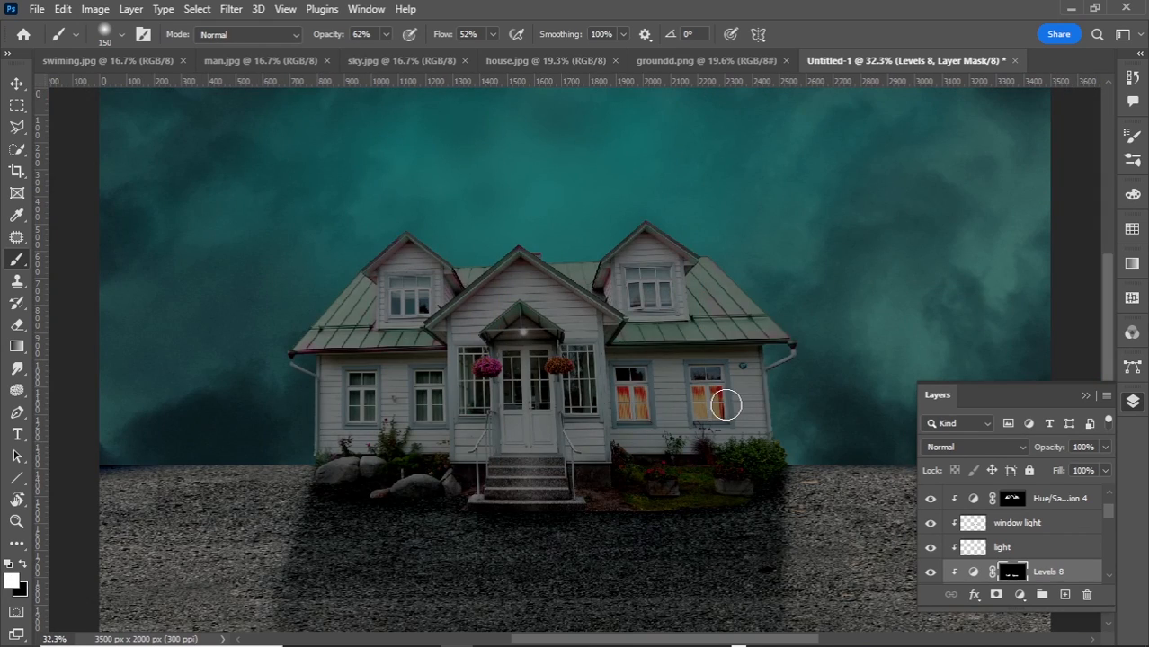
Step: Switch to man.jpg, select the man in the silver suit with the Quick Selection tool and copy him
click(1134, 402)
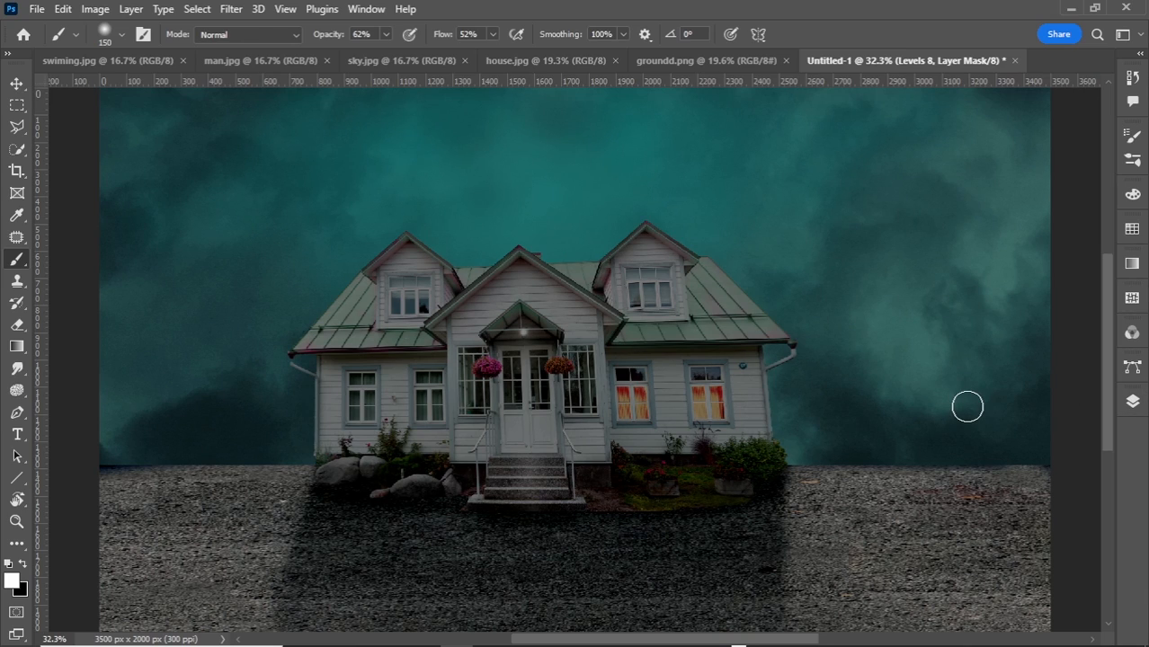
click(288, 60)
click(11, 130)
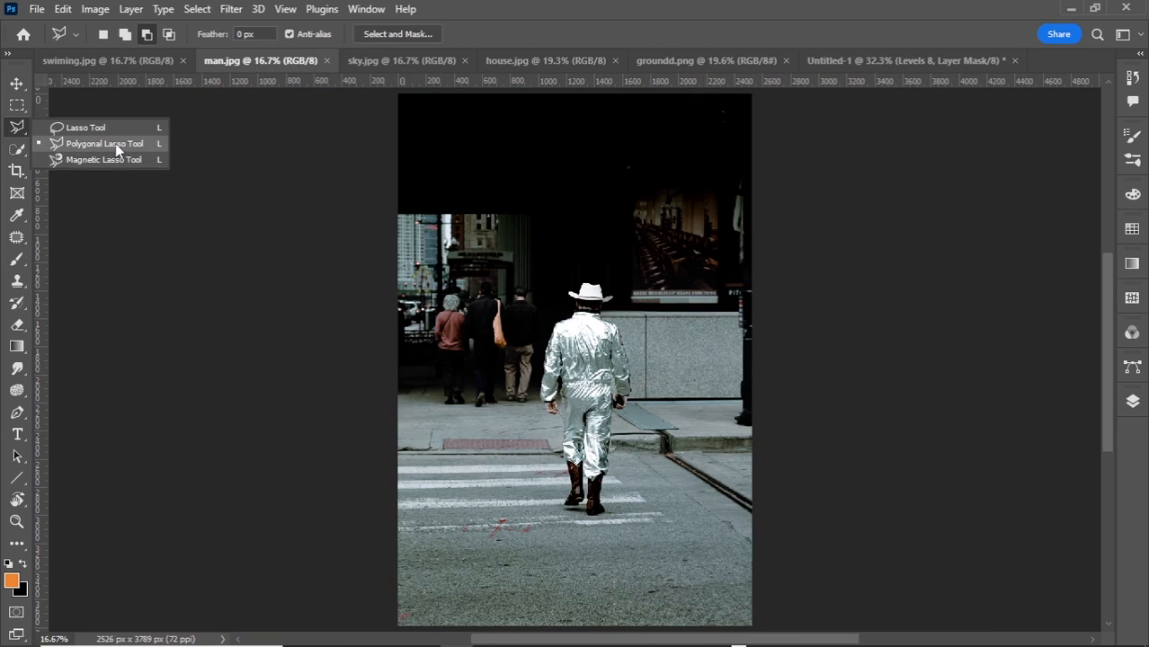
click(16, 148)
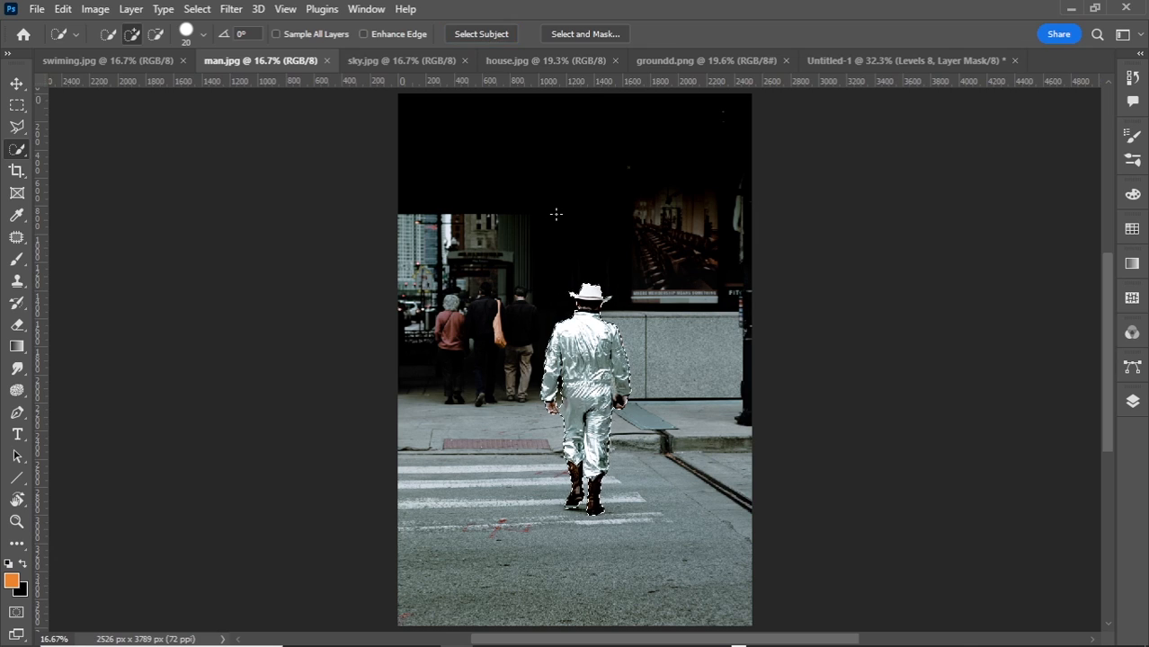
key(ctrl+0)
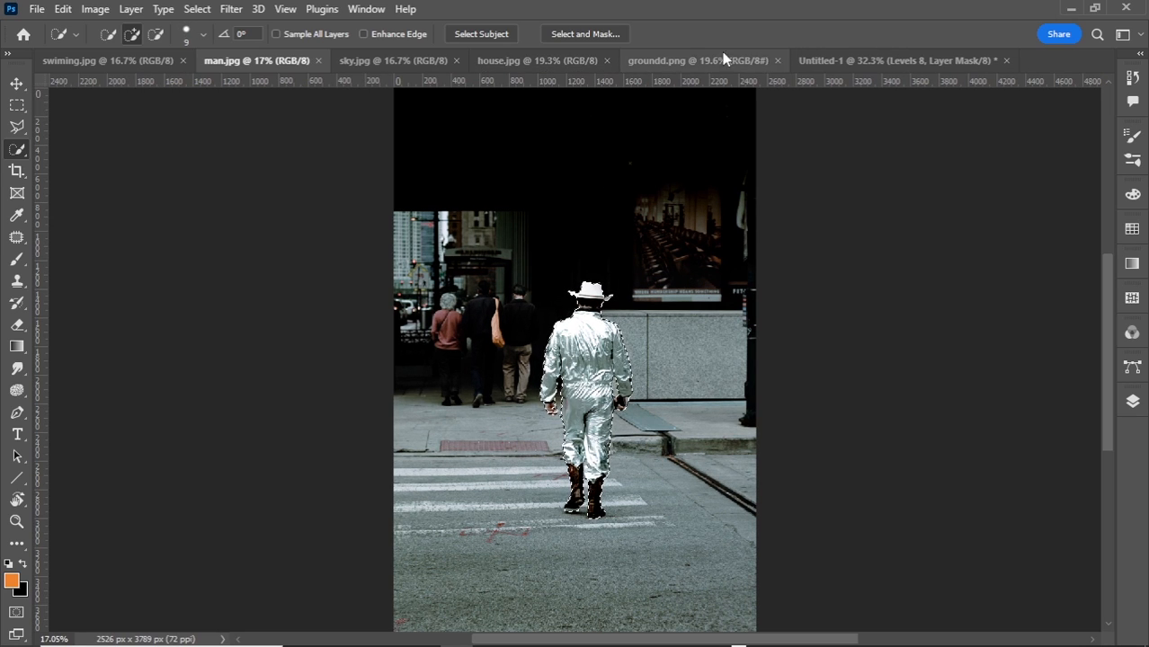
Step: Paste the man into the house composite above the Levels 4 layer and move him to the left of the house
click(854, 61)
click(1132, 401)
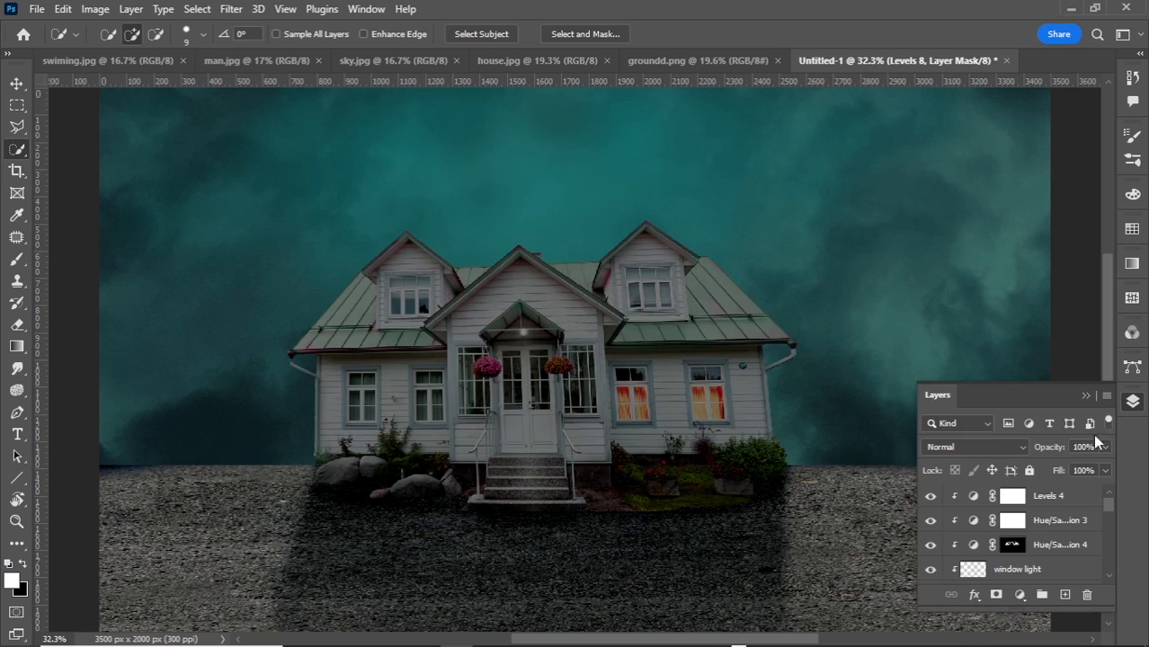
click(1065, 497)
key(ctrl+v)
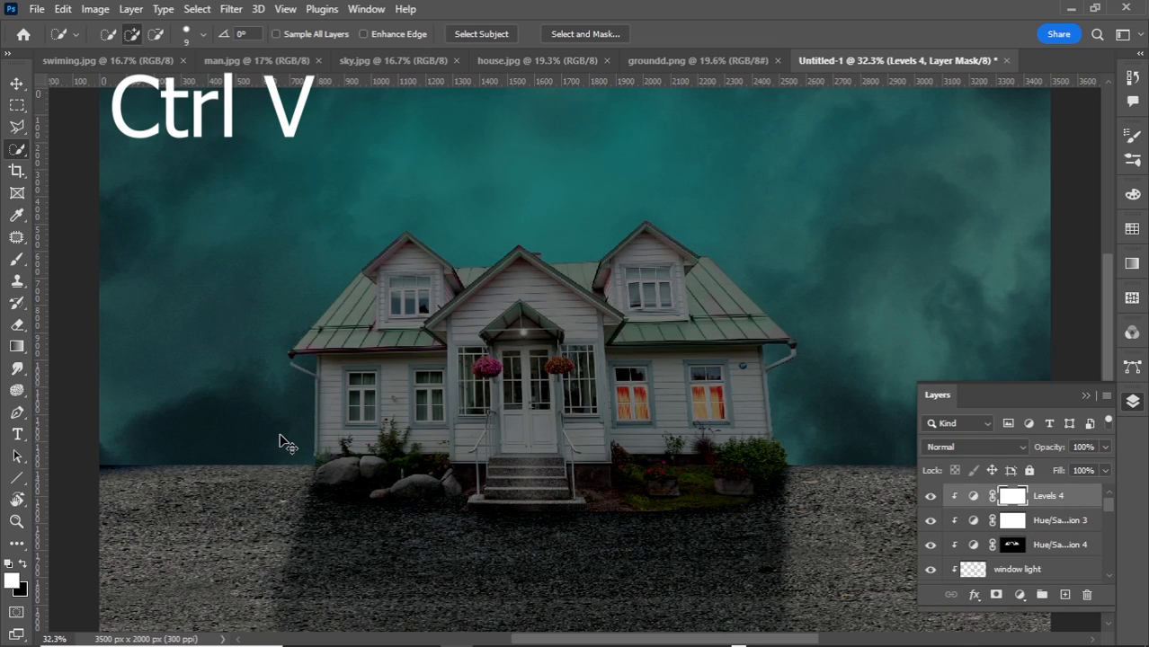
click(16, 83)
drag(573, 305, 238, 364)
Step: Skew the pasted man with Free Transform, lowering and narrowing the upper part of his figure
key(ctrl+t)
right_click(238, 364)
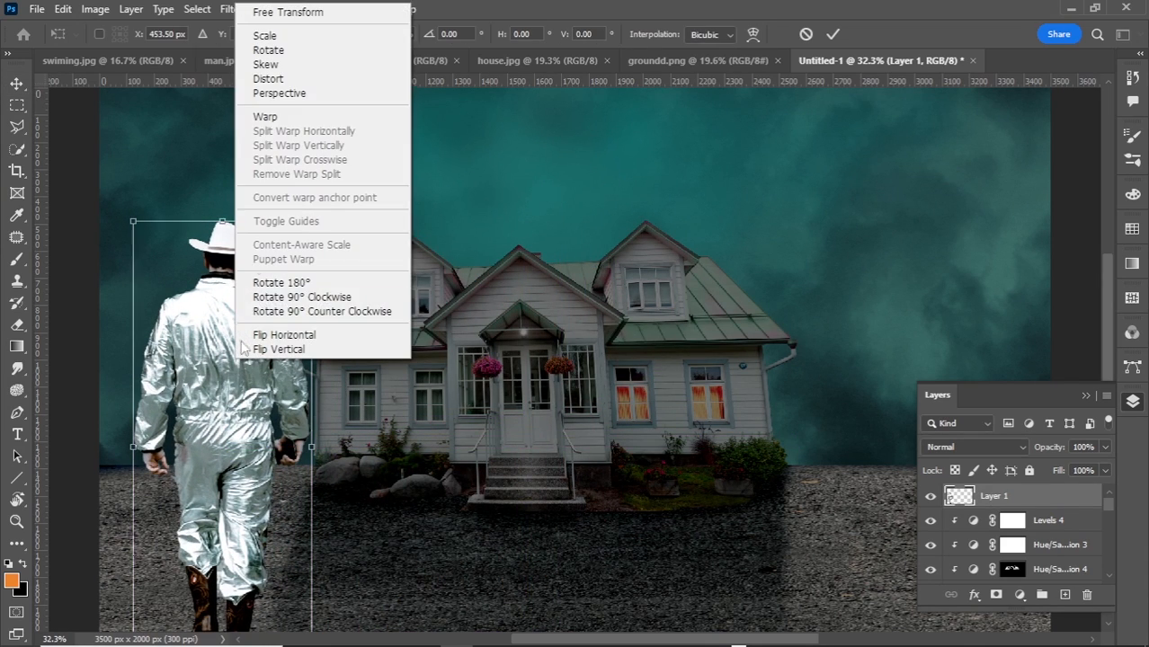
click(266, 63)
drag(311, 221, 292, 260)
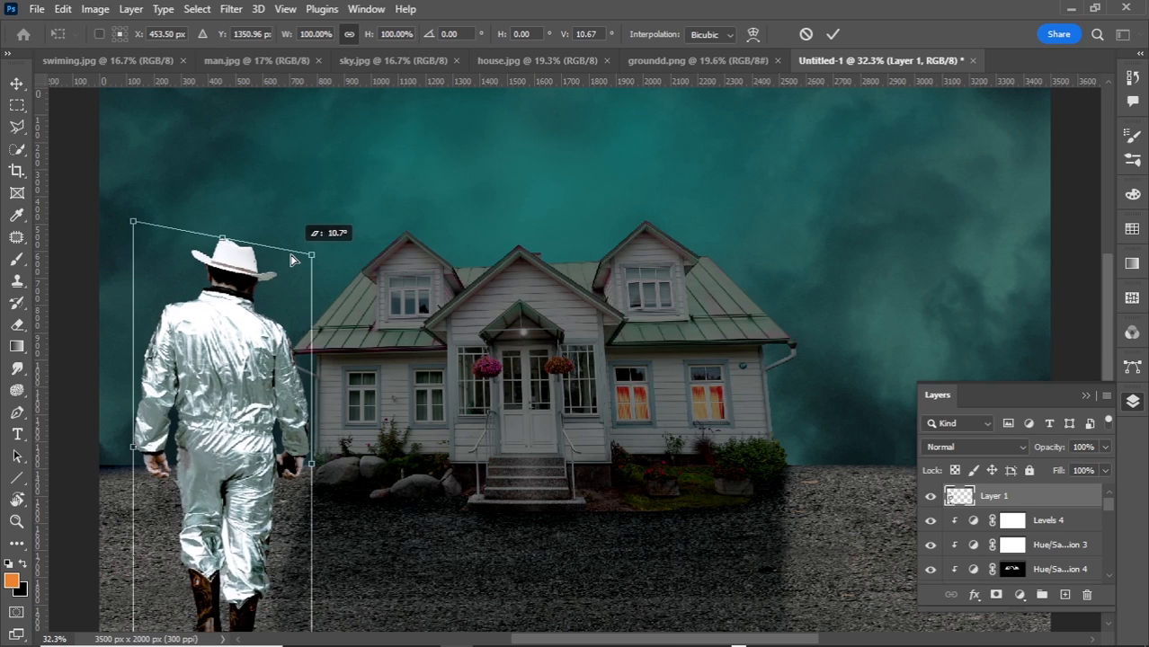
drag(133, 223, 162, 286)
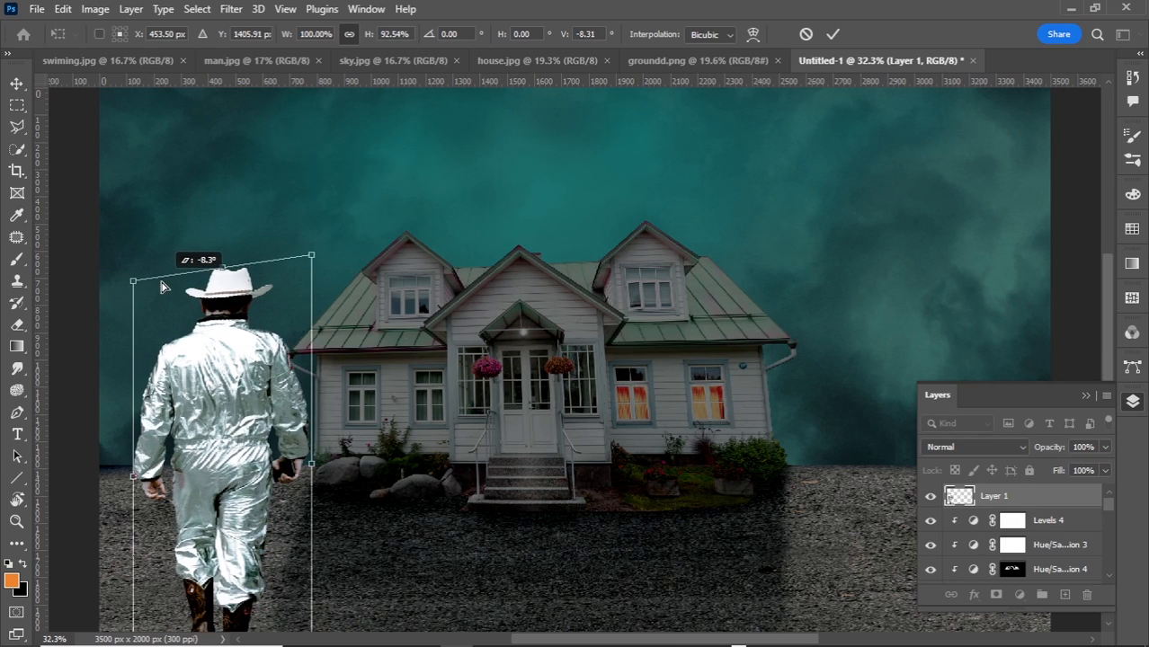
drag(311, 256, 296, 264)
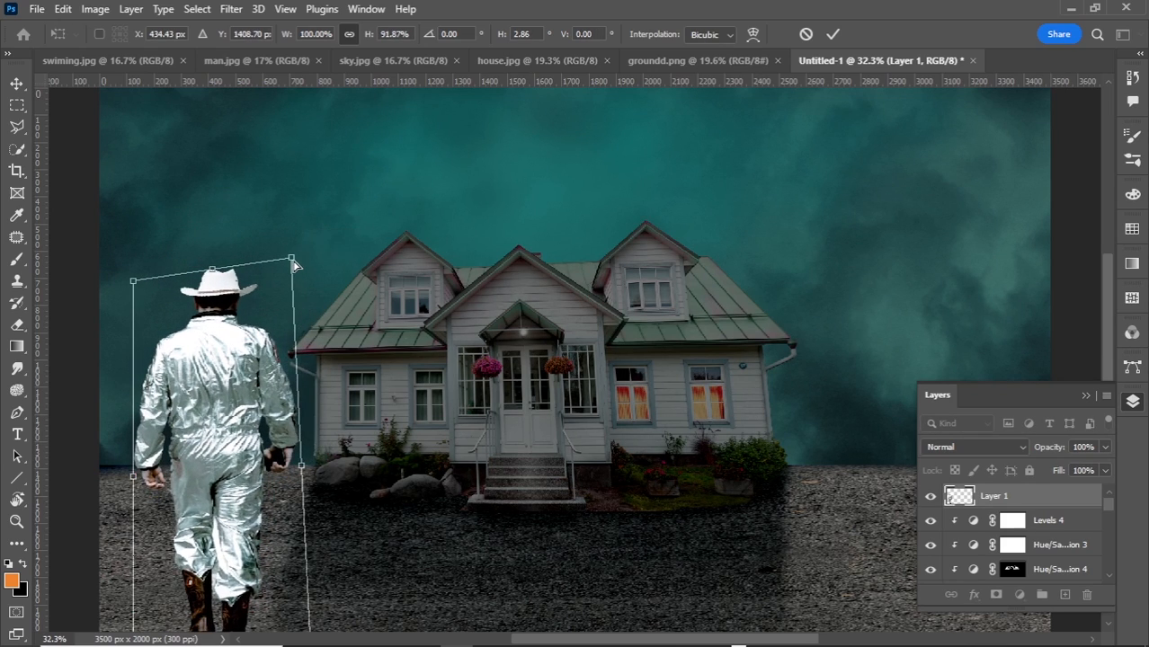
drag(135, 283, 139, 279)
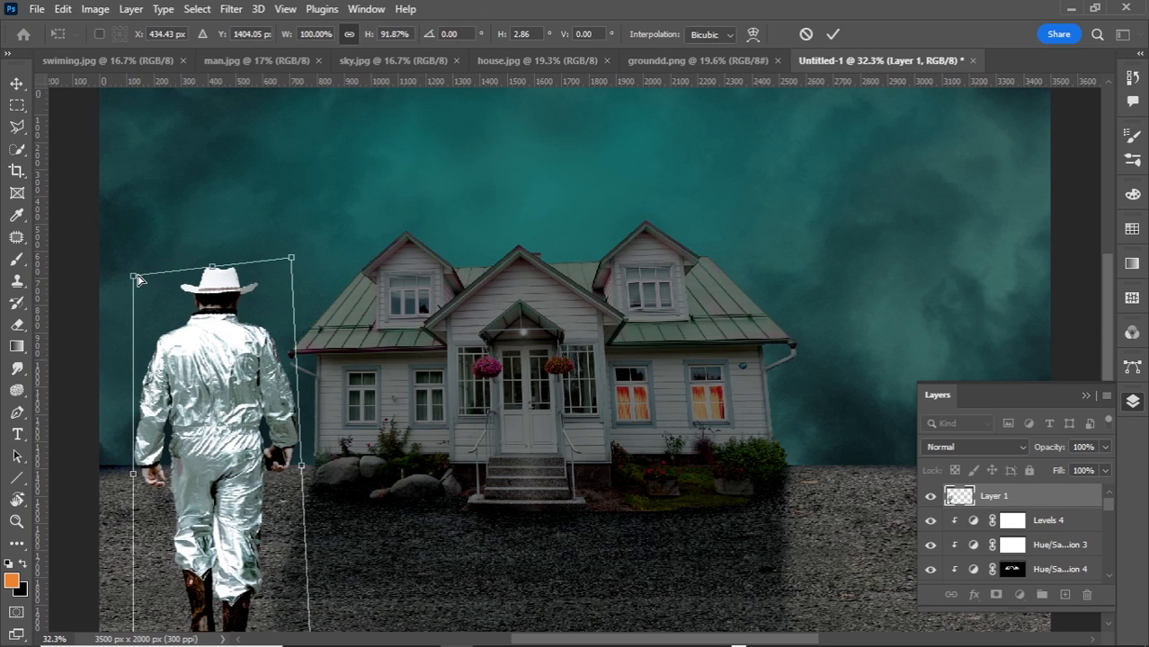
drag(212, 269, 210, 269)
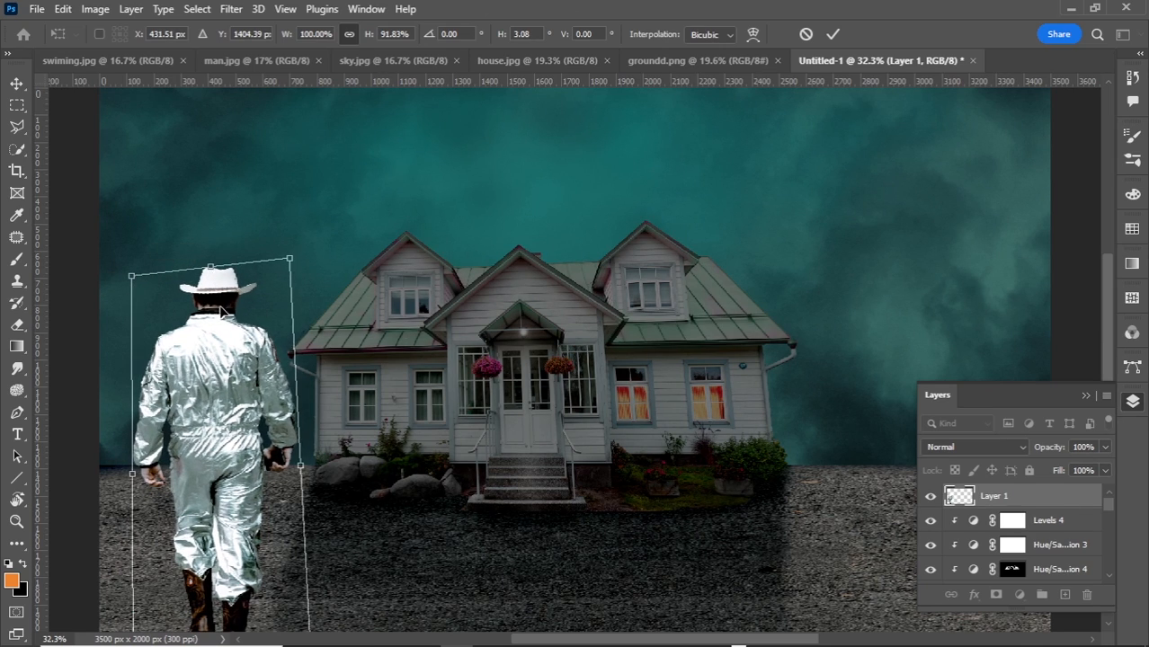
Step: Fine-tune the skew at the man's upper corners and top edge and apply the transformation
right_click(227, 318)
click(274, 367)
drag(290, 261, 286, 264)
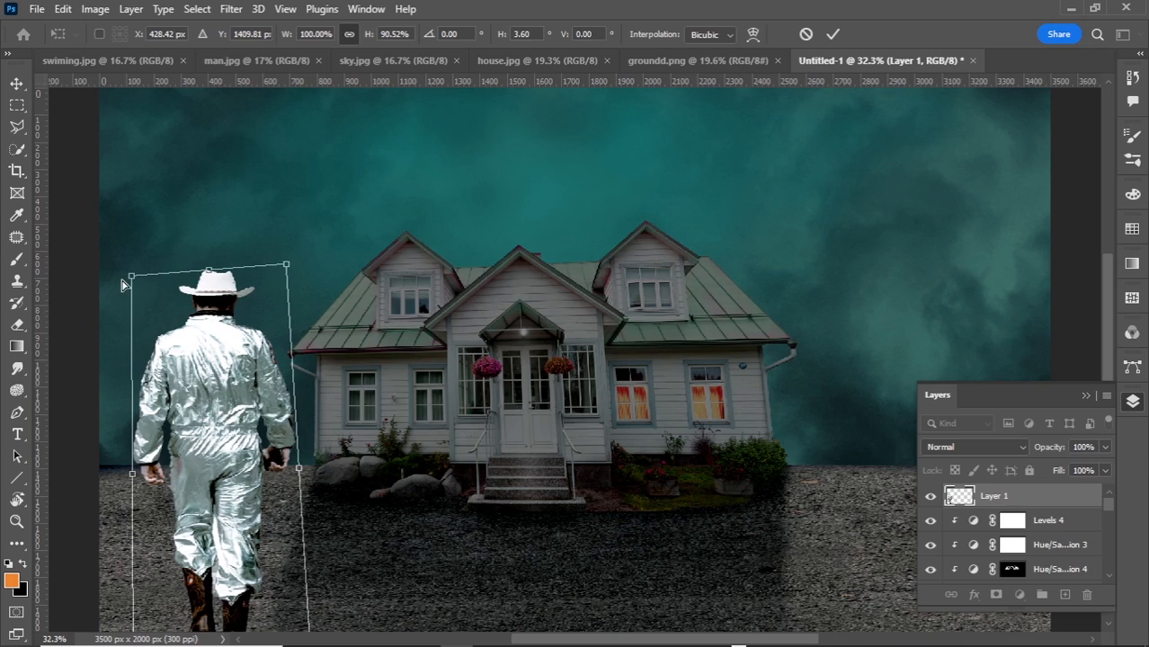
drag(134, 277, 133, 279)
mouse_move(208, 273)
mouse_down()
mouse_move(216, 235)
mouse_move(212, 270)
mouse_up()
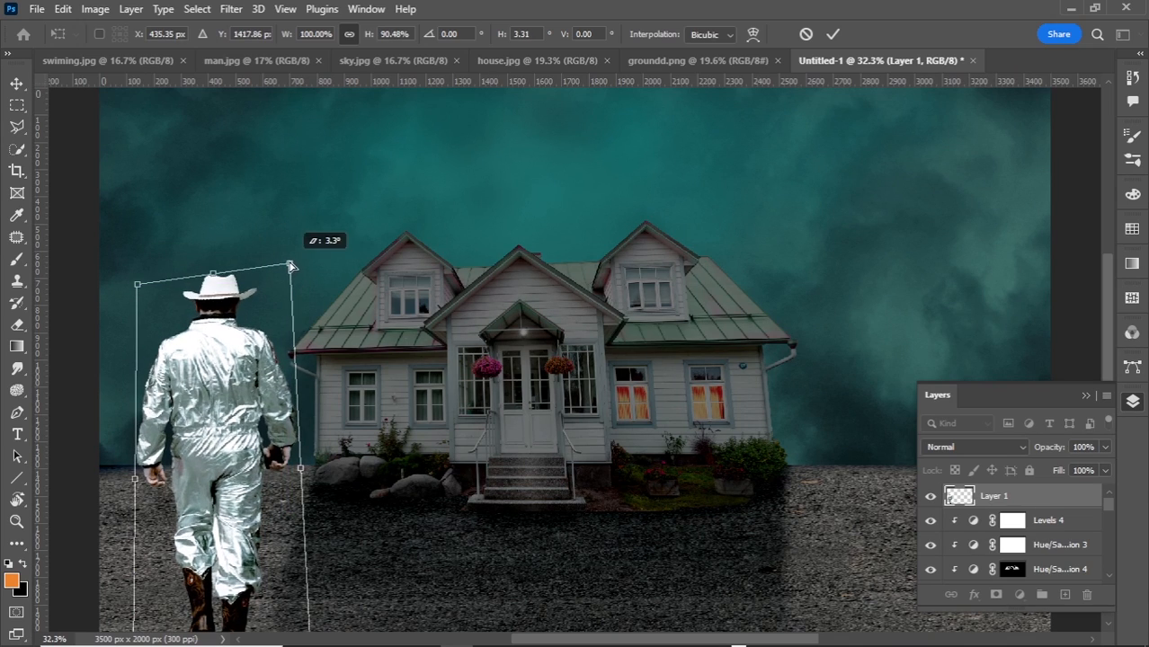
drag(135, 281, 138, 279)
key(Return)
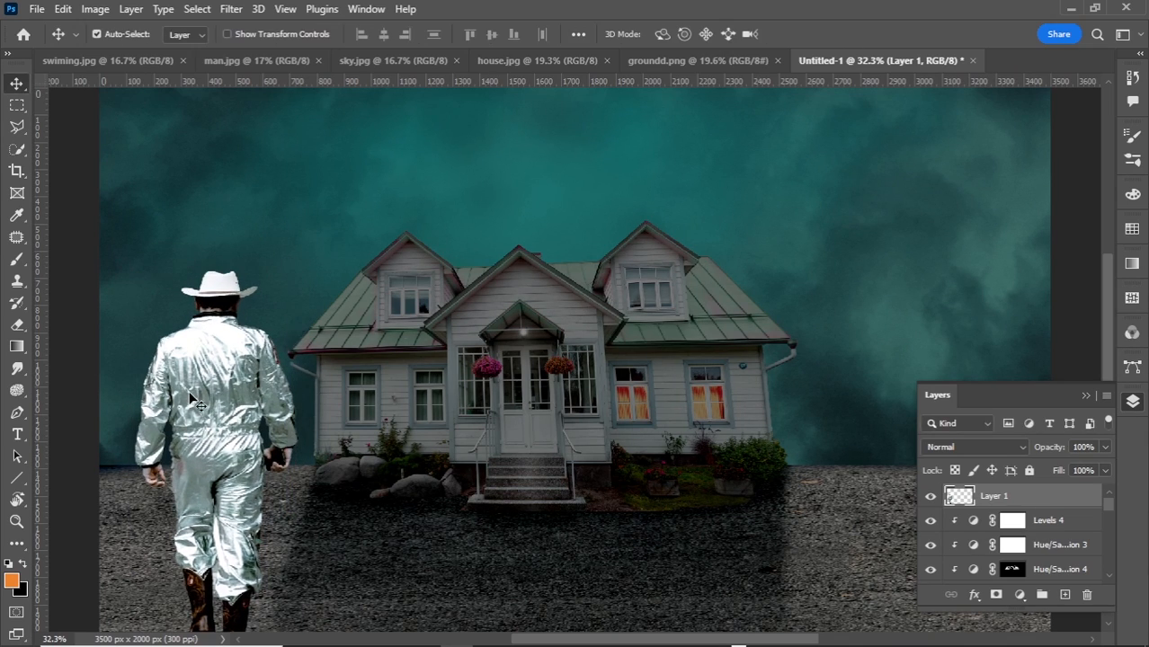
Step: Shift the man slightly down and rename his layer man
drag(214, 378, 212, 387)
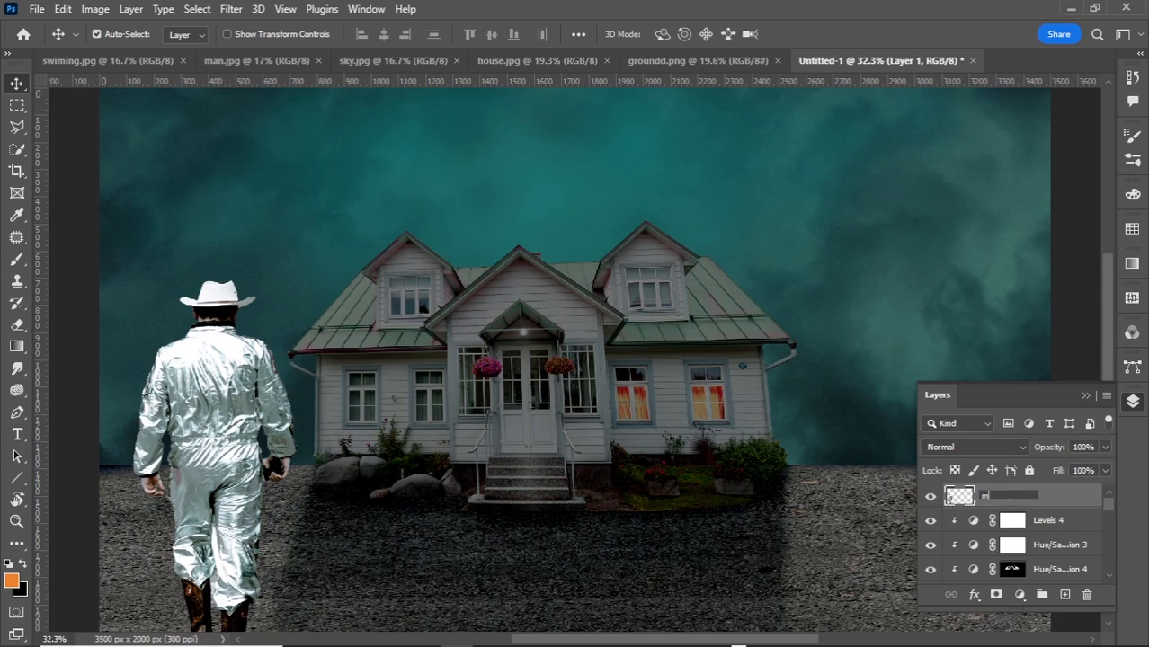
key(Return)
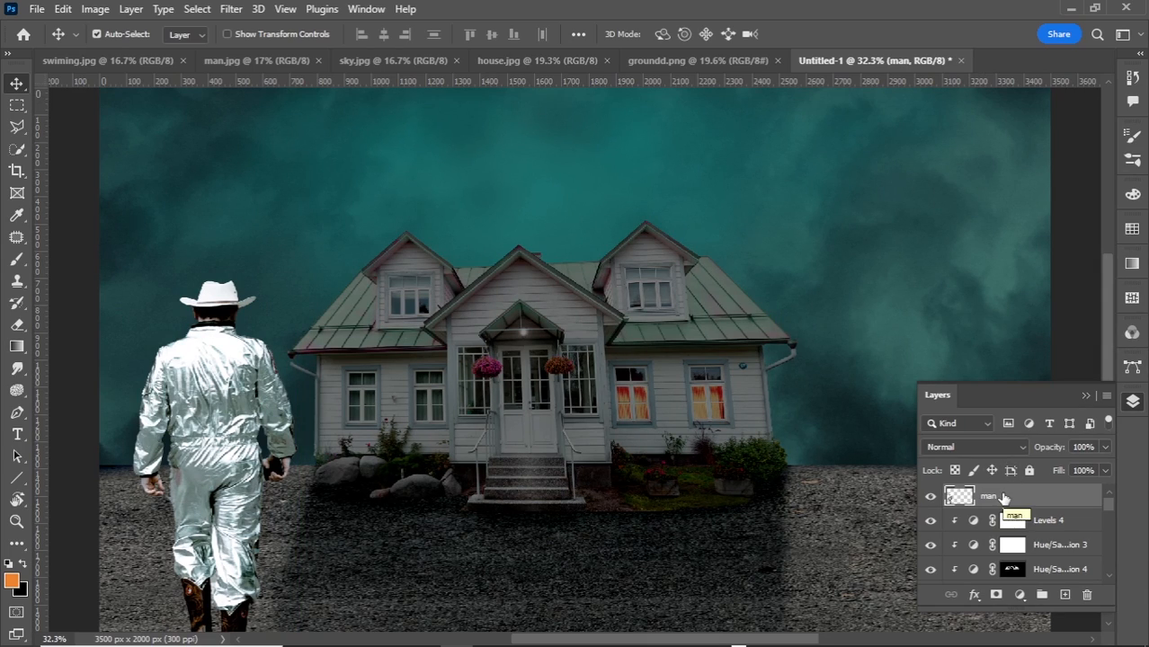
Step: Add a Levels adjustment clipped to the man layer, lowering the white output level and raising the black input level
click(1020, 594)
click(1030, 367)
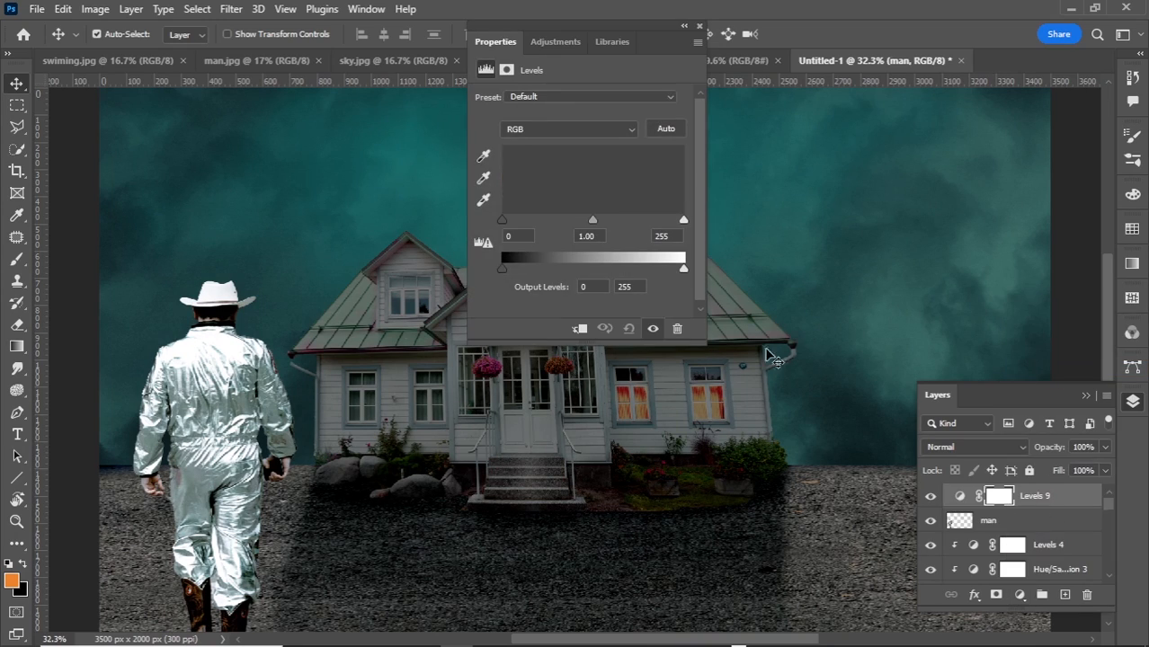
drag(683, 268, 632, 274)
drag(503, 220, 527, 232)
click(699, 26)
Step: Add a clipped Hue/Saturation adjustment for the man with Hue +4, Saturation -61 and Lightness -21
click(1020, 594)
click(1043, 437)
click(580, 329)
click(565, 251)
click(565, 252)
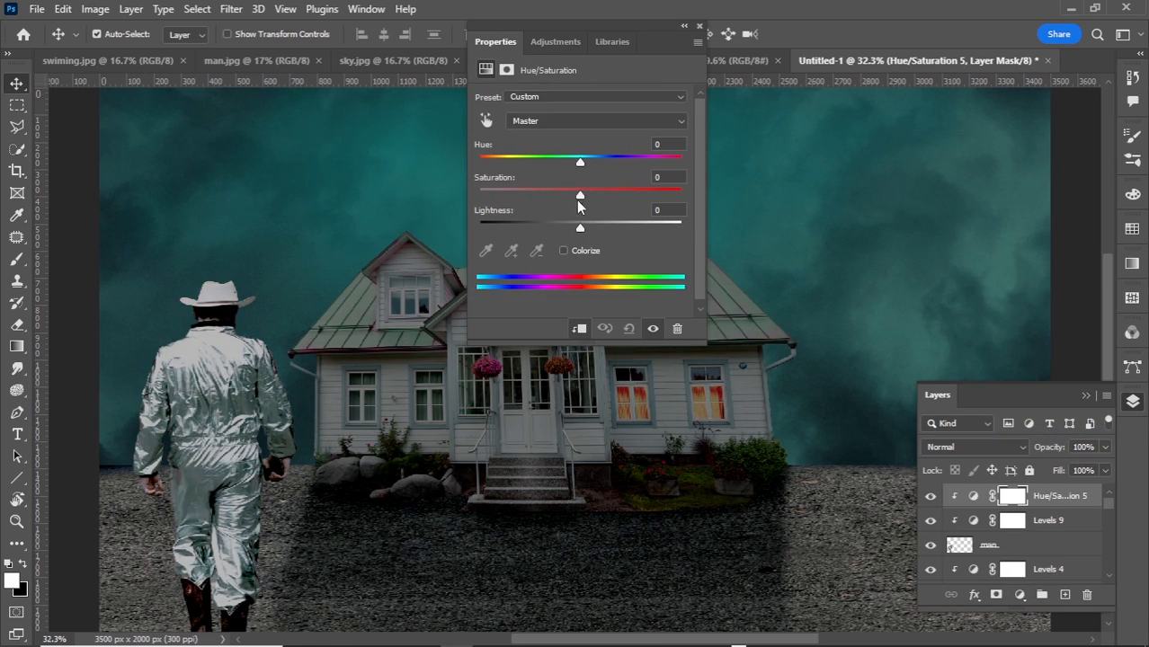
drag(580, 227, 558, 228)
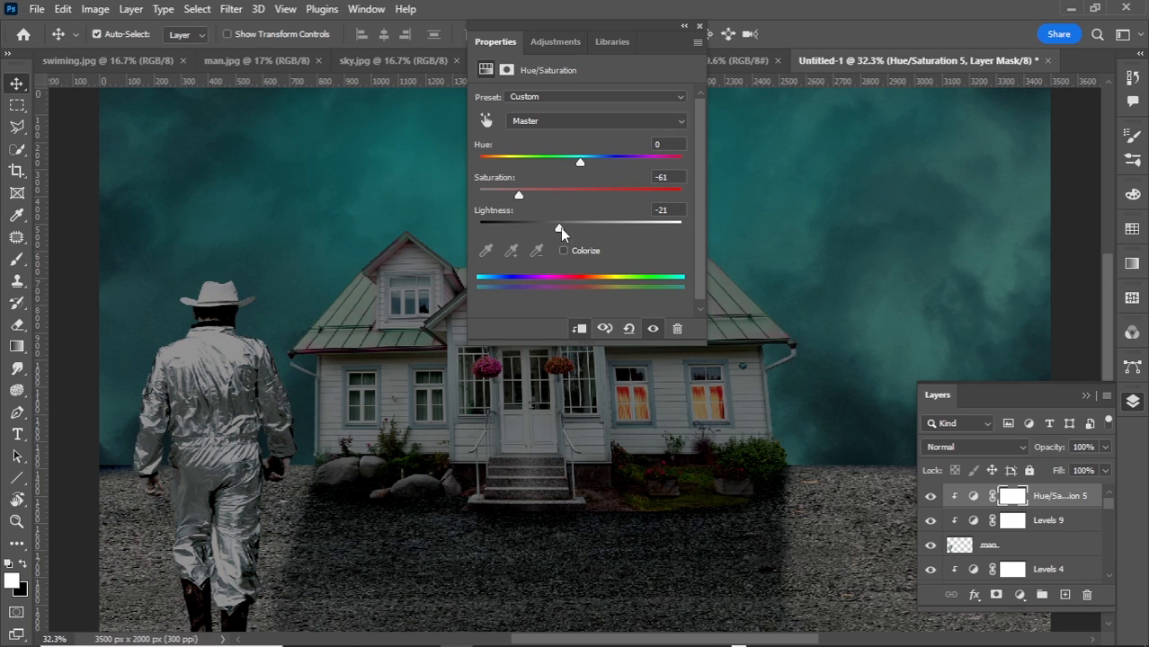
drag(581, 169, 569, 168)
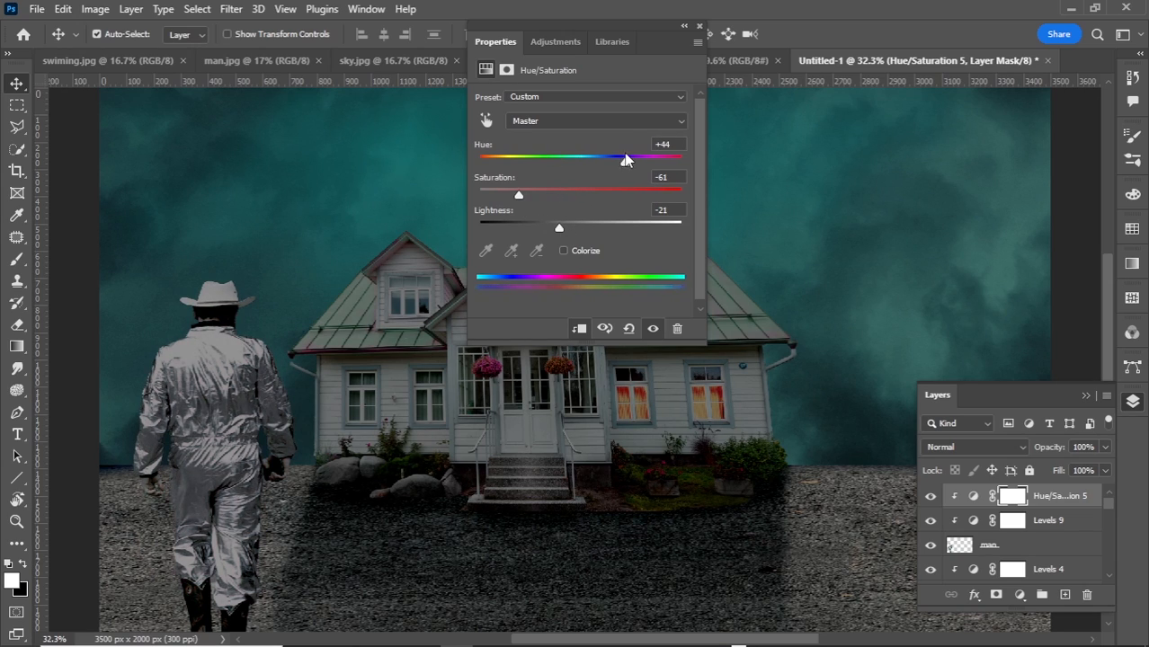
Step: Add a second clipped Levels adjustment for the man with black input 45 and white output 175
click(1019, 595)
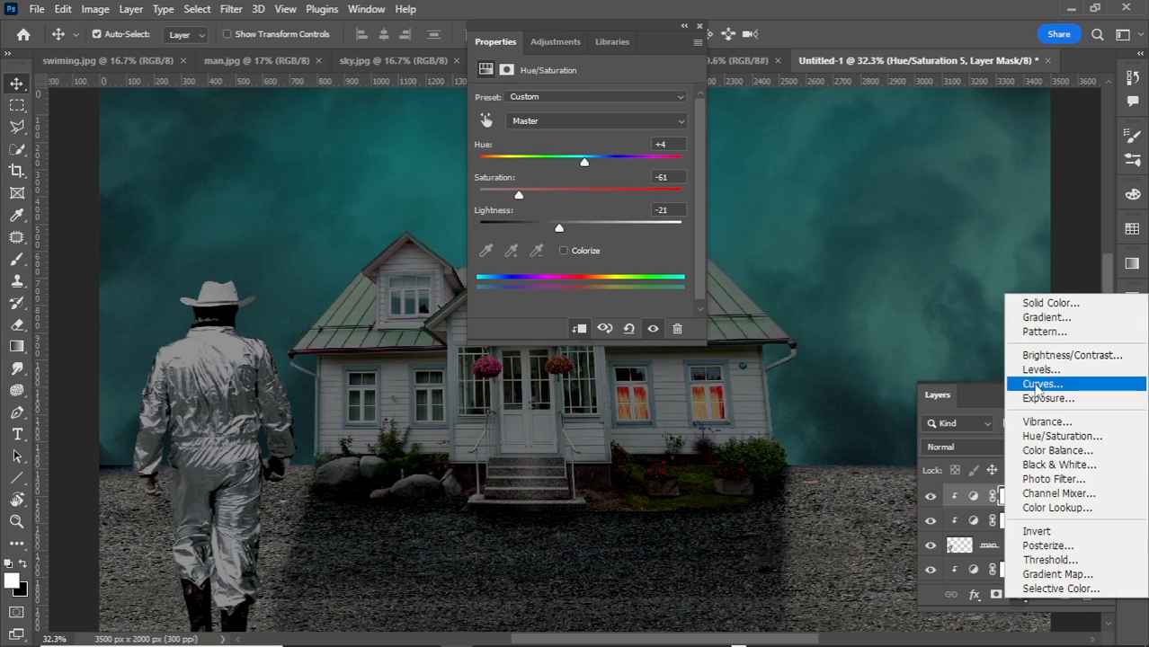
click(1051, 363)
drag(681, 269, 627, 277)
key(ctrl+alt+g)
drag(503, 219, 534, 220)
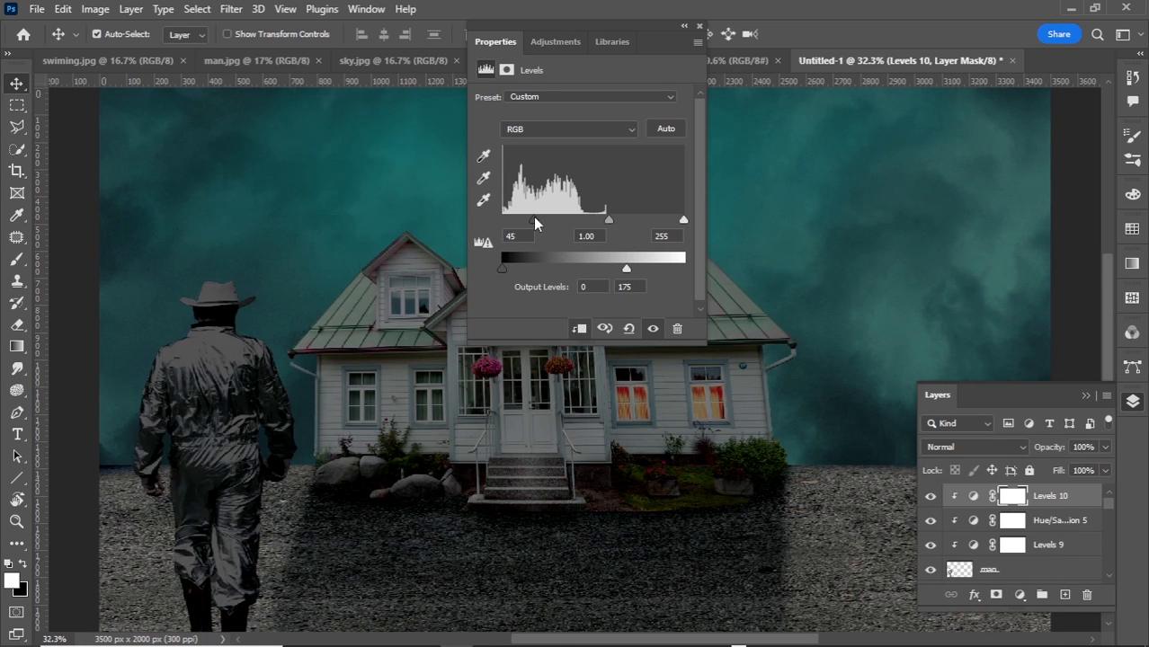
click(700, 26)
Step: Invert the Levels 10 mask and paint the man's upper back in white with a 500 px brush at 62% opacity and 52% flow
key(ctrl+i)
scroll(220, 396, up, 2)
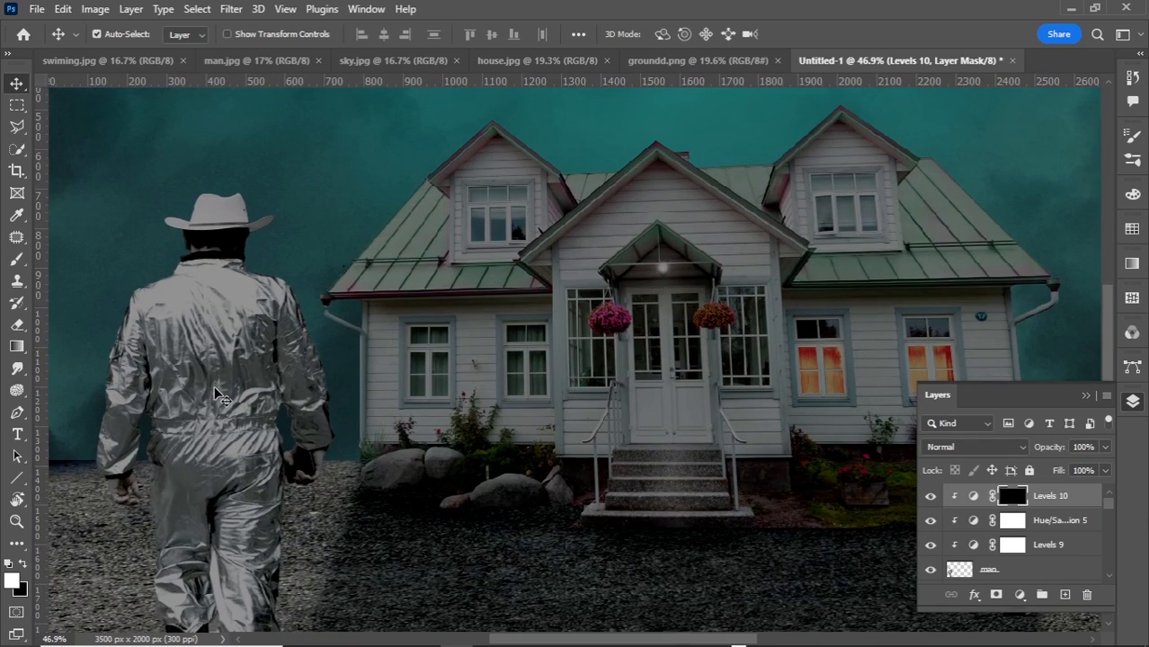
key(b)
key(bracketright)
key(bracketright)
key(bracketright)
key(bracketright)
key(bracketright)
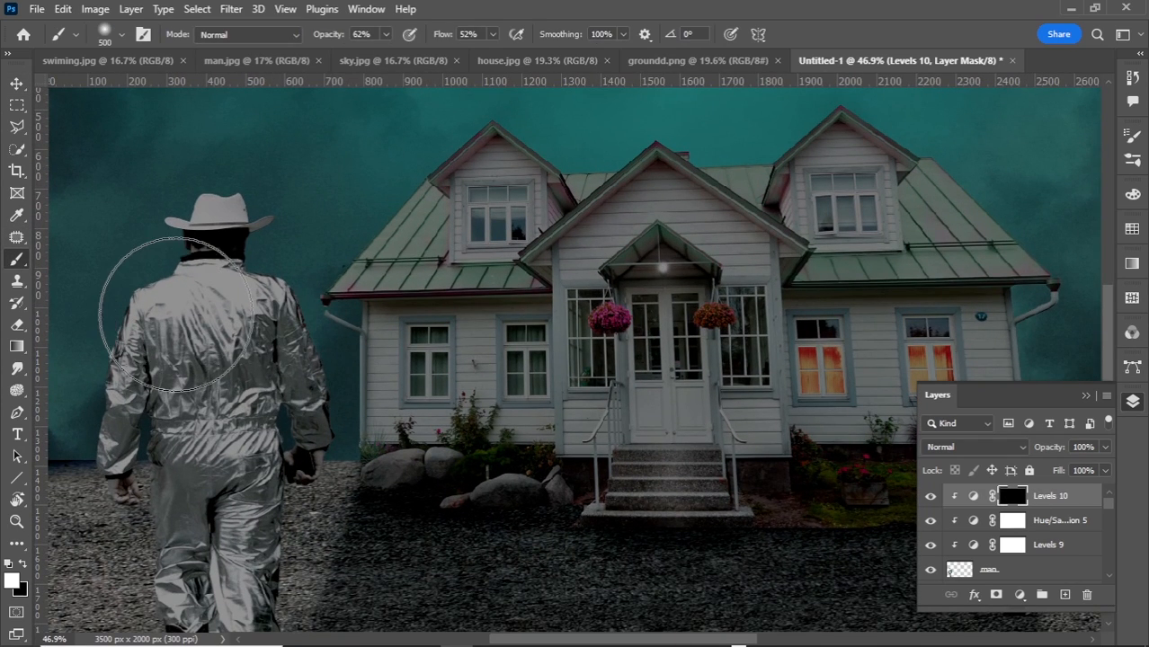
mouse_move(256, 308)
mouse_down()
mouse_move(231, 270)
mouse_move(289, 431)
mouse_move(252, 482)
mouse_move(236, 480)
mouse_move(249, 185)
mouse_move(211, 274)
mouse_up()
Step: Set the brush to 40% opacity and 26% flow and darken the man from his shoulder down to his legs
scroll(252, 504, down, 3)
click(386, 34)
drag(388, 54, 371, 56)
click(494, 35)
drag(491, 54, 469, 55)
mouse_move(271, 191)
mouse_down()
mouse_move(181, 236)
mouse_move(151, 302)
mouse_move(171, 486)
mouse_move(219, 526)
mouse_up()
Step: Reduce the brush to 250 px and compare the man's shading with the Levels 10 adjustment off and on
key(bracketleft)
key(bracketleft)
key(bracketleft)
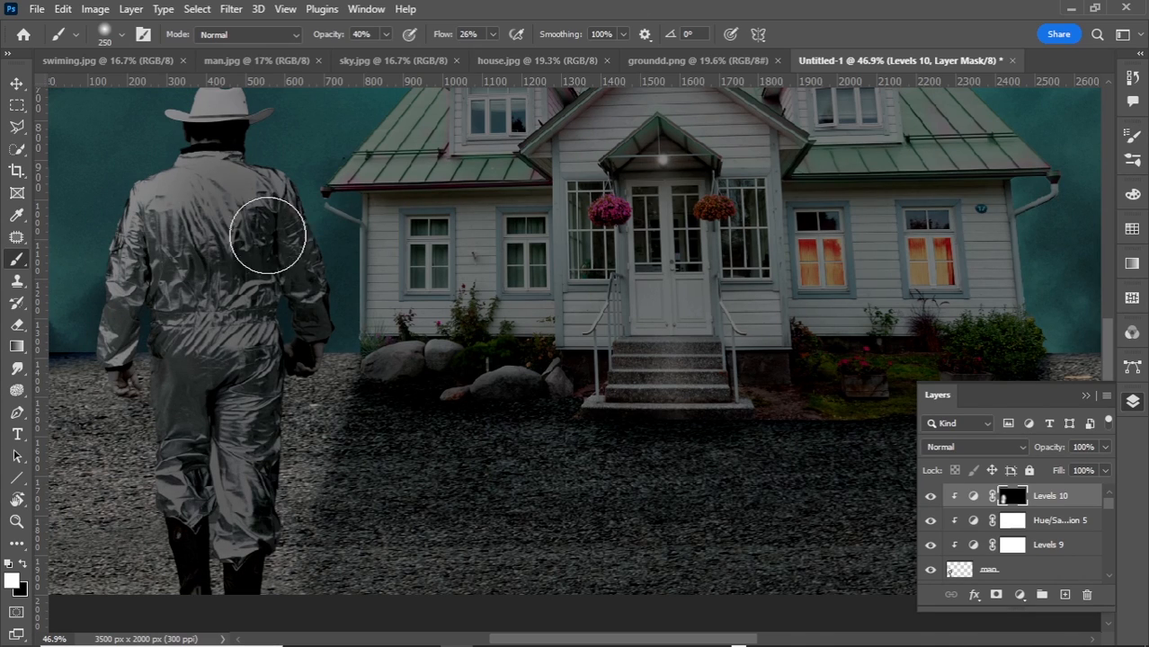
click(930, 496)
click(931, 497)
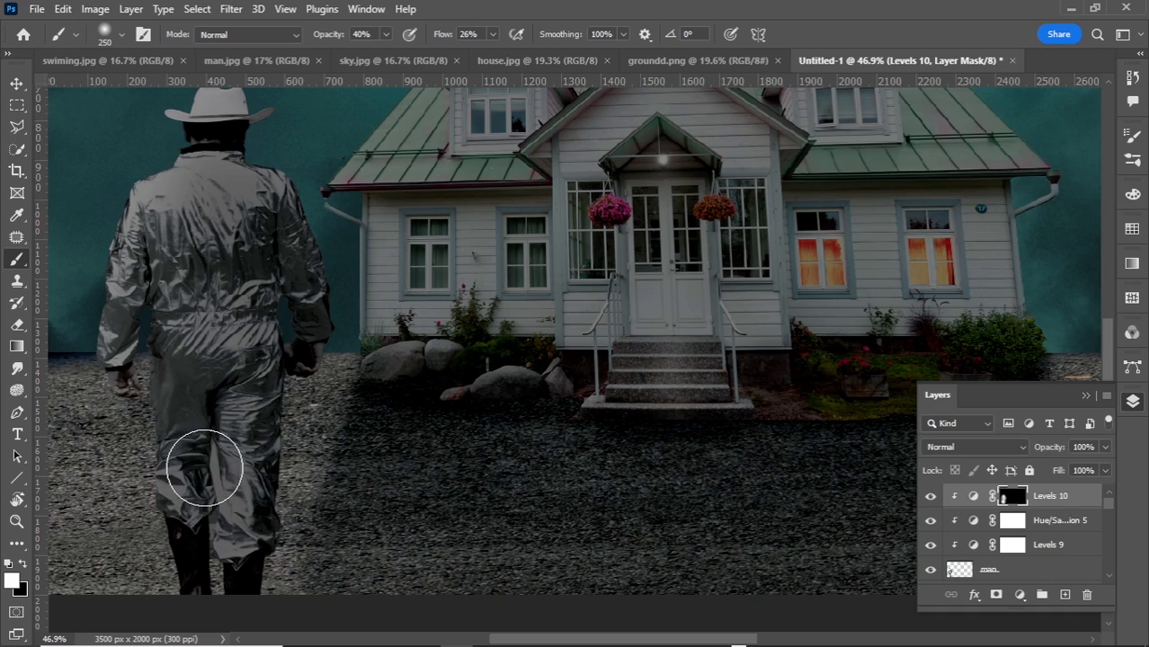
Step: Darken the man's hands on the Levels 10 mask with a 150 px brush at 100% opacity and 100% flow
drag(385, 34, 442, 54)
drag(493, 34, 549, 54)
key(bracketleft)
key(bracketleft)
key(bracketleft)
key(bracketleft)
key(bracketleft)
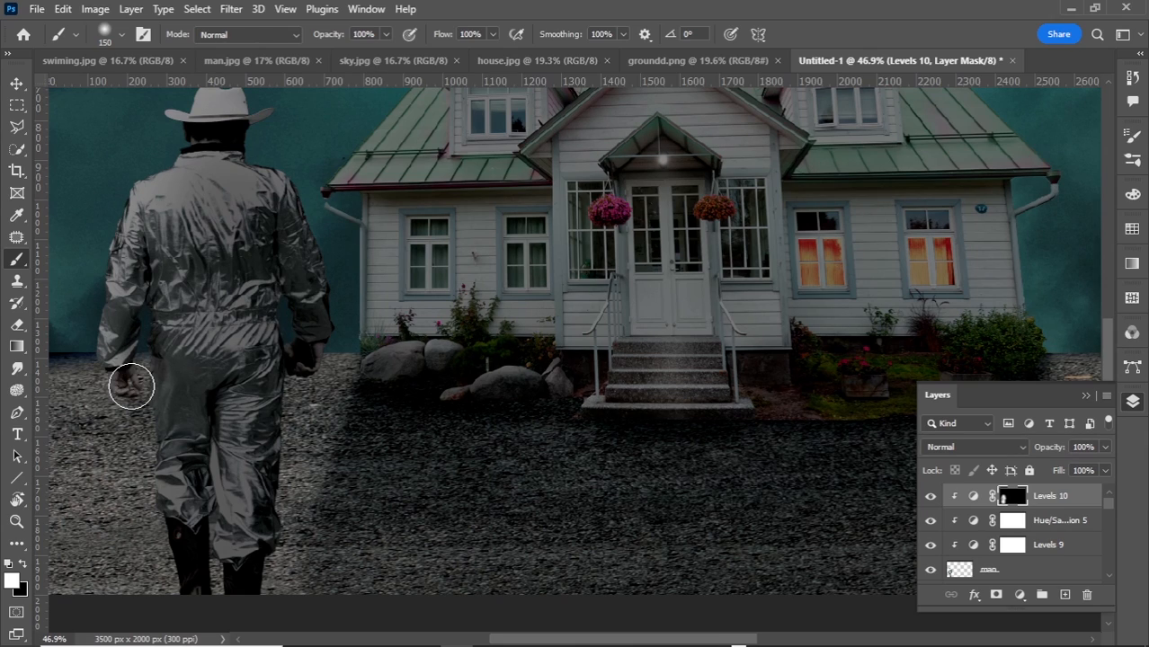
Step: Shade the man's suit further on the mask with a 400 px brush at 49% opacity and 37% flow
drag(388, 36, 349, 56)
drag(493, 34, 445, 55)
key(bracketright)
key(bracketright)
key(bracketright)
key(bracketright)
key(bracketright)
key(bracketright)
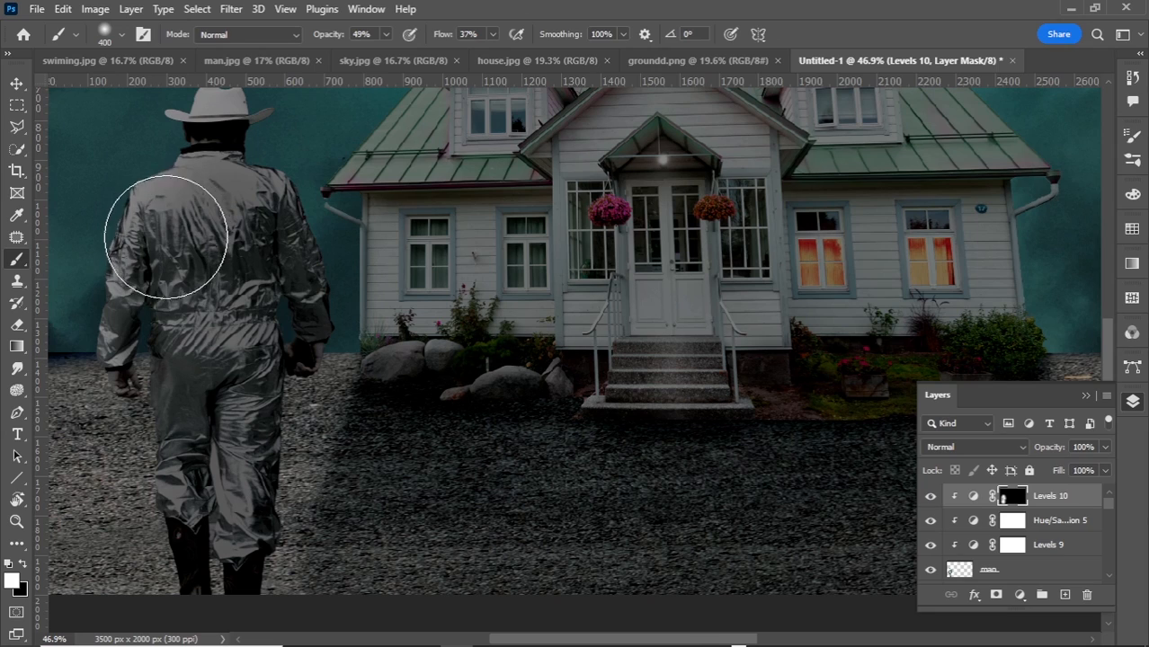
scroll(224, 473, down, 3)
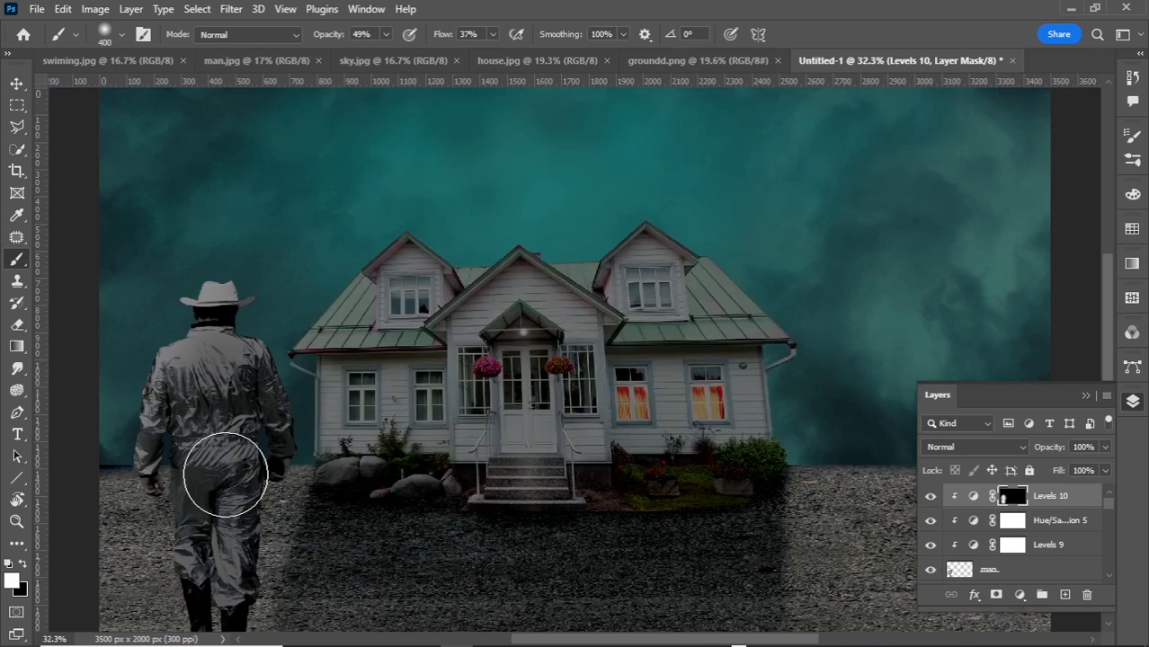
Step: Darken the man's hat and neck on the Levels 10 mask with a 100 px brush at 100% opacity and flow
click(1133, 402)
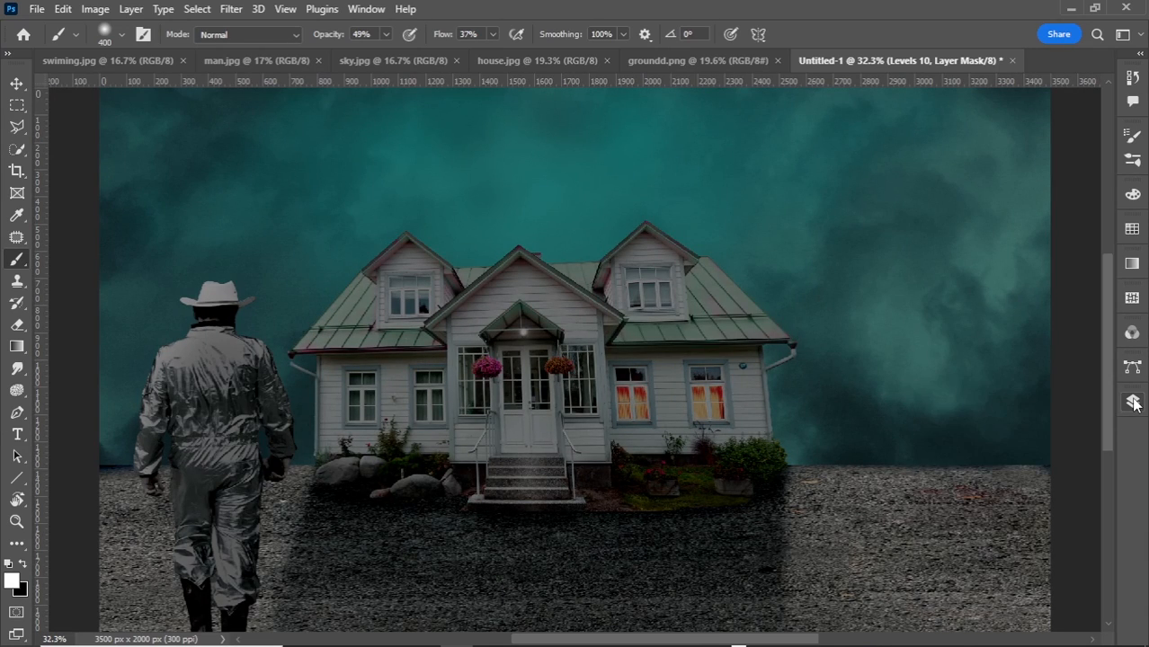
key(bracketleft)
key(bracketleft)
key(bracketleft)
key(bracketleft)
key(bracketleft)
scroll(192, 379, up, 8)
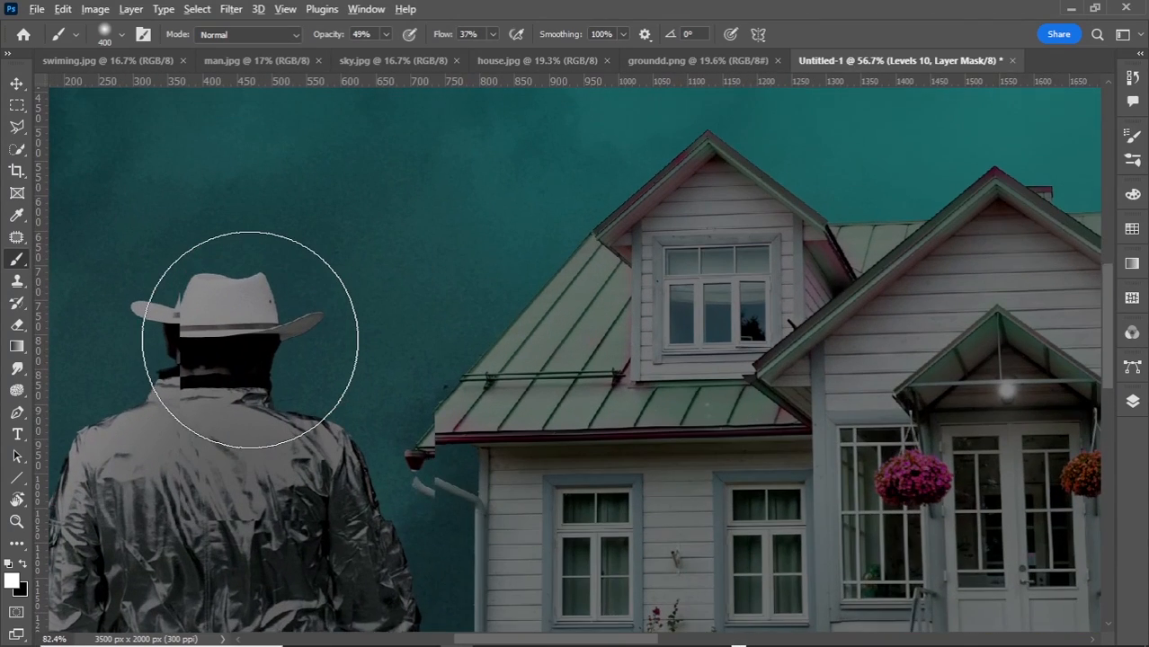
key(bracketleft)
key(bracketleft)
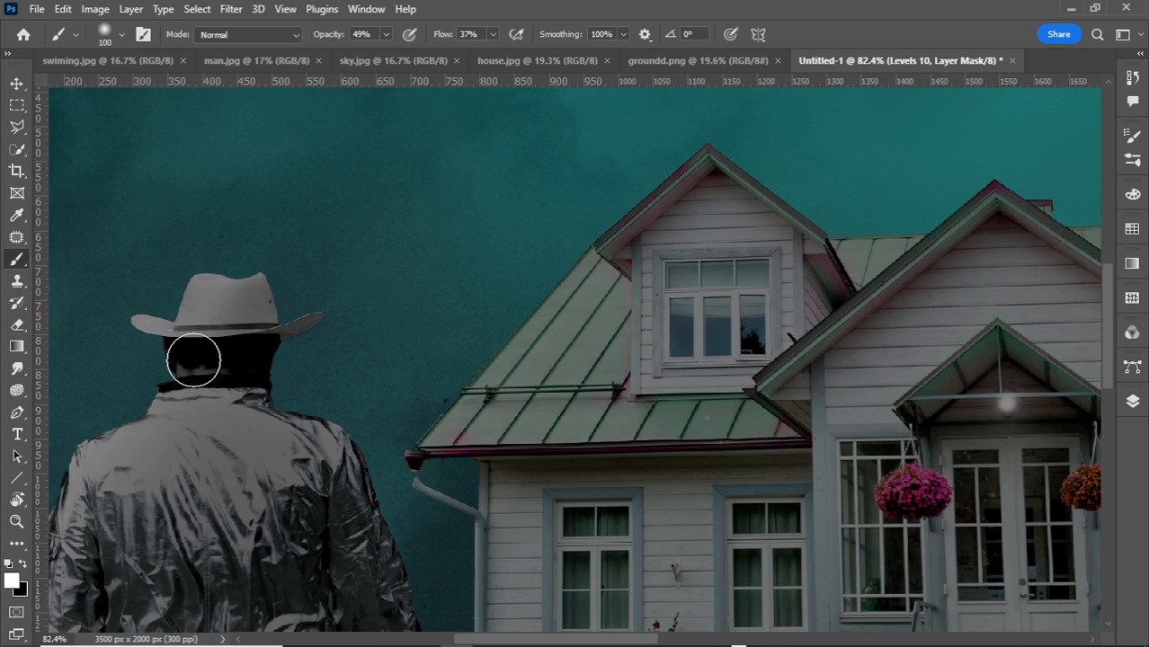
key(0)
key(shift+0)
drag(301, 339, 214, 364)
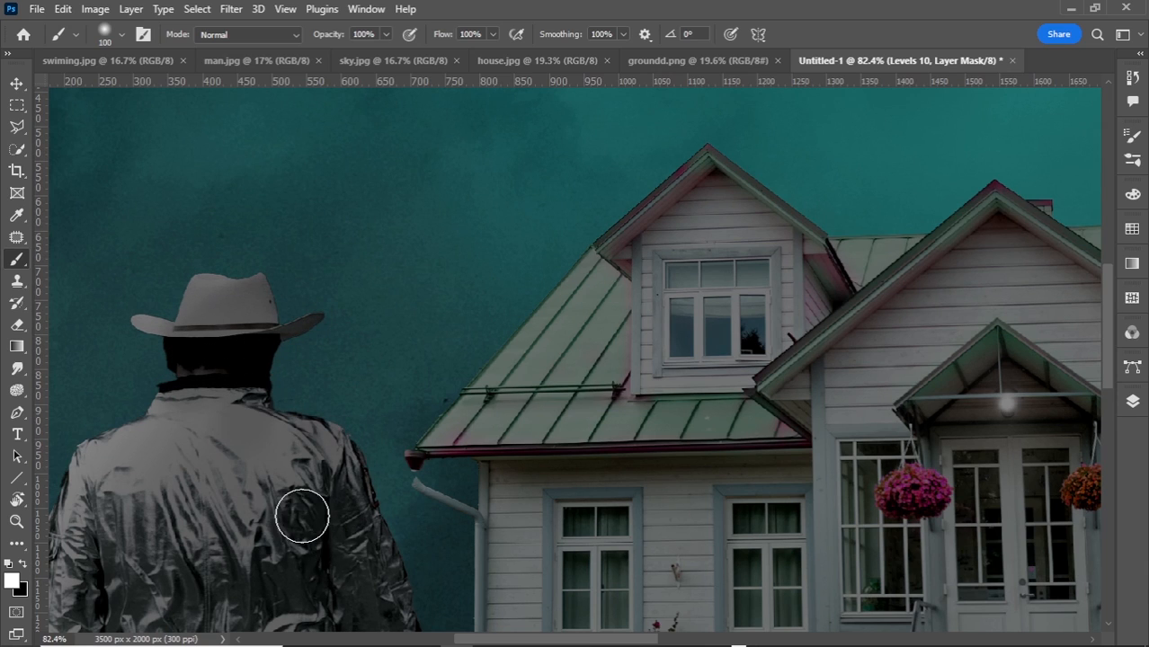
Step: Compare the whole composite with each of the man's three adjustment layers switched off and on
key(ctrl+0)
click(1135, 401)
click(932, 497)
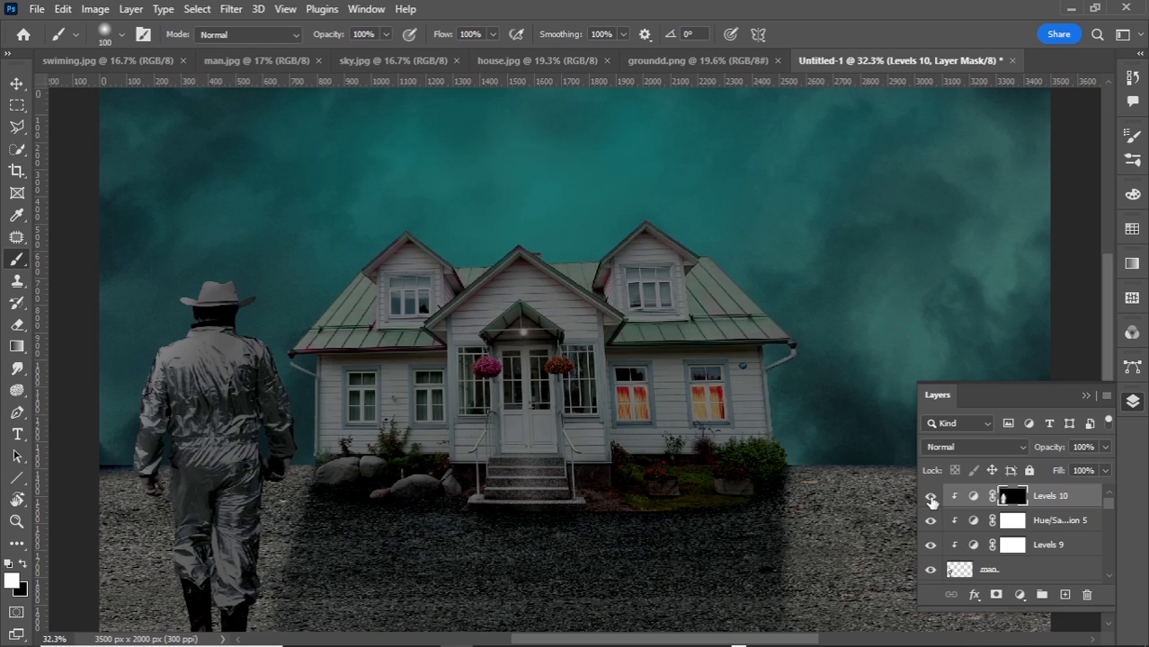
click(932, 497)
click(931, 521)
click(931, 521)
click(932, 545)
click(932, 545)
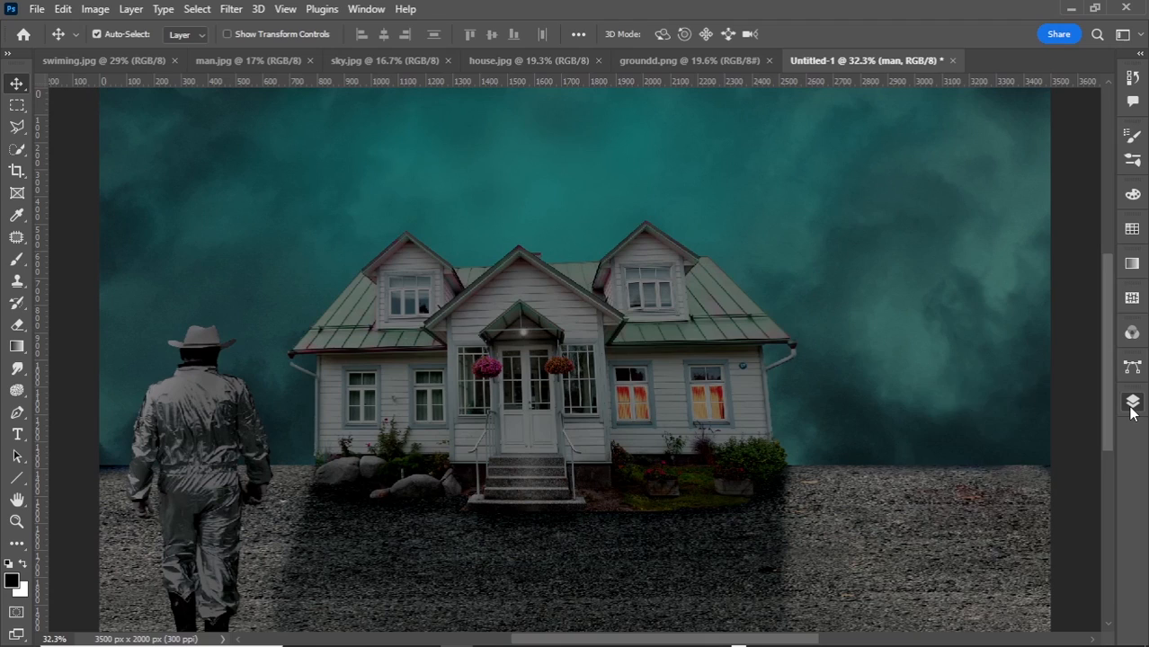
Step: Move the man straight down on the gravel with Free Transform and apply it
click(1133, 402)
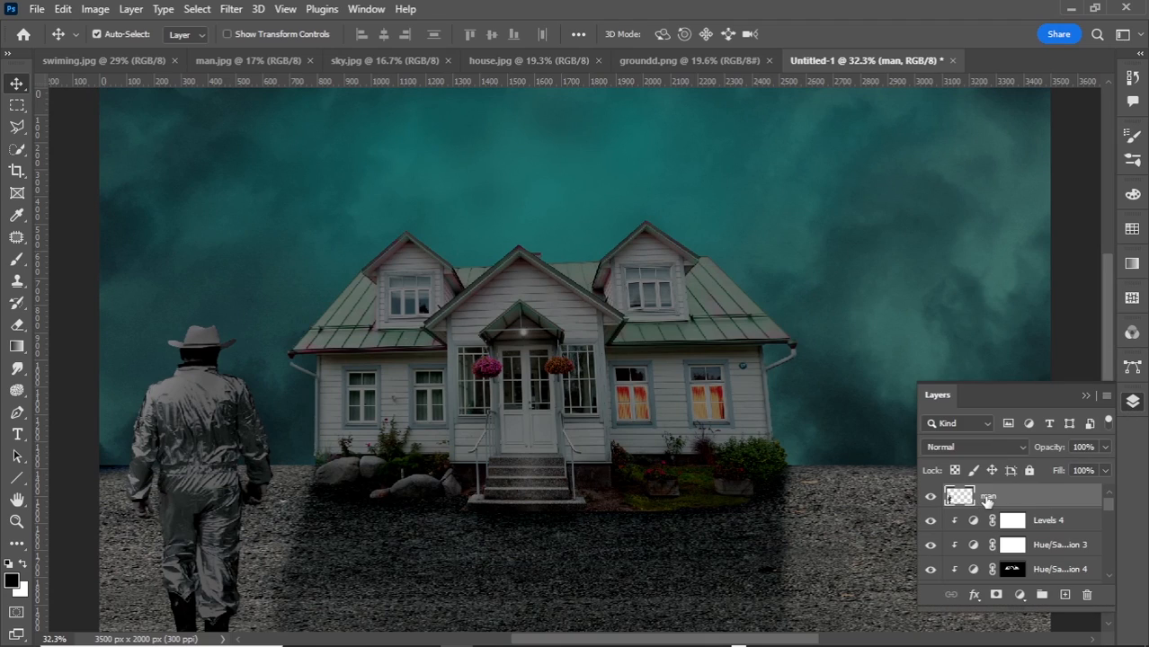
key(ctrl+t)
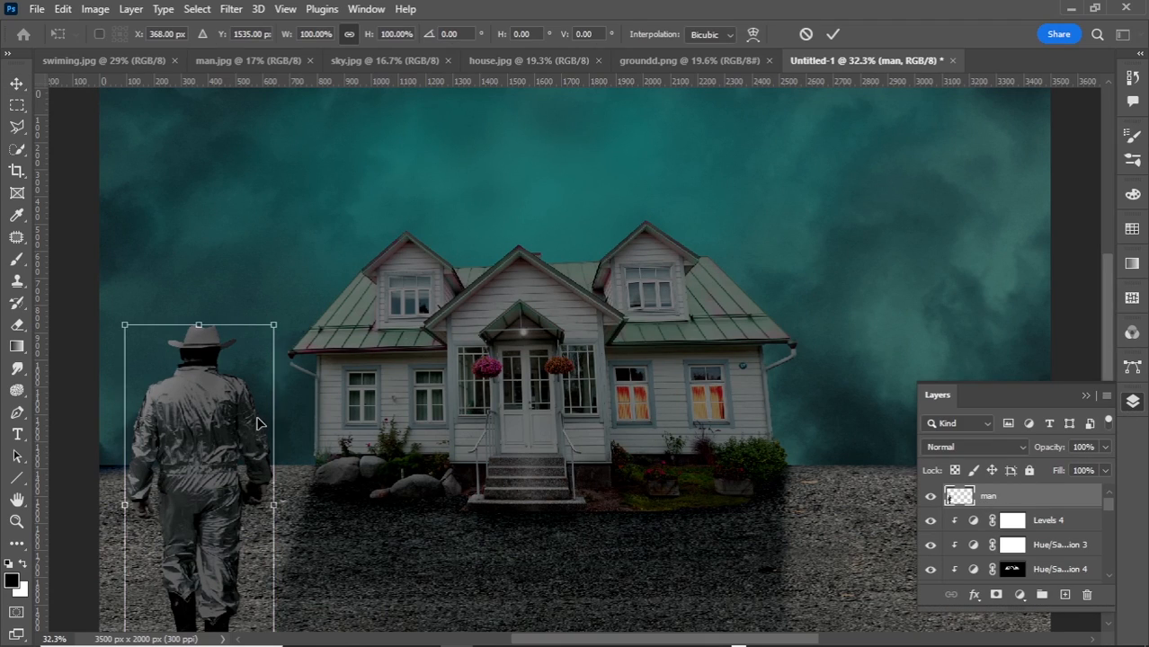
drag(236, 417, 234, 450)
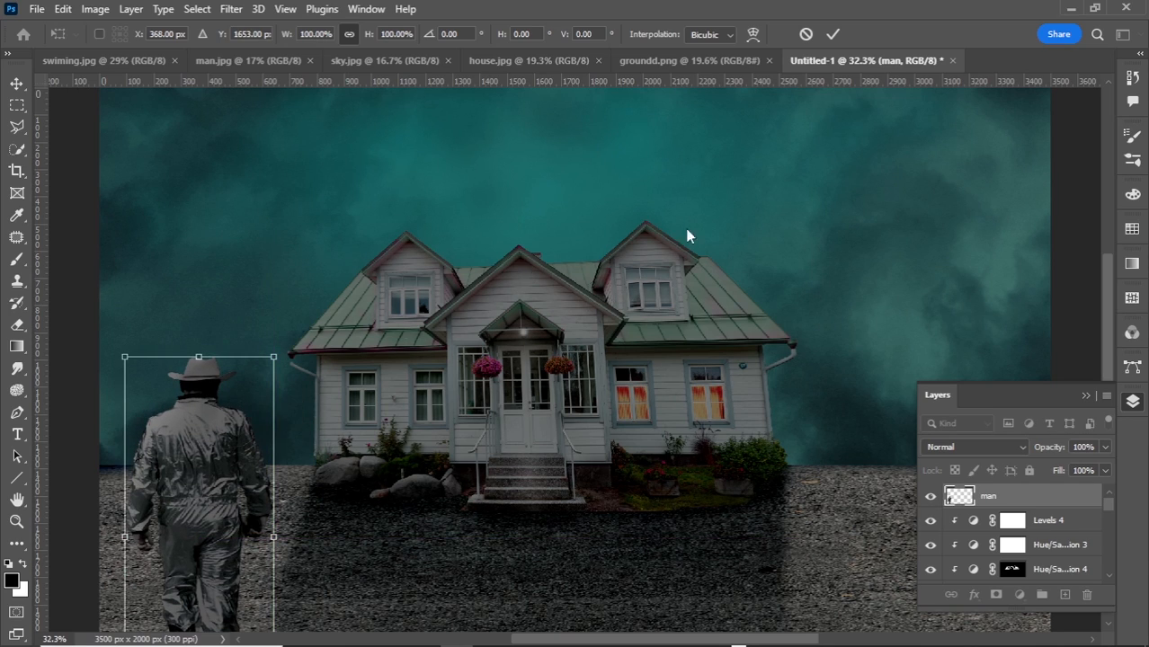
click(831, 36)
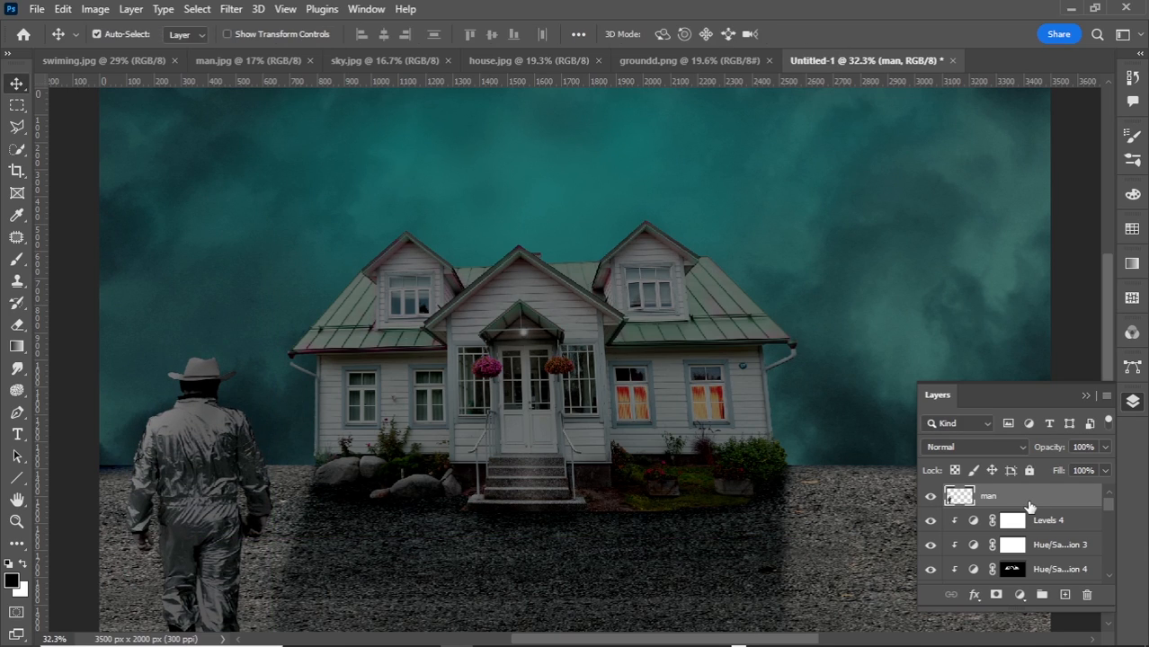
Step: Look through the layer stack and hide the man layer to view the scene without him
scroll(1023, 530, down, 8)
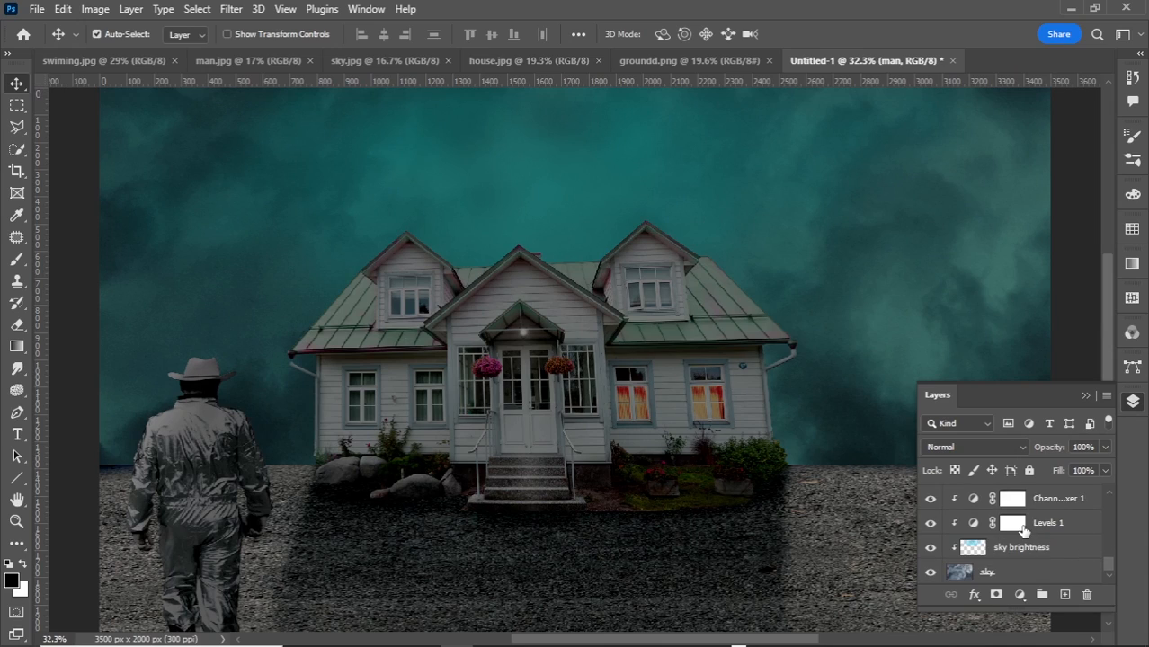
scroll(1024, 529, up, 8)
click(931, 497)
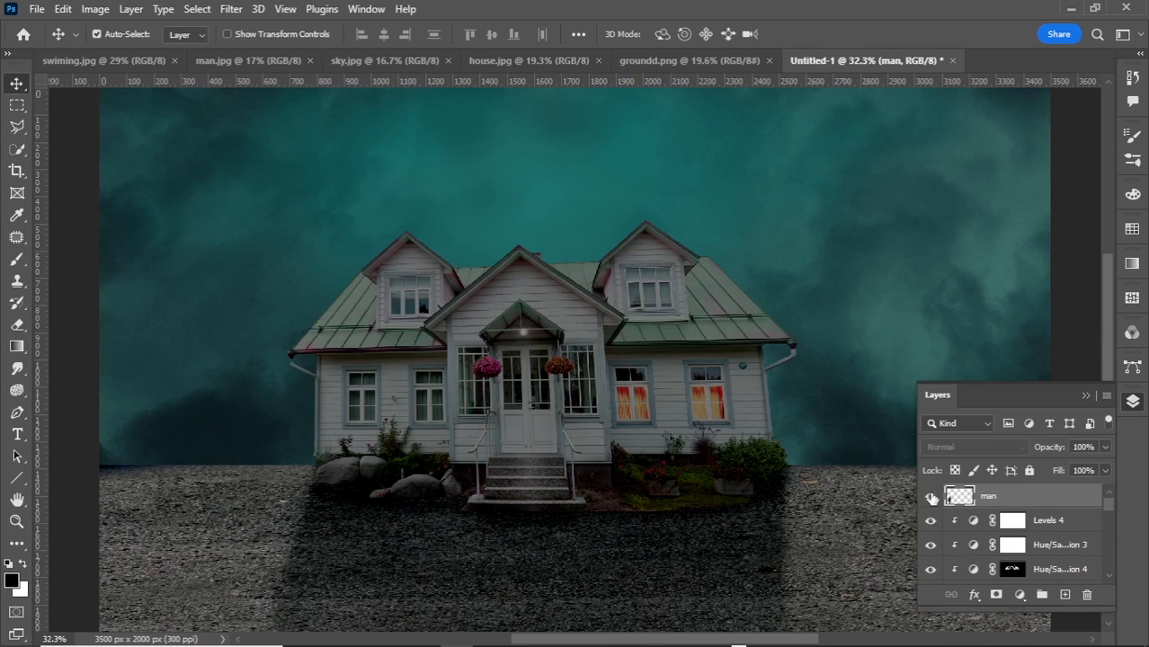